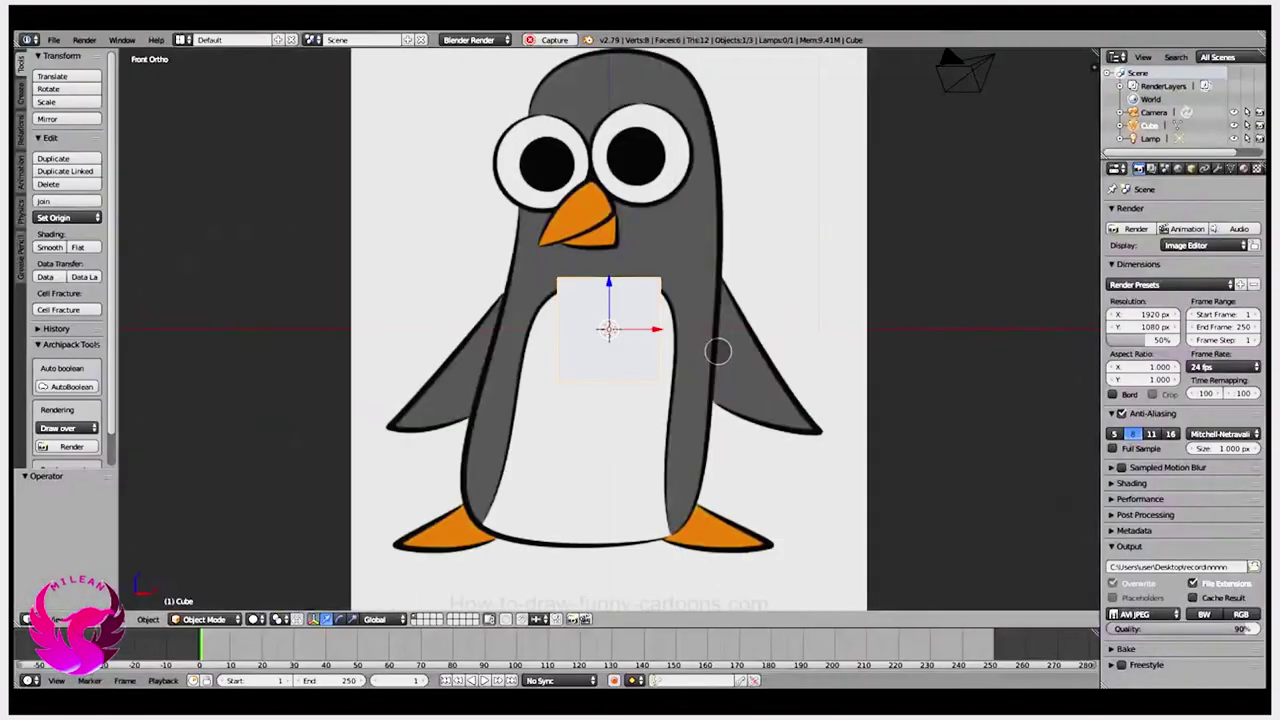
Step: Enlarge the cube and move it up and right over the penguin's belly
key(s)
key(Escape)
key(g)
key(s)
click(880, 520)
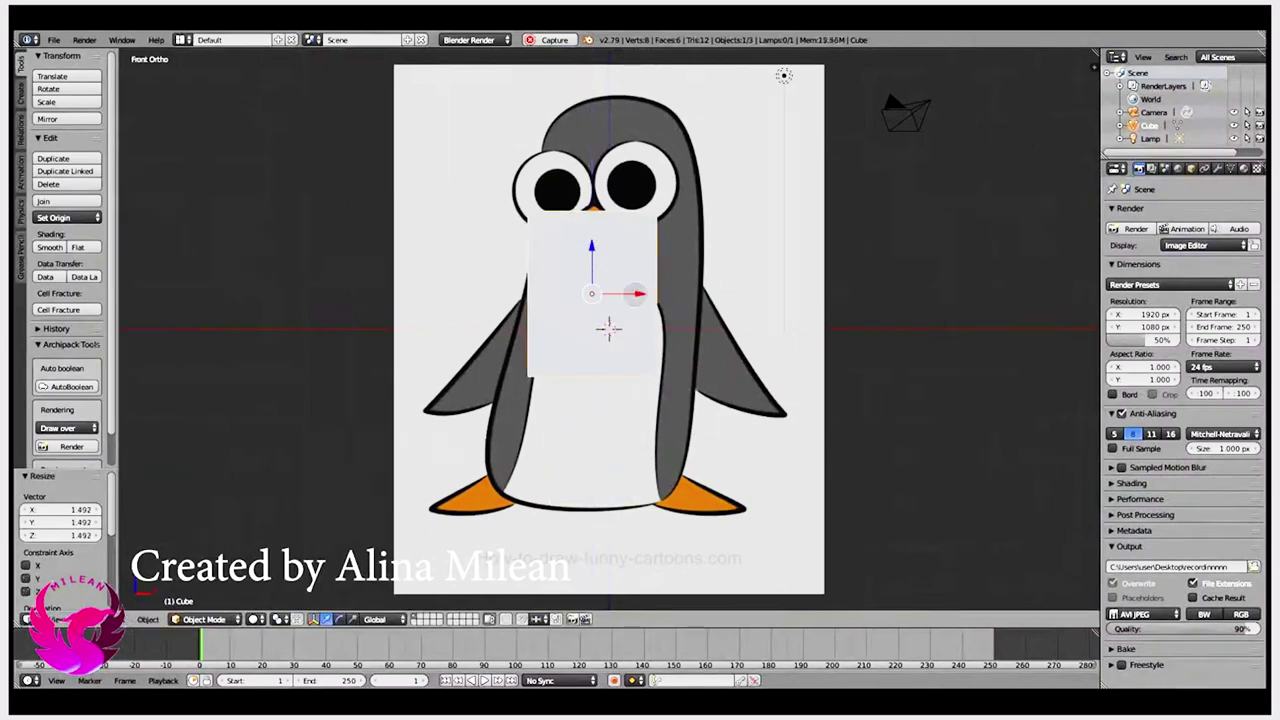
drag(639, 294, 657, 307)
Step: In Edit Mode, select the entire cube mesh
key(Tab)
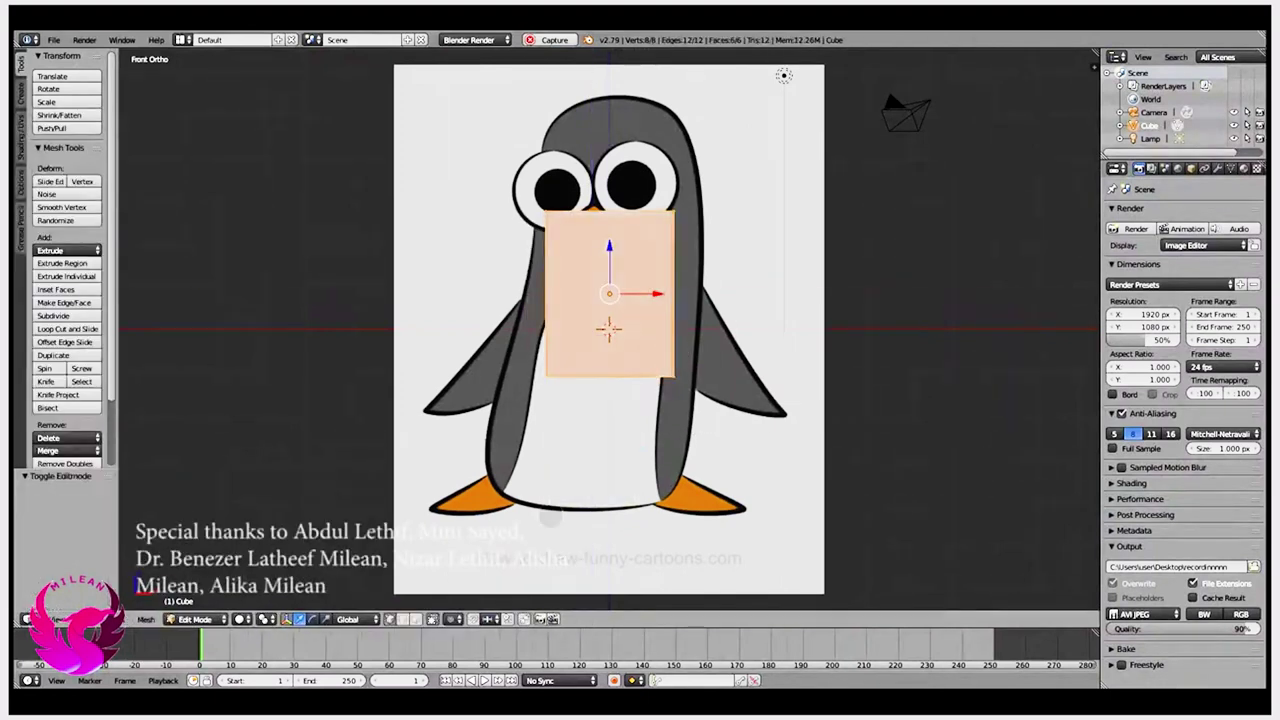
mouse_move(674, 350)
middle_down()
mouse_move(666, 383)
mouse_move(723, 277)
mouse_move(846, 257)
mouse_move(917, 272)
middle_up()
right_click(643, 385)
key(a)
key(ctrl+Tab)
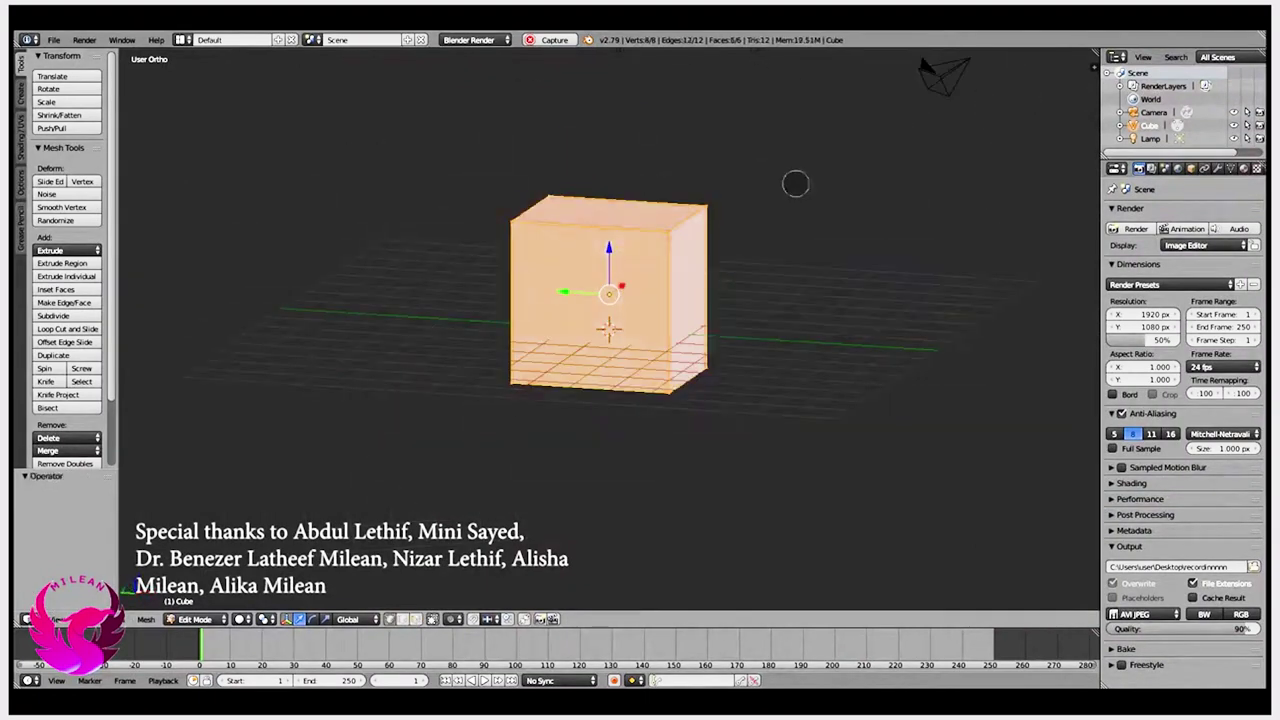
Step: Return to Object Mode and orbit toward a near-front view of the cube
scroll(721, 296, up, 5)
scroll(700, 300, down, 5)
middle_drag(700, 300, 615, 307)
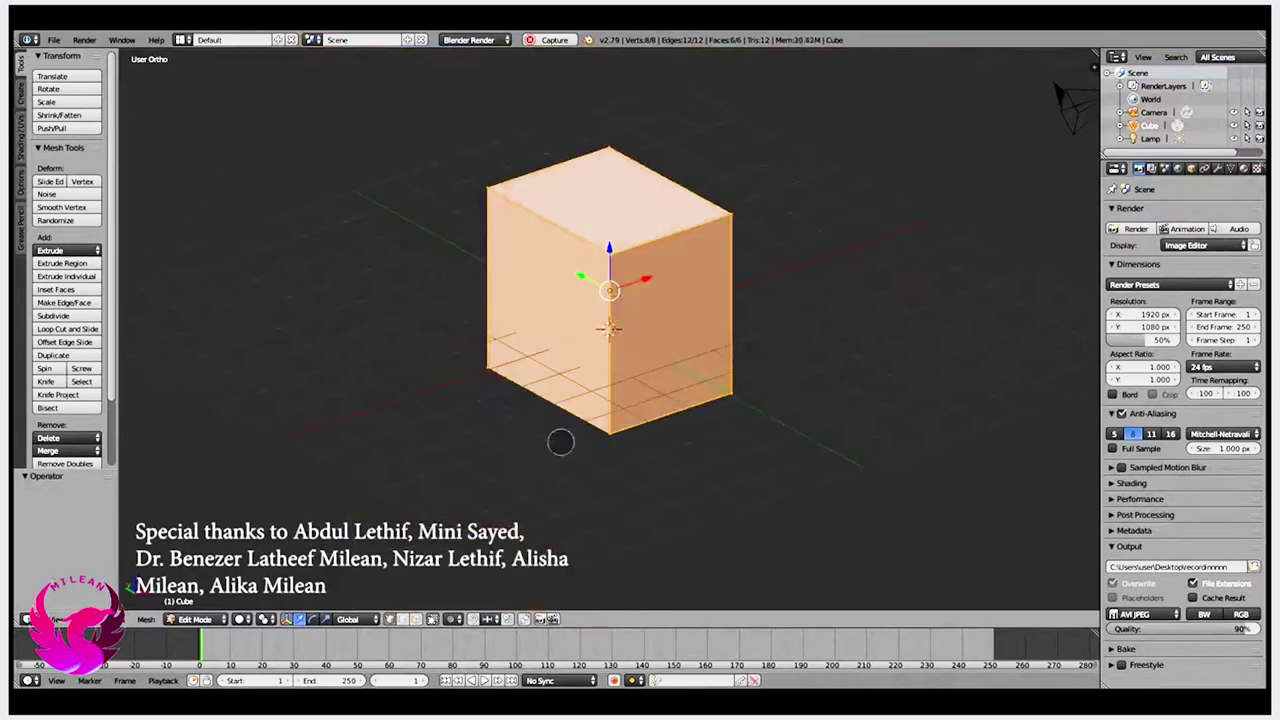
key(Tab)
scroll(617, 440, down, 2)
mouse_move(617, 486)
middle_down()
mouse_move(563, 366)
mouse_move(729, 409)
mouse_move(723, 449)
mouse_move(740, 440)
mouse_move(711, 371)
mouse_move(728, 371)
middle_up()
Step: In Front Ortho view, raise the cube's top face toward the penguin's head
key(KP_1)
key(KP_5)
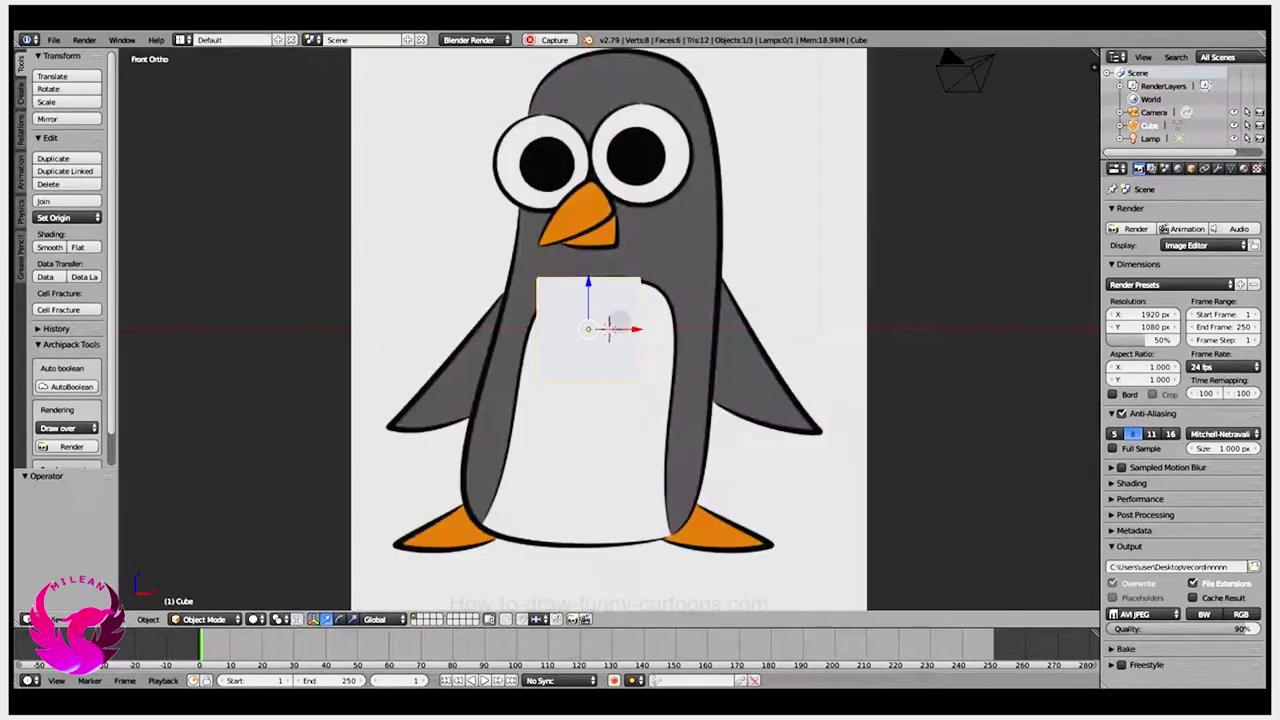
key(Tab)
key(KP_5)
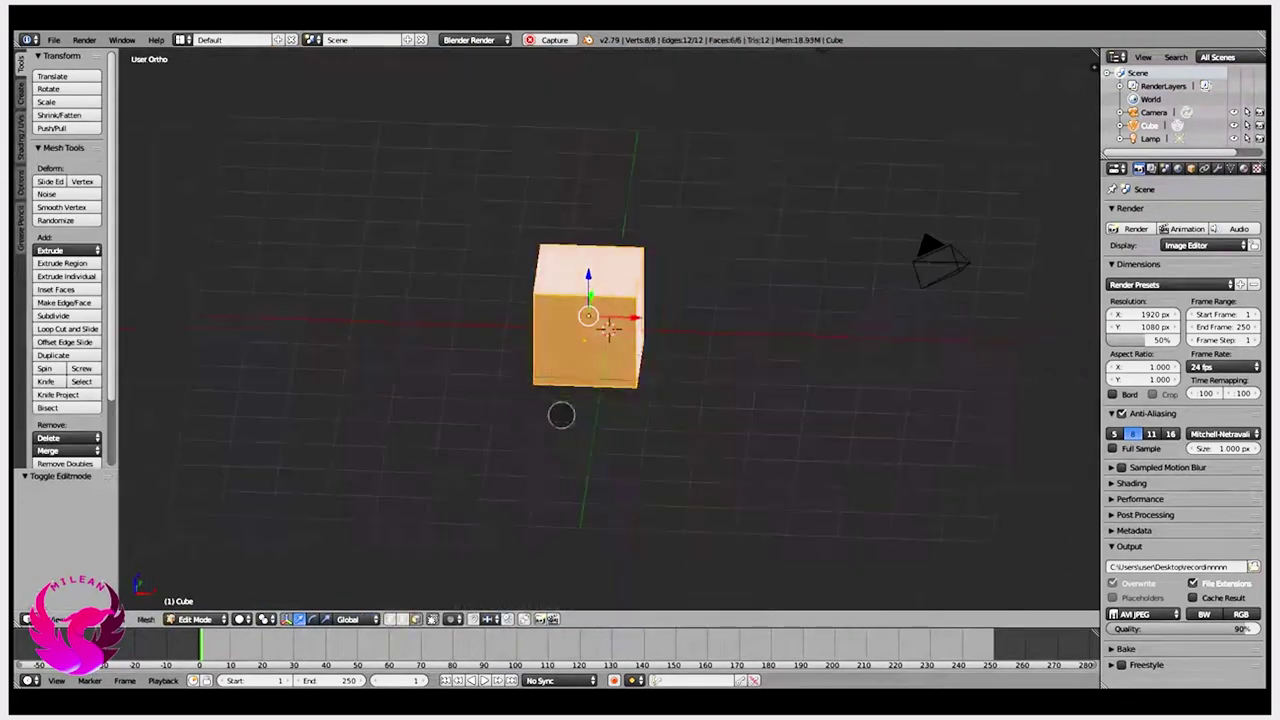
key(KP_5)
key(g)
click(616, 212)
key(Tab)
Step: Shift the cube right along X to line up with the reference
drag(628, 315, 662, 313)
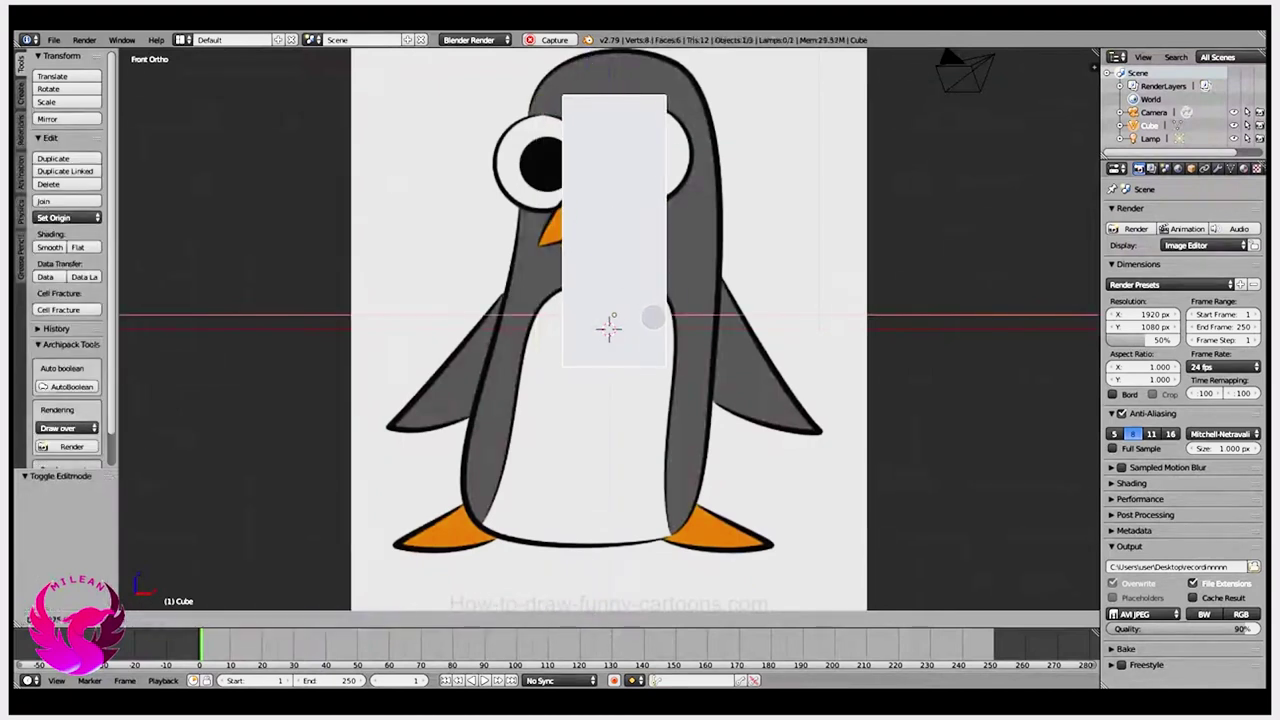
click(651, 317)
key(s)
key(x)
key(Escape)
key(g)
key(x)
click(660, 310)
Step: Widen the cube along X, nudge it left, and stretch it taller along Z
key(s)
key(x)
click(875, 306)
key(g)
key(x)
click(666, 317)
key(s)
key(z)
click(1020, 330)
Step: Center the tall block over the penguin's body along X and enter Edit Mode
scroll(609, 340, down, 3)
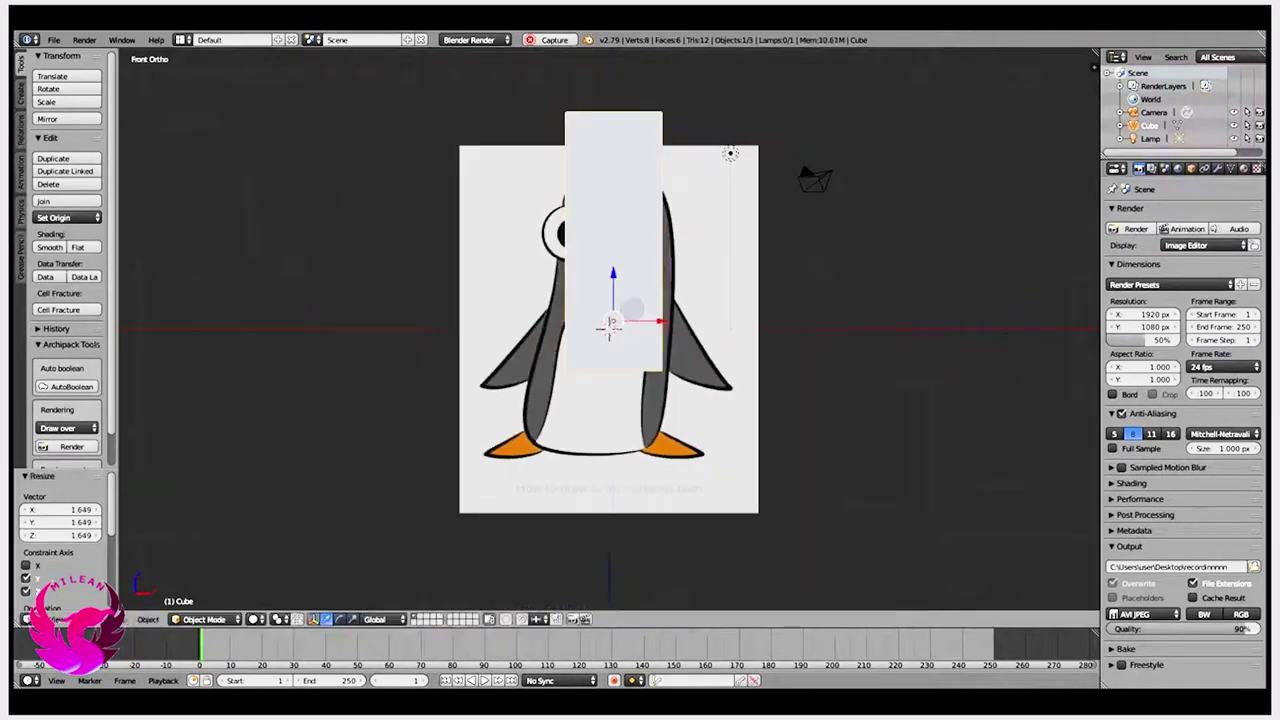
scroll(612, 345, up, 3)
key(g)
key(x)
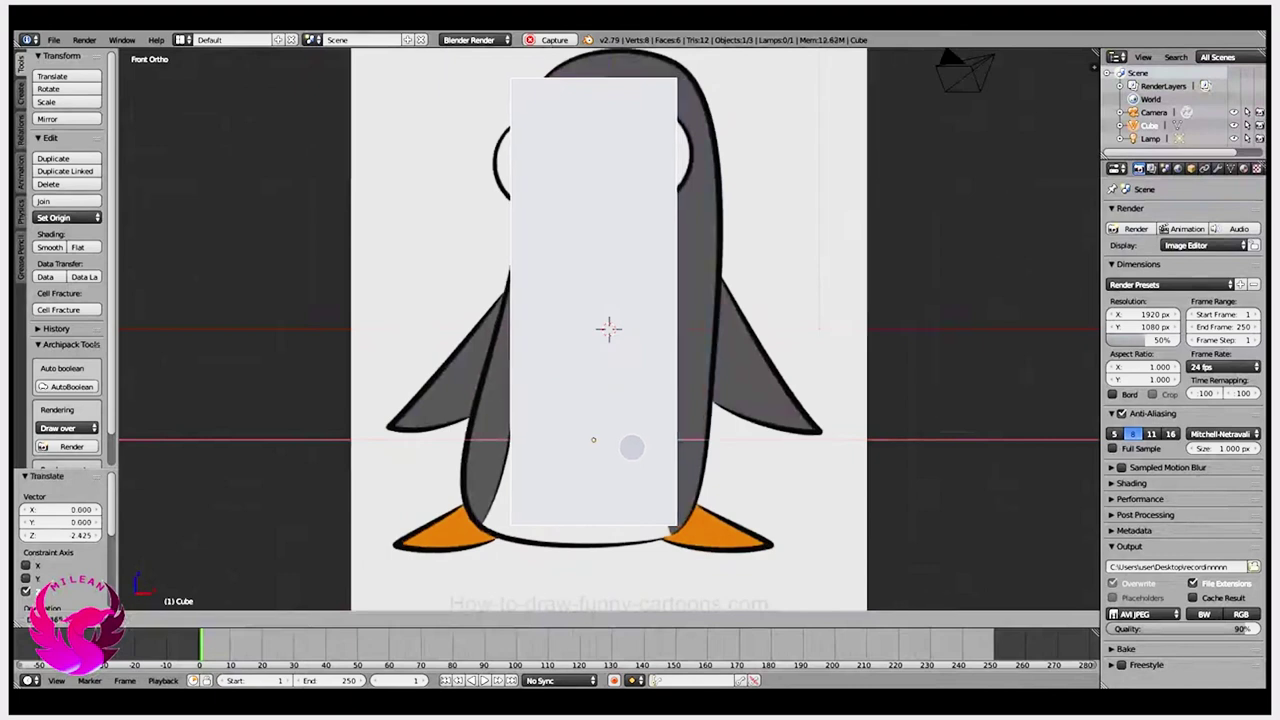
click(652, 443)
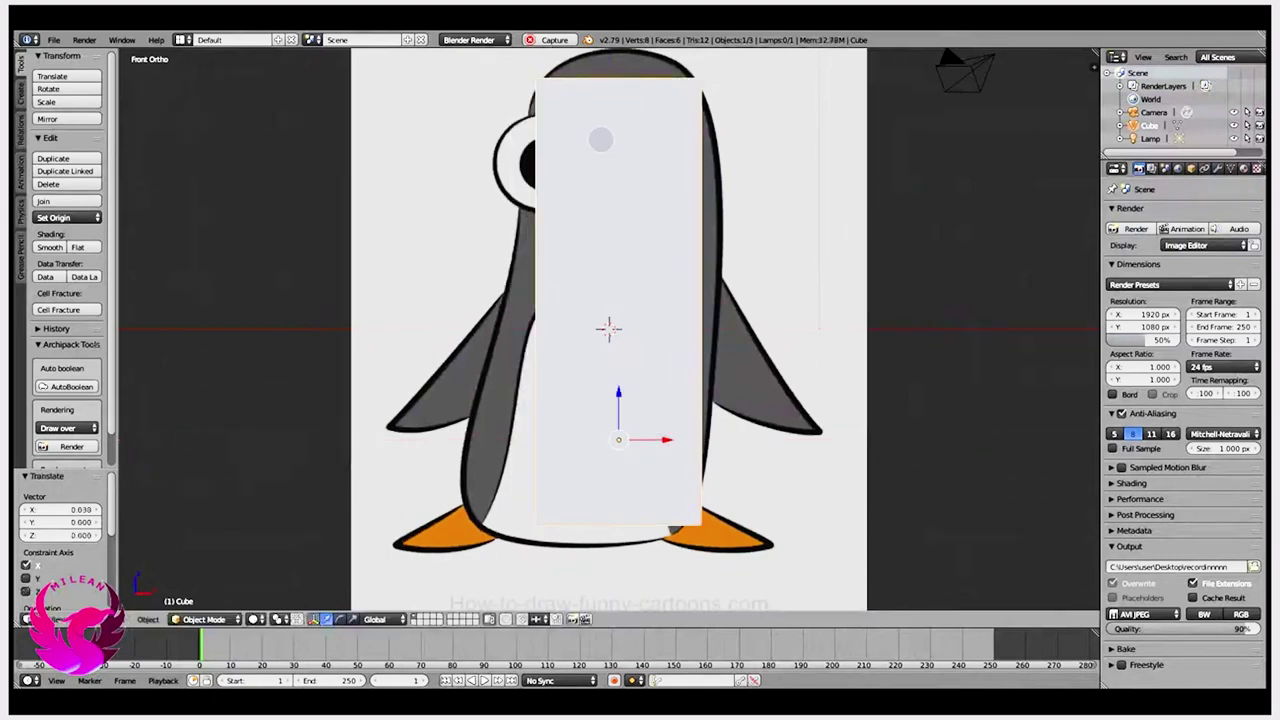
key(Tab)
Step: Extrude the top face upward and scale it inward to start the head
scroll(609, 330, down, 2)
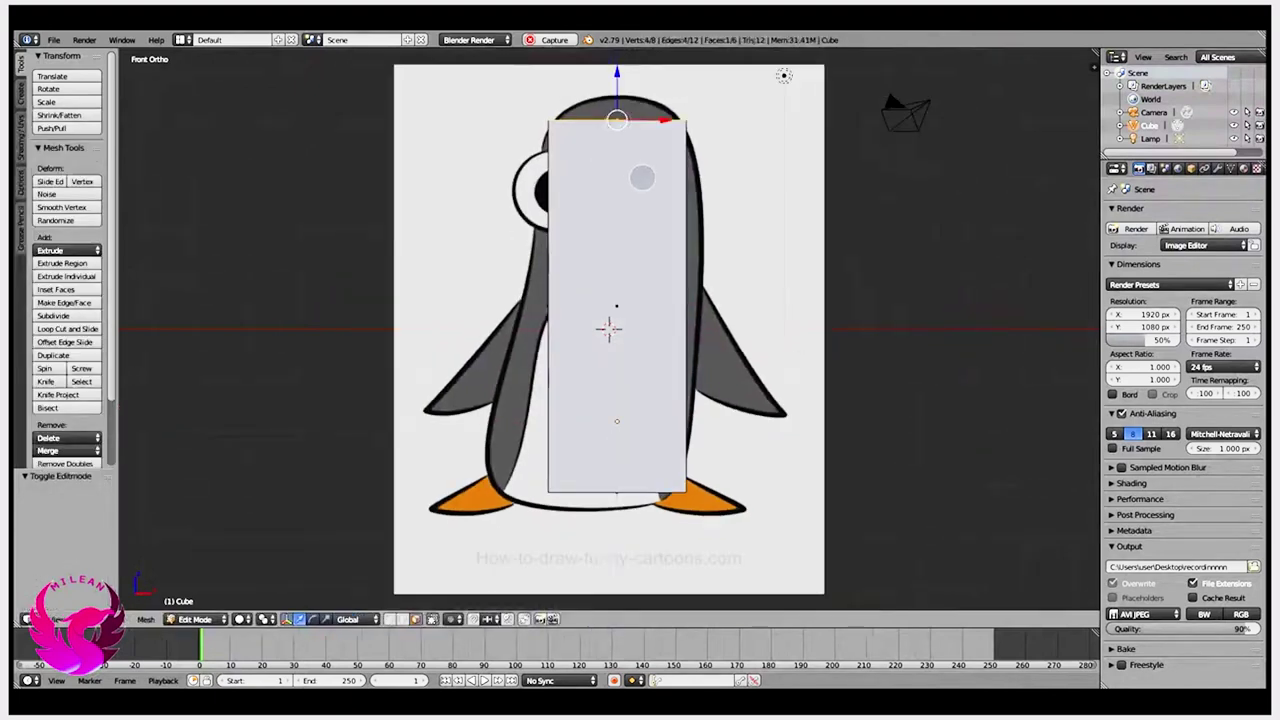
key(e)
click(633, 154)
key(s)
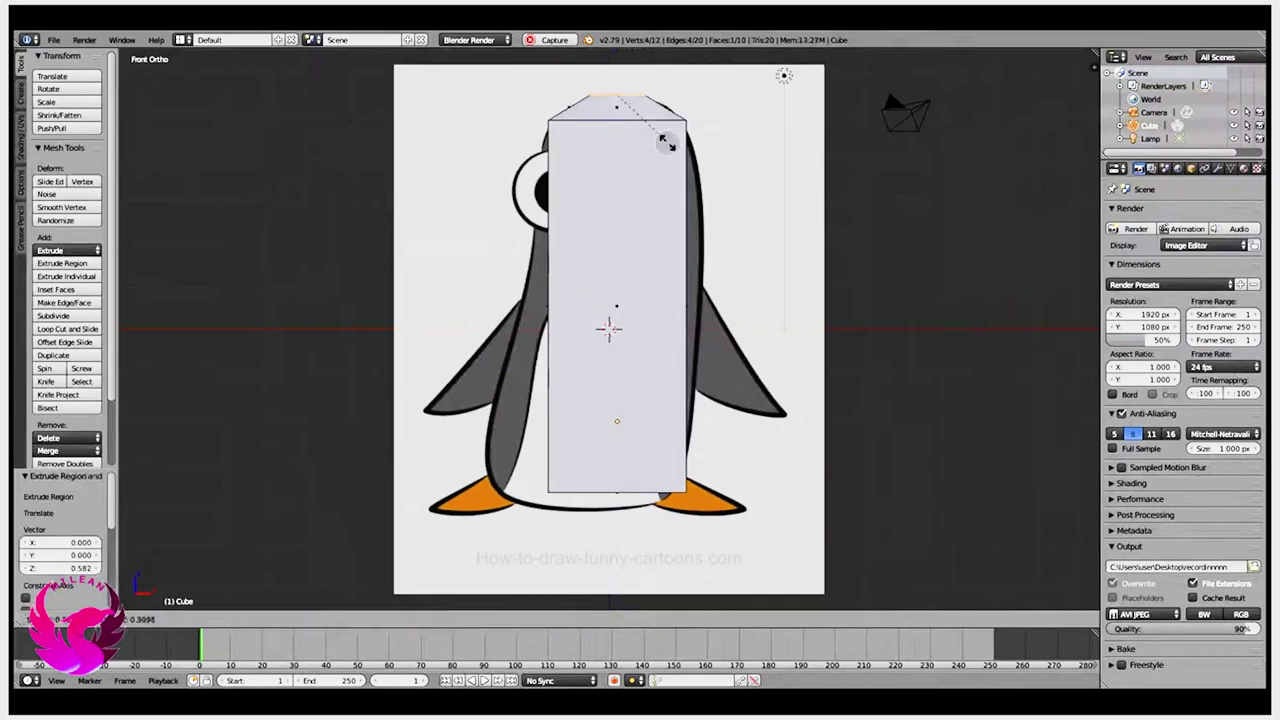
click(706, 151)
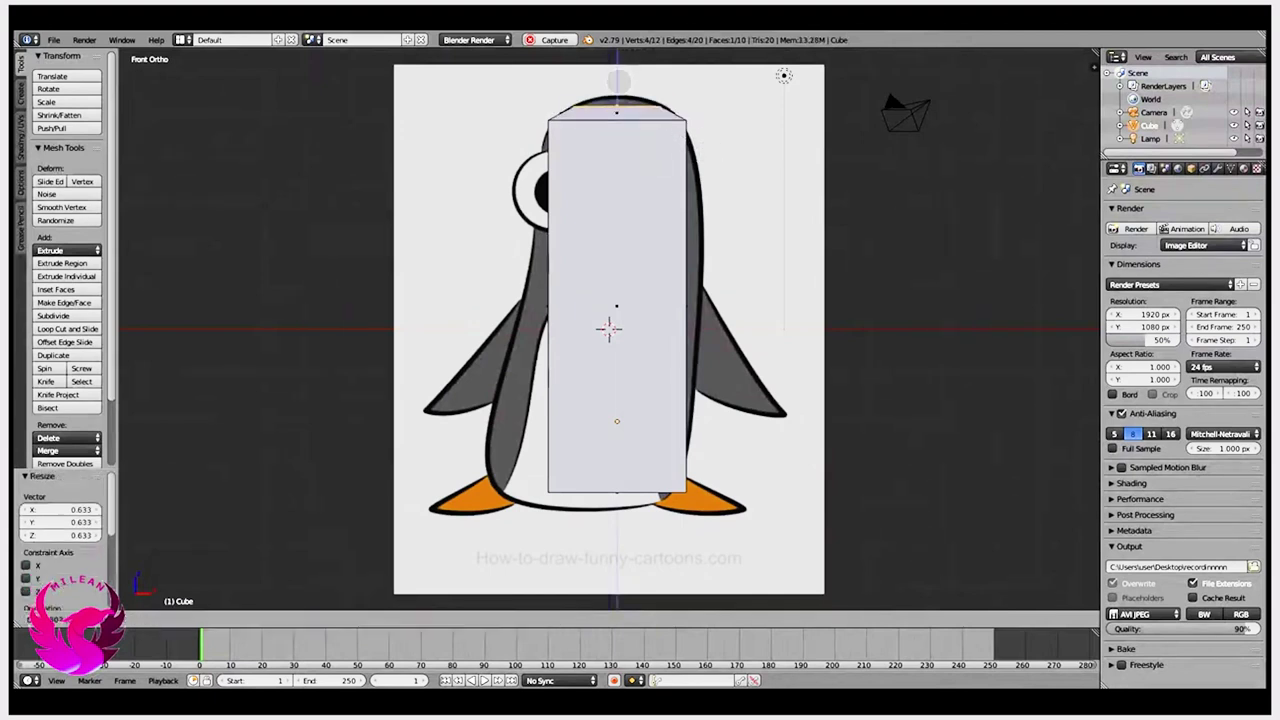
Step: Add a second, smaller top extrusion, shrink it, and slide the bottom edge left
click(616, 80)
key(s)
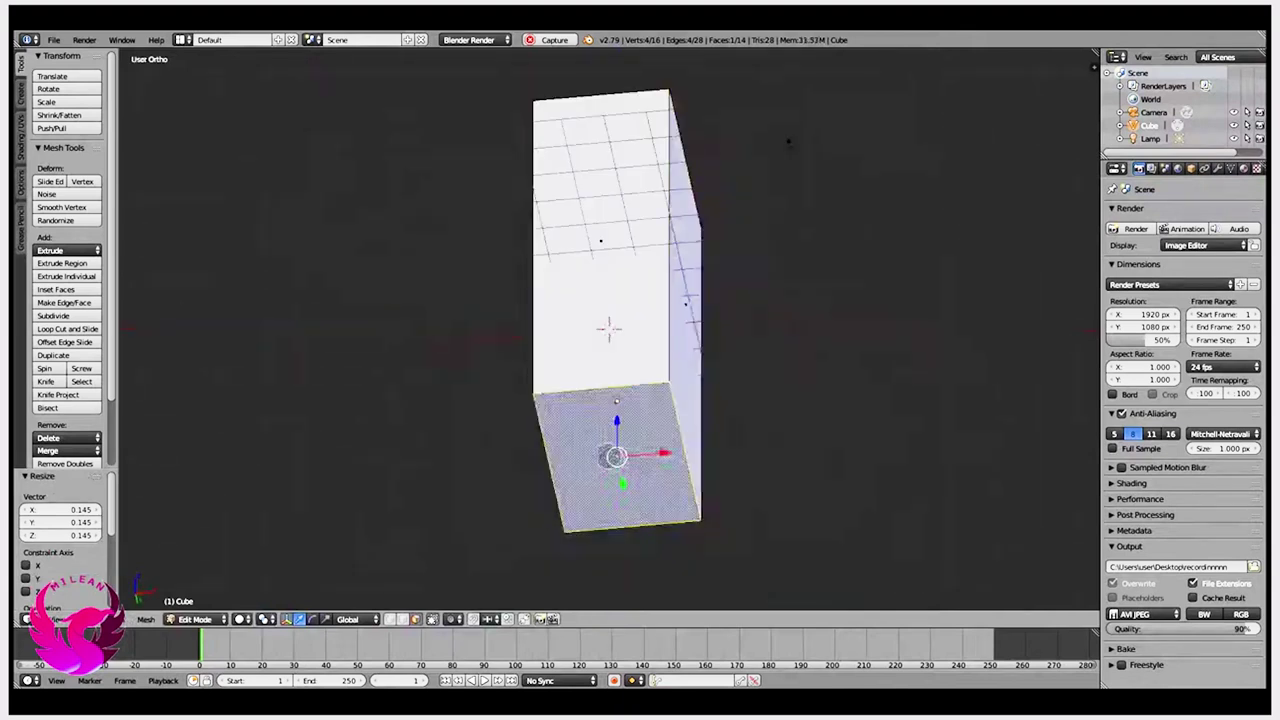
drag(663, 494, 630, 494)
drag(580, 457, 583, 442)
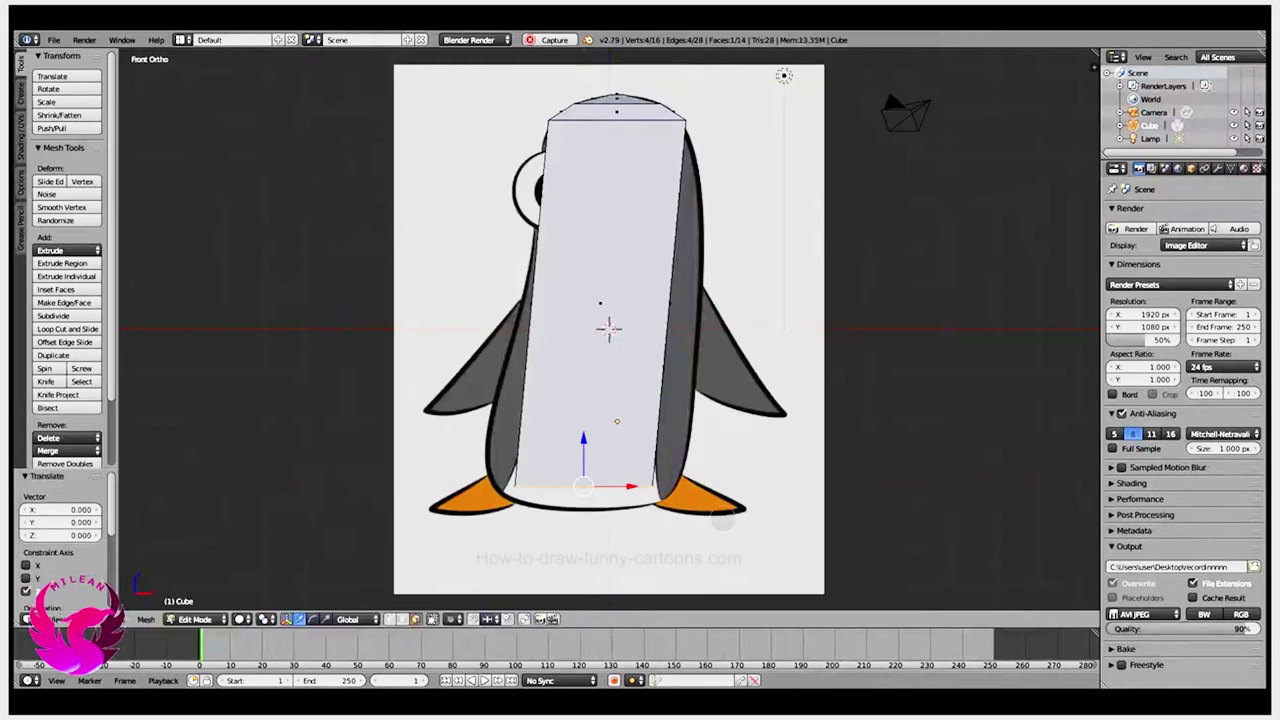
Step: Add a mid-body loop cut, widen it, and shift it slightly left
key(ctrl+r)
click(608, 330)
key(s)
click(608, 330)
key(s)
click(507, 344)
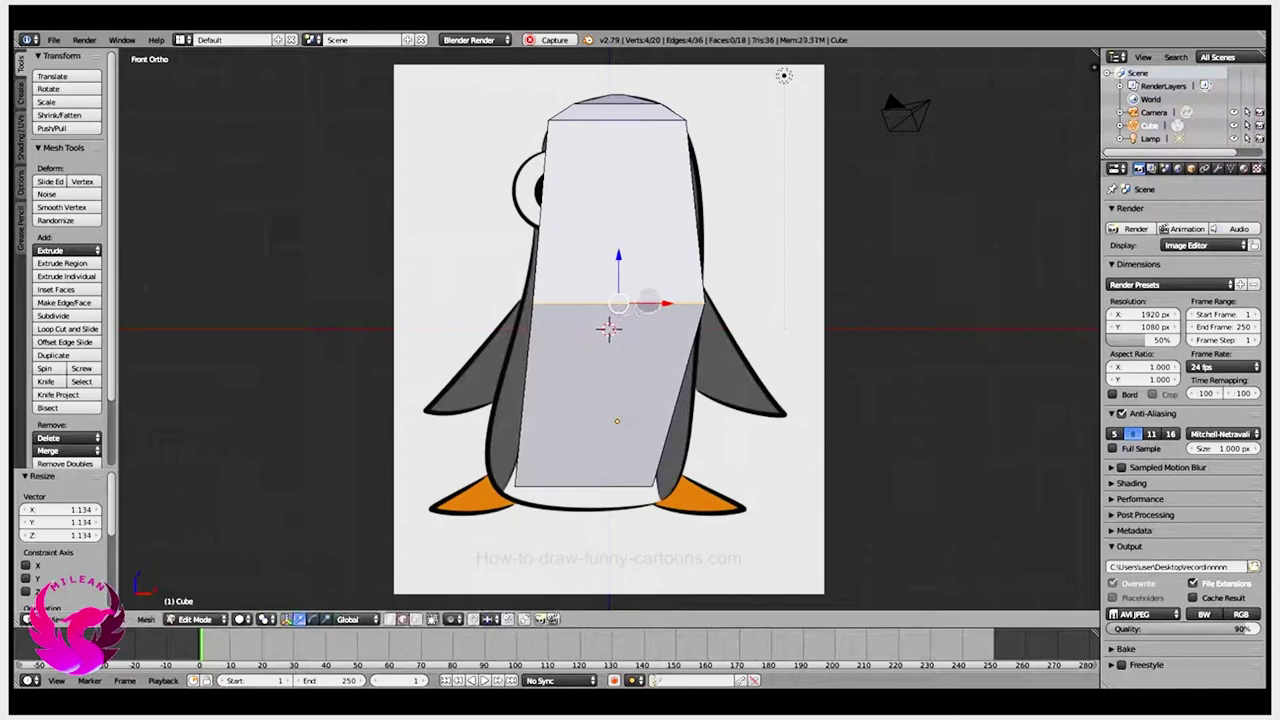
drag(648, 304, 638, 302)
Step: Reposition the body's upper right edge against the front-view reference
middle_drag(650, 295, 673, 290)
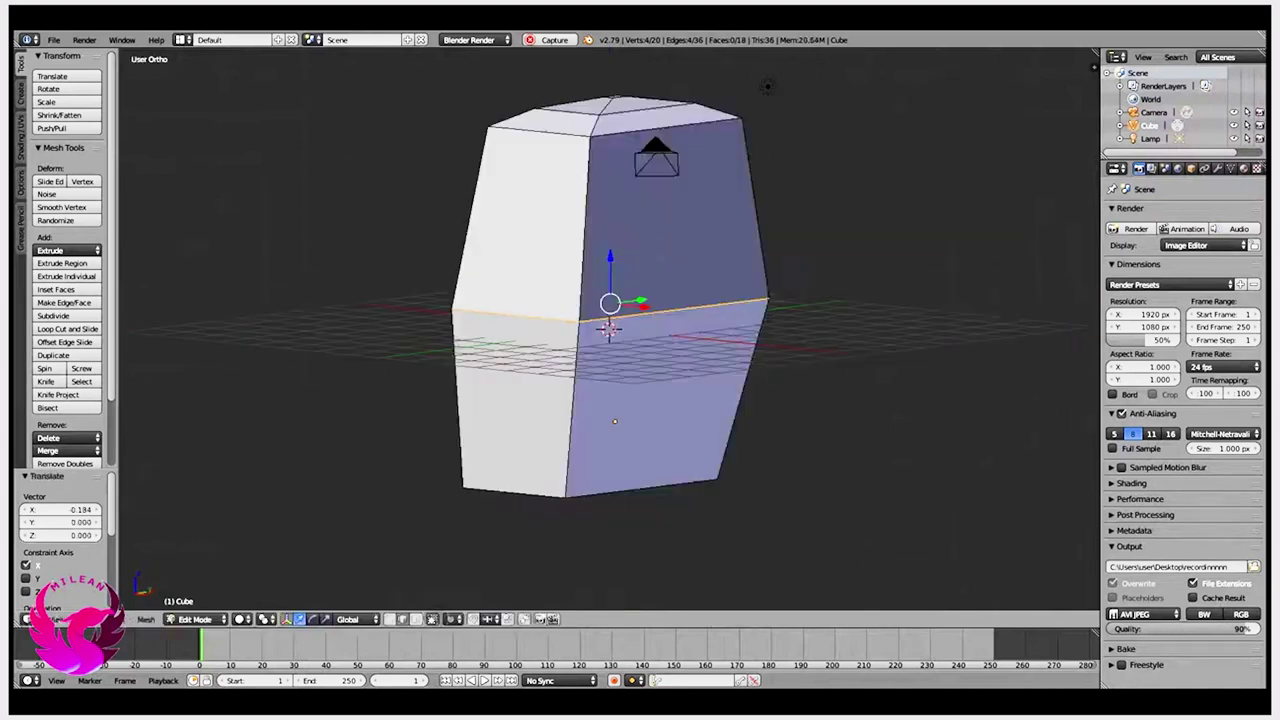
right_click(706, 291)
key(KP_1)
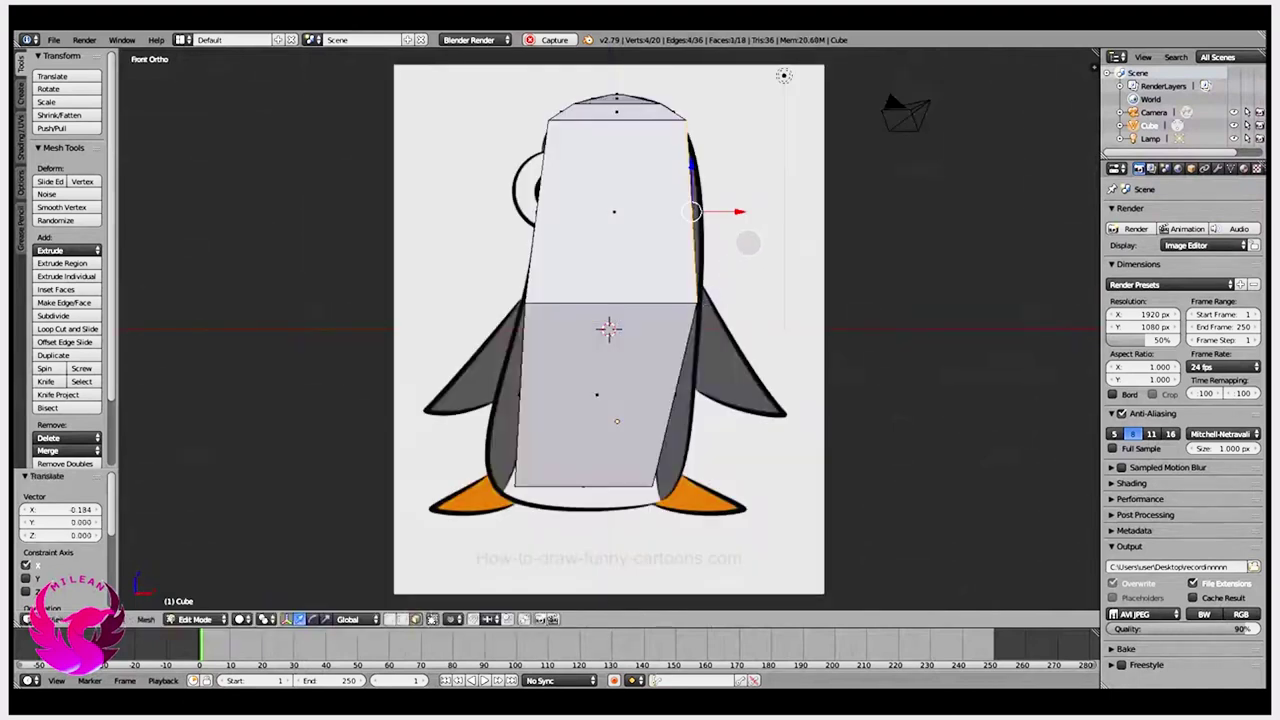
drag(725, 211, 728, 214)
key(ctrl+z)
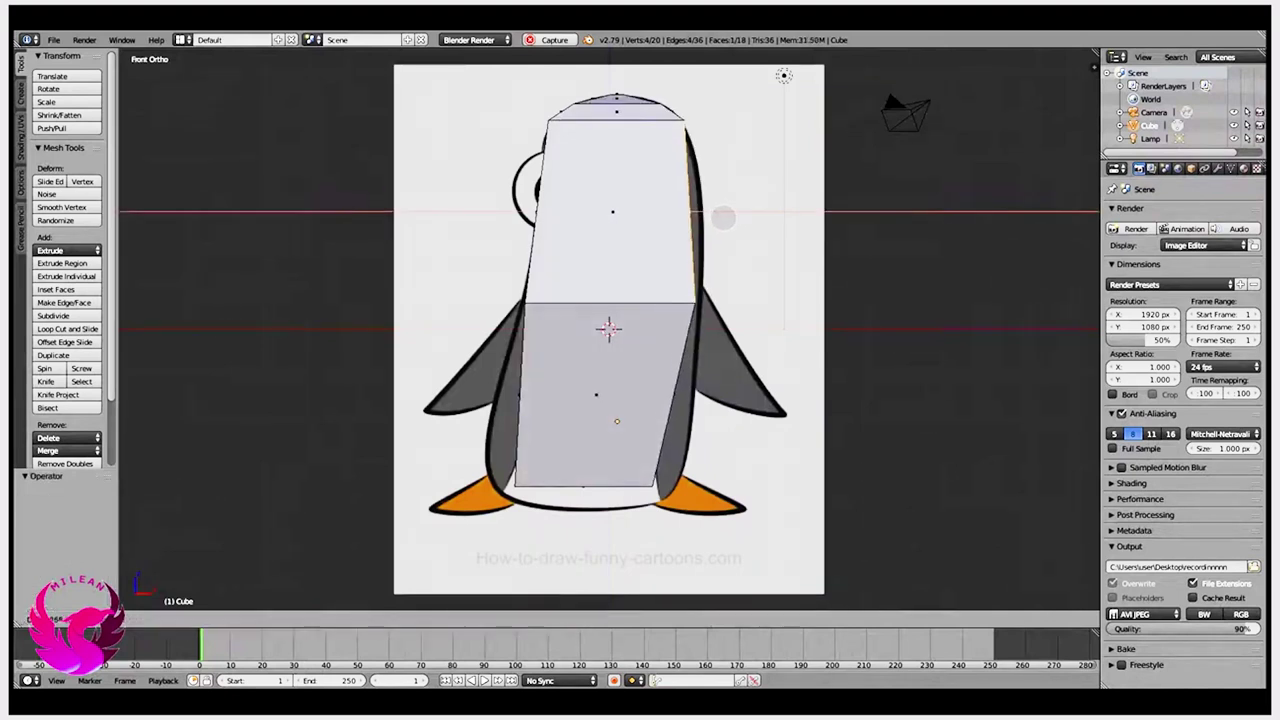
click(723, 217)
Step: Shift the selected edge right along X to follow the body outline
middle_drag(764, 440, 723, 411)
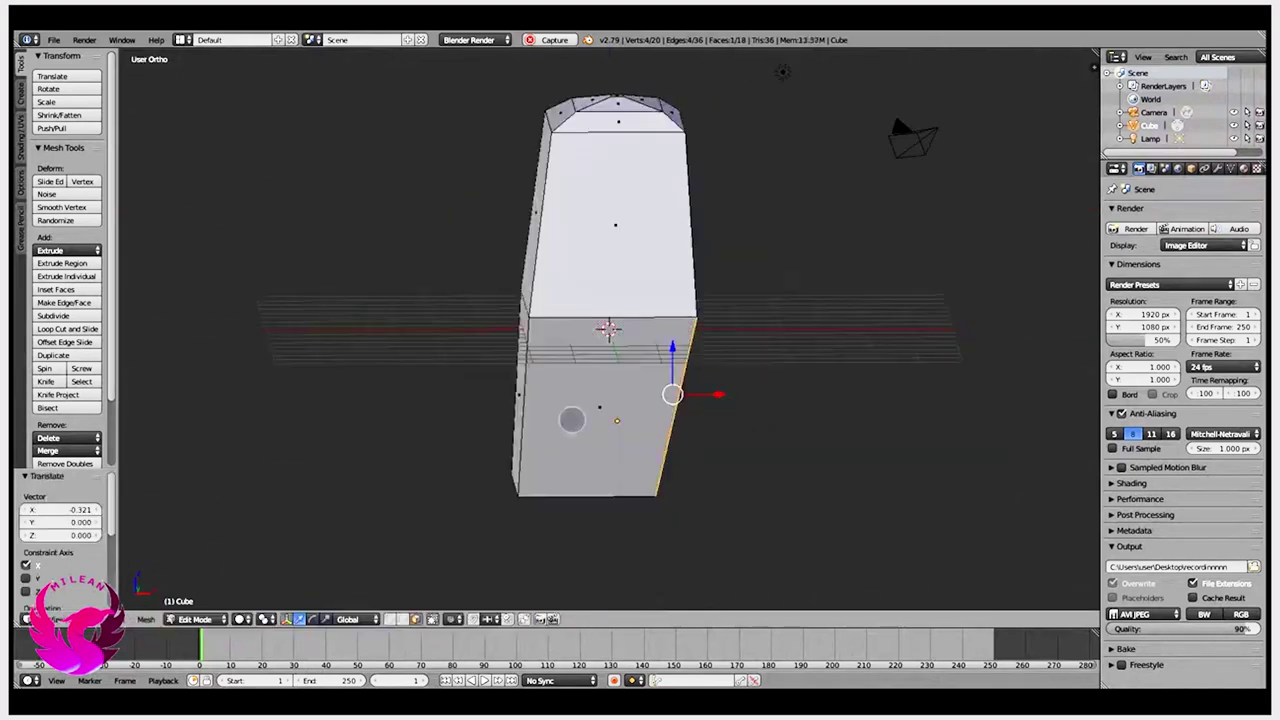
key(KP_1)
key(g)
key(x)
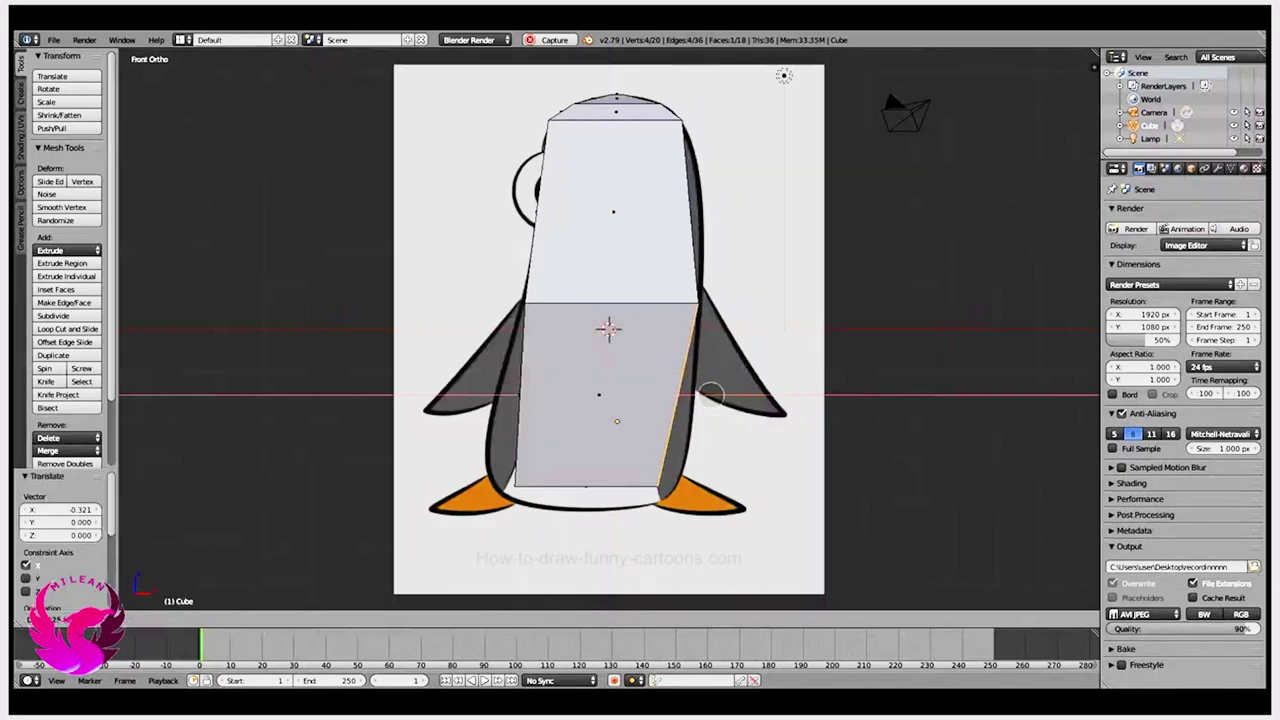
click(710, 393)
middle_drag(577, 487, 600, 470)
key(KP_1)
Step: Scale the bottom edge to the base width and extrude it downward
right_click(577, 487)
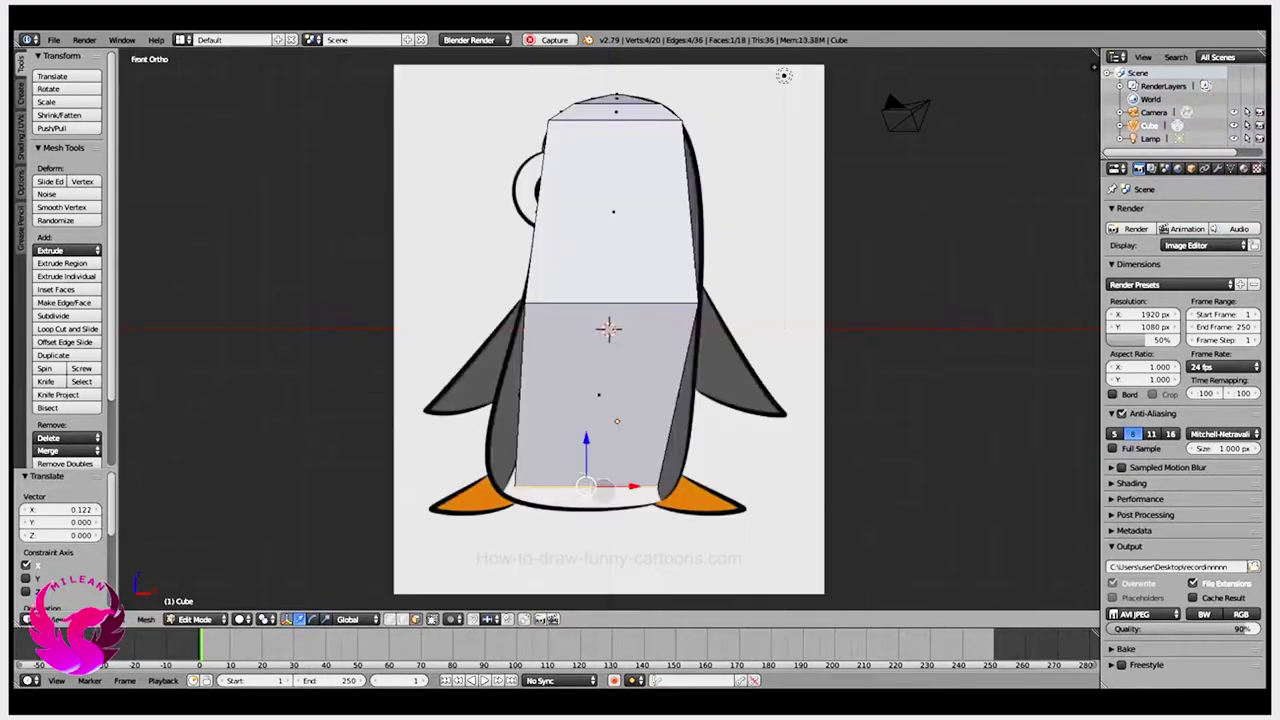
key(s)
click(476, 515)
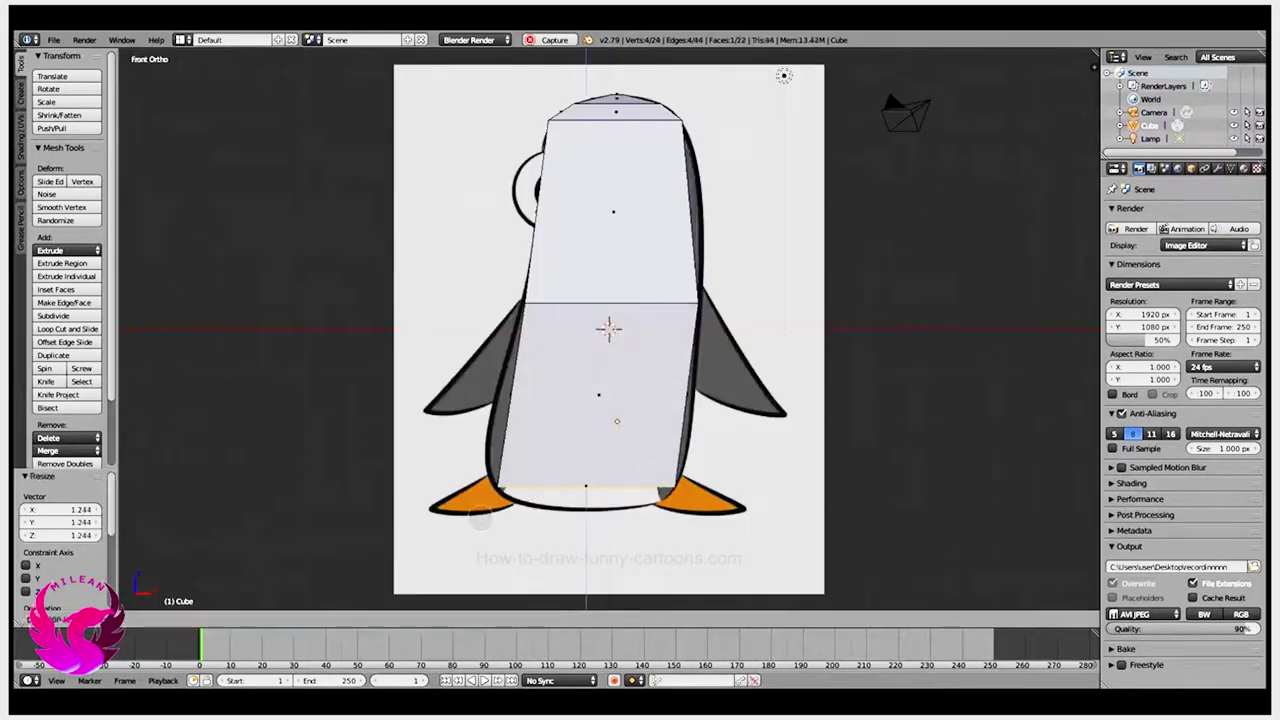
key(s)
click(508, 538)
key(s)
click(580, 460)
key(s)
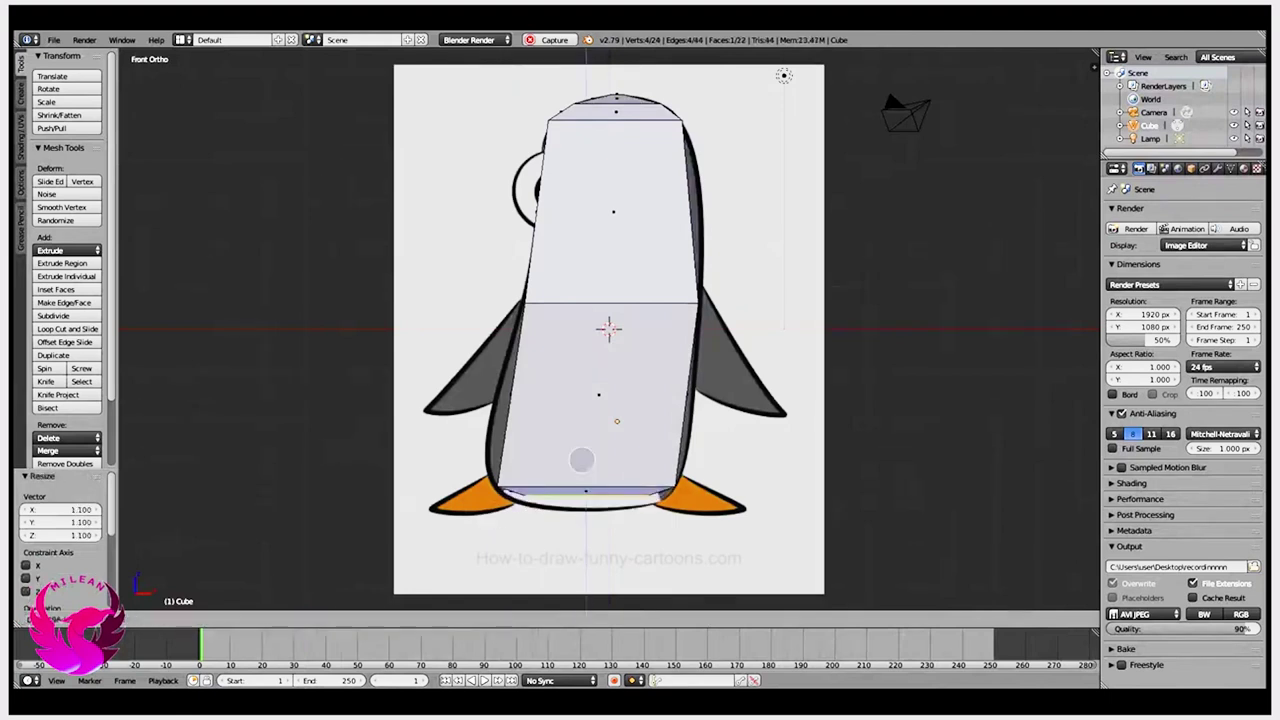
click(490, 506)
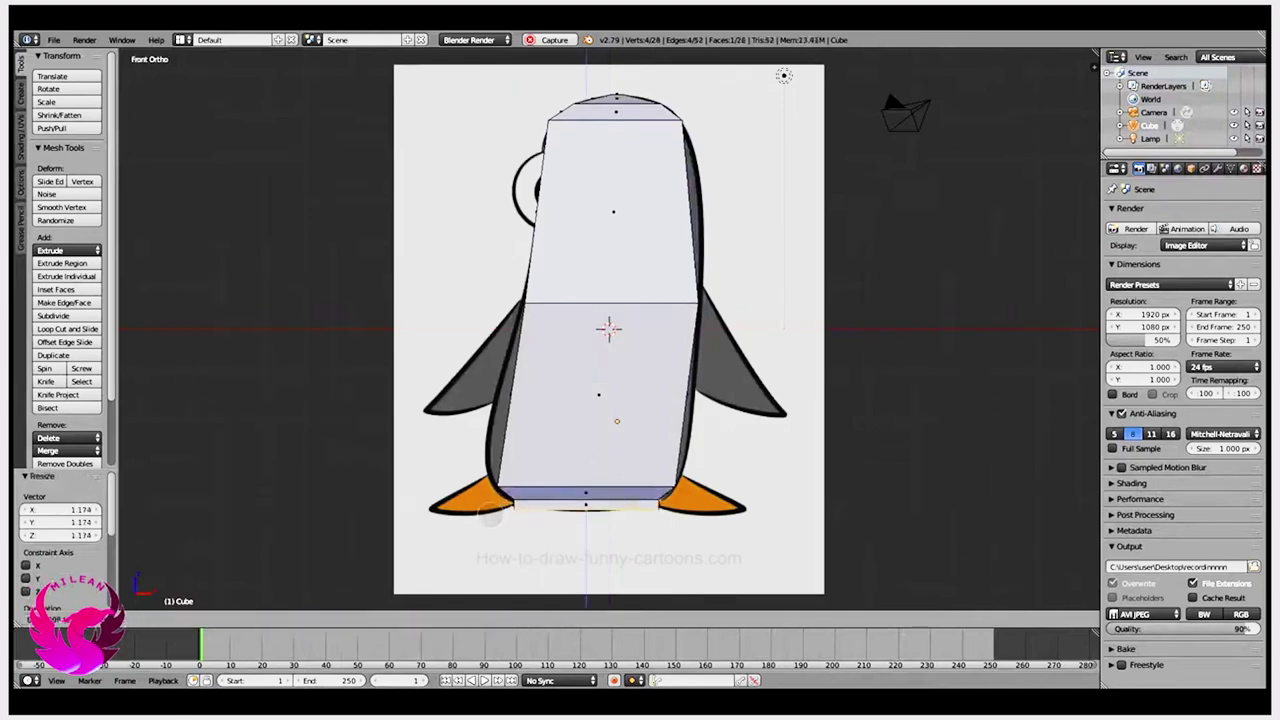
key(e)
click(527, 509)
Step: Add a loop cut across the lower body, widen it, and shift it along X
key(ctrl+r)
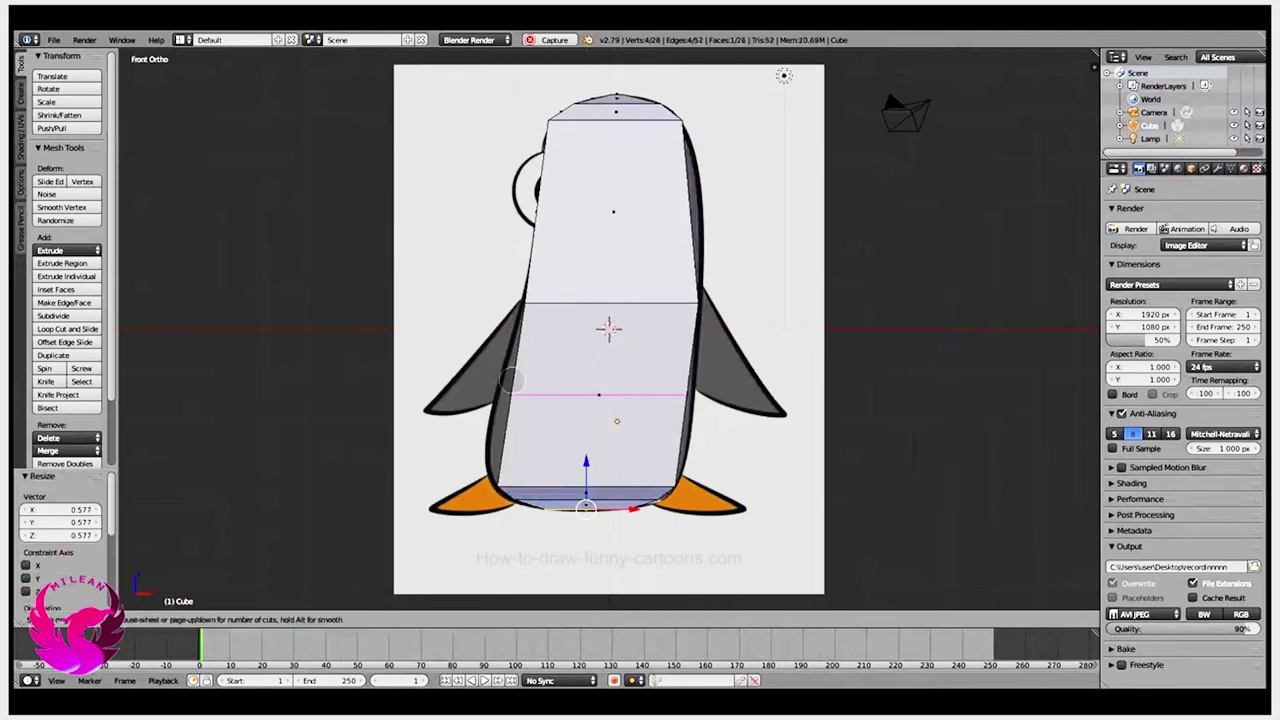
click(512, 385)
click(451, 402)
key(s)
click(530, 413)
drag(643, 397, 628, 399)
click(630, 398)
Step: Add a second lower-body loop cut and scale its width
key(ctrl+r)
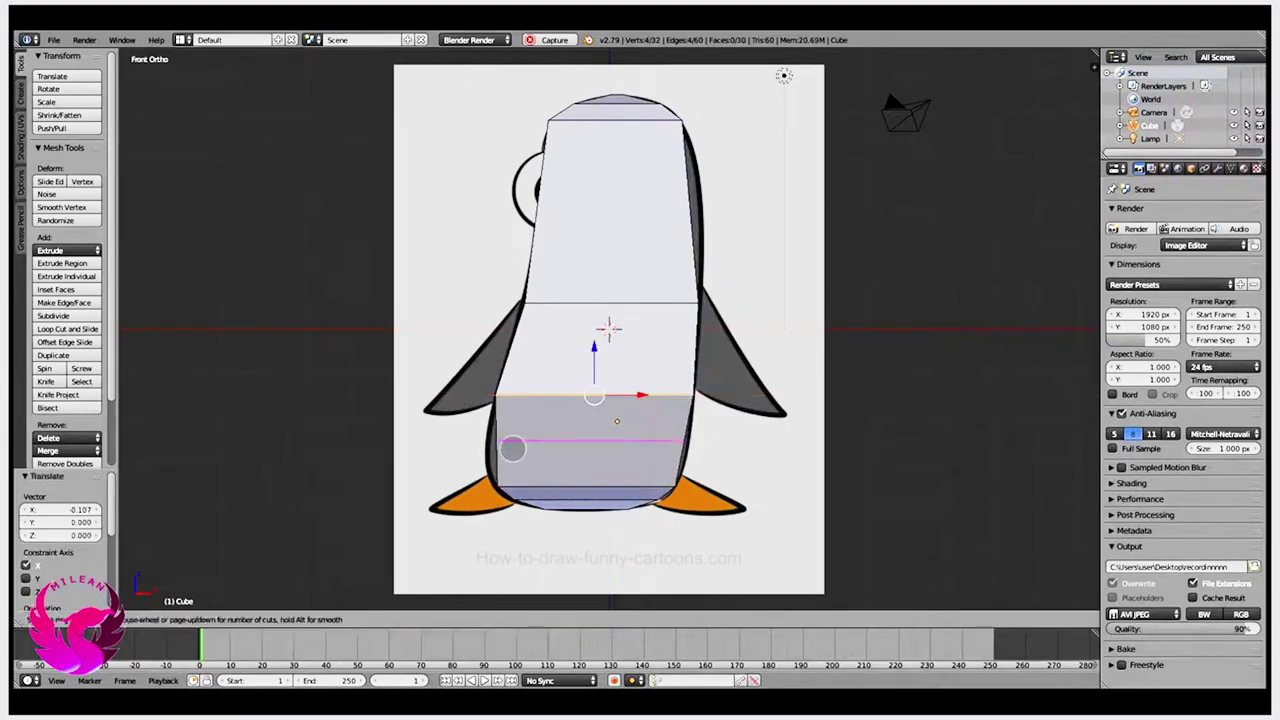
click(516, 449)
key(s)
click(590, 442)
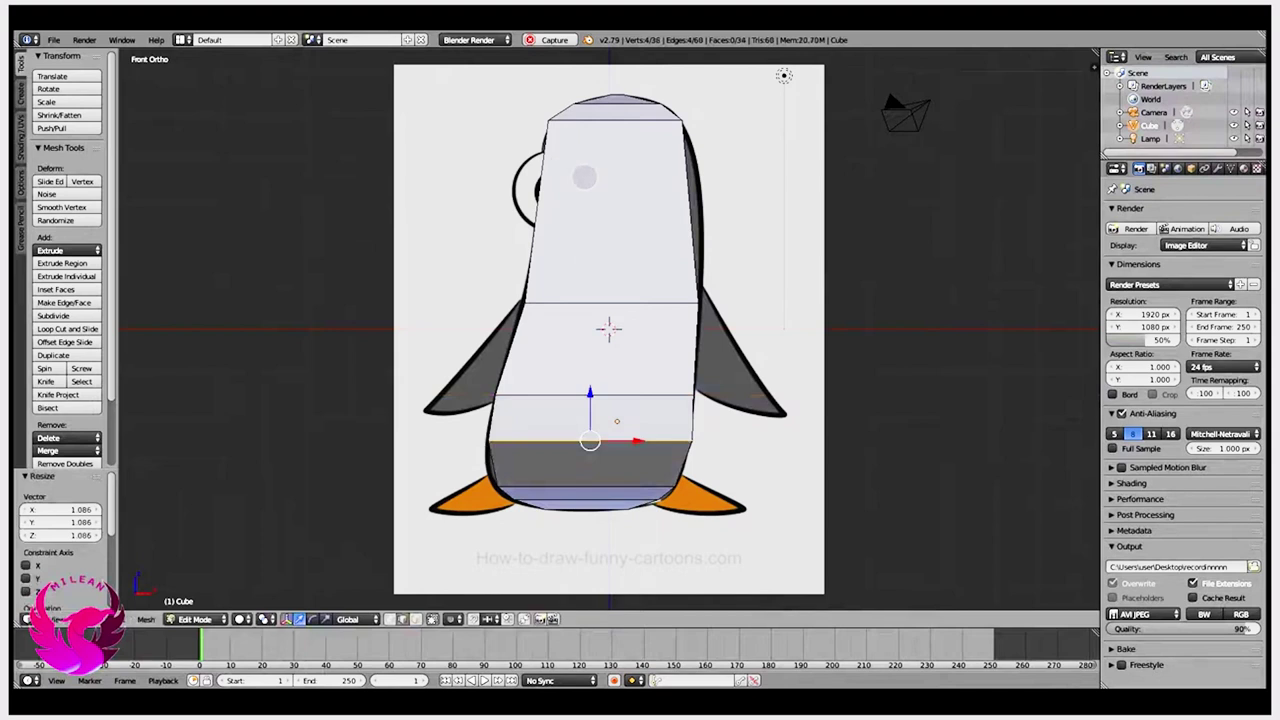
Step: Add a loop cut across the upper body and scale it inward
key(ctrl+r)
click(640, 210)
key(s)
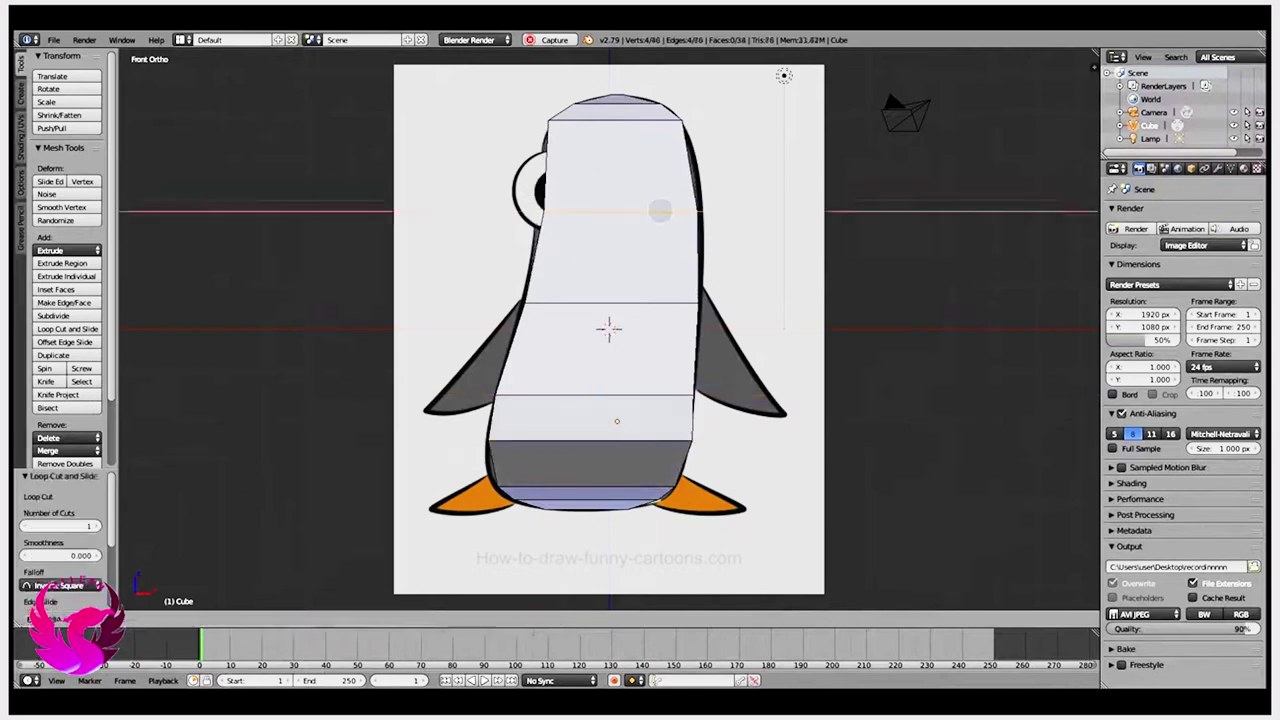
click(495, 251)
key(s)
click(472, 250)
Step: Add another, higher loop on the upper body and resize it
key(ctrl+r)
click(533, 135)
key(s)
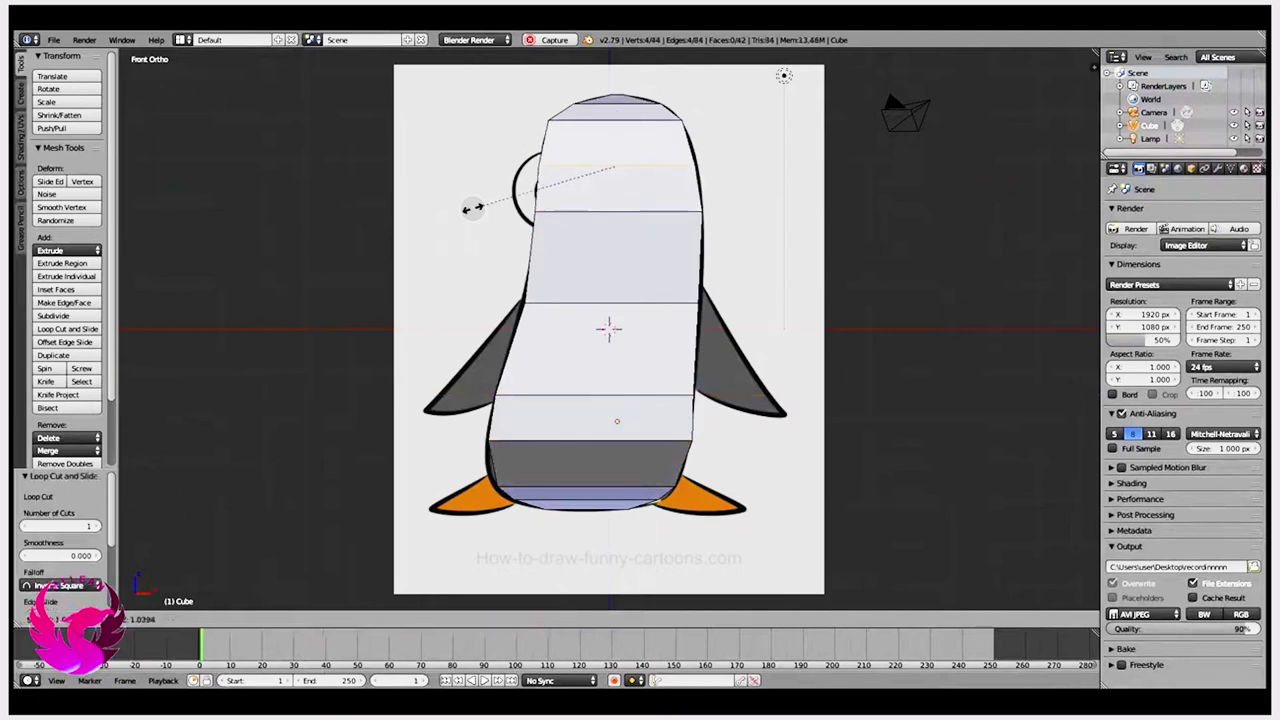
click(471, 206)
middle_drag(608, 330, 640, 330)
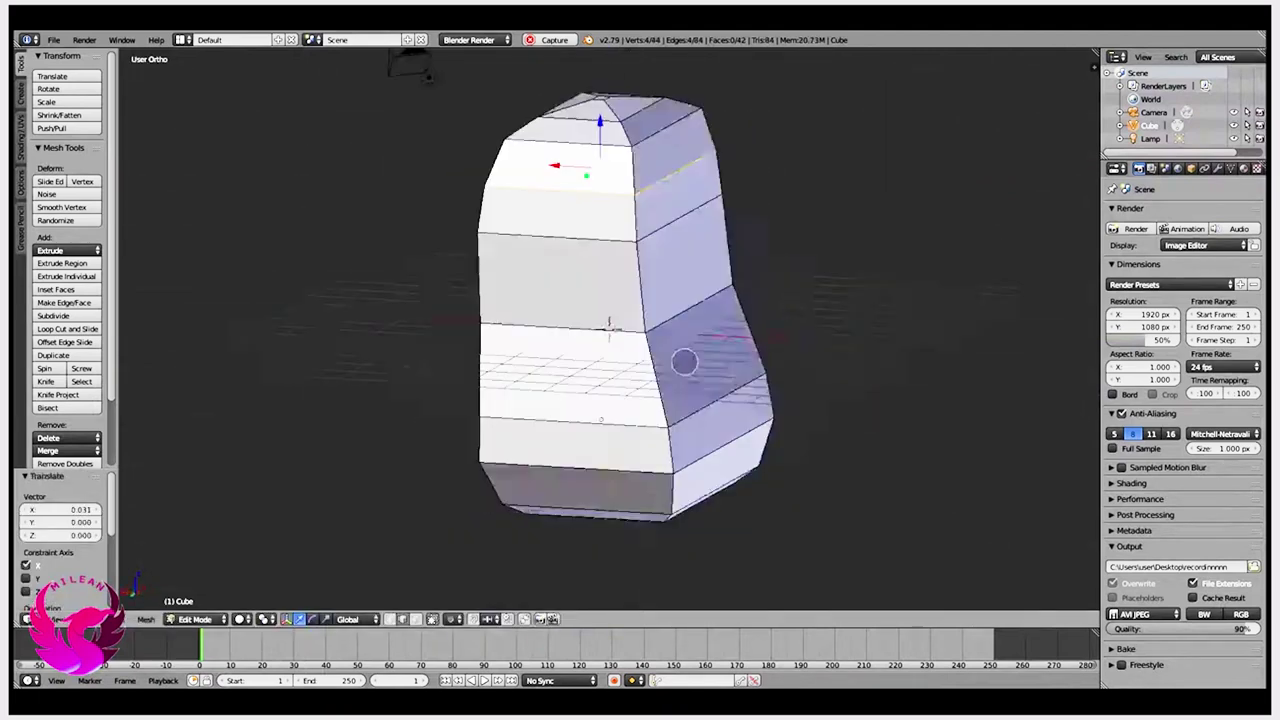
Step: In Object Mode, scale the whole body to 0.461 along Y to make it thinner
key(Tab)
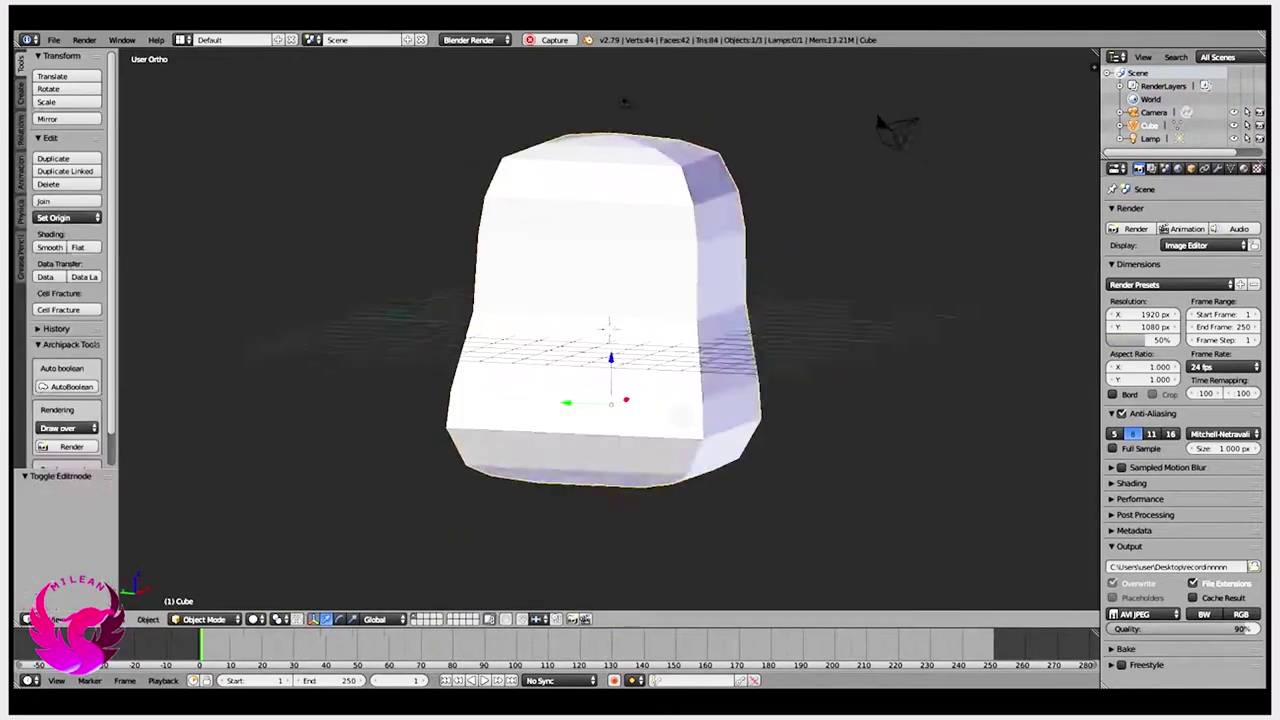
middle_drag(537, 491, 833, 462)
key(ctrl+1)
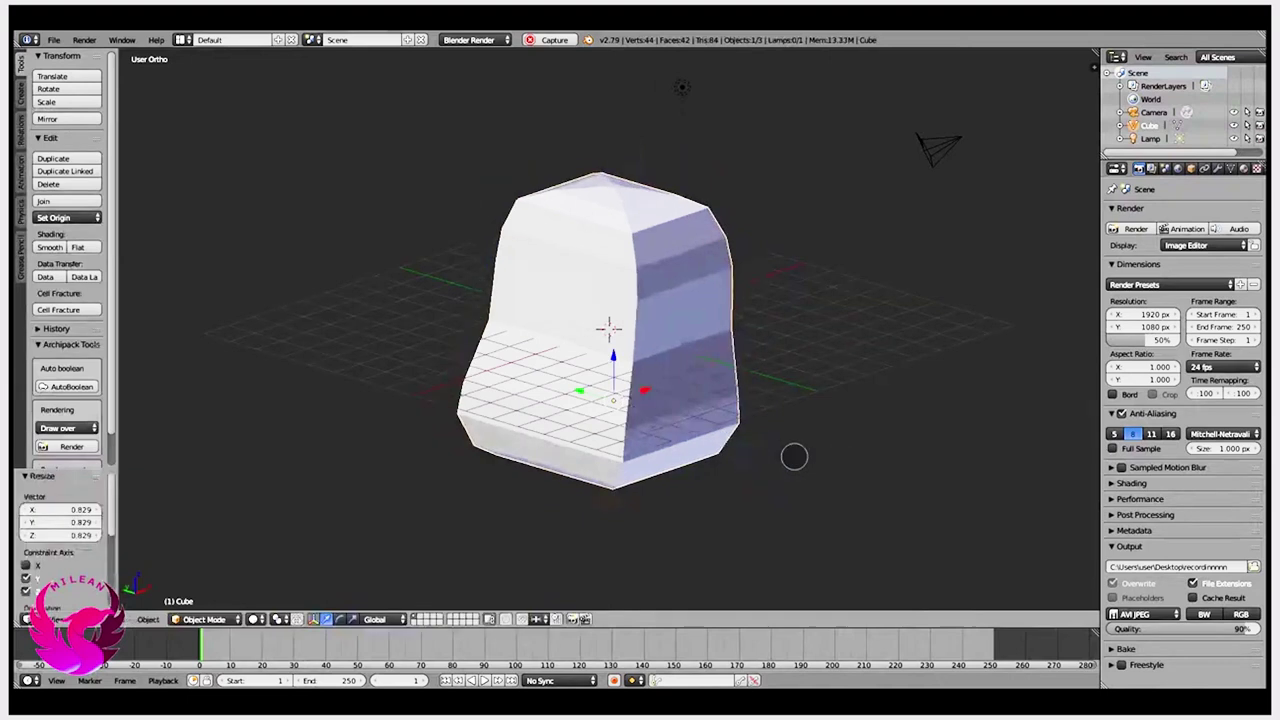
mouse_move(791, 451)
middle_down()
mouse_move(740, 446)
mouse_move(808, 451)
mouse_move(720, 440)
middle_up()
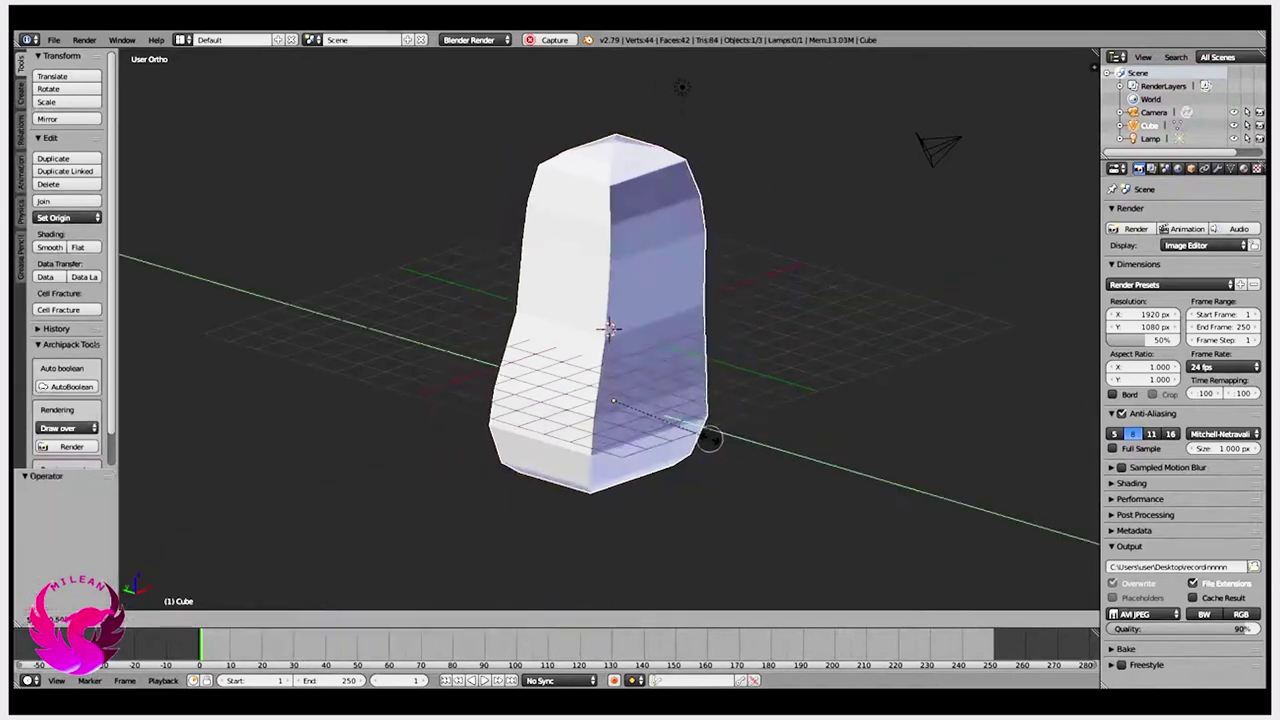
click(719, 440)
key(KP_1)
scroll(565, 408, up, 3)
mouse_move(565, 408)
middle_down()
mouse_move(571, 423)
mouse_move(517, 414)
middle_up()
key(Tab)
Step: Extrude a left side face into the first flipper segment, then position, resize and tilt it 15.5°
right_click(443, 372)
key(KP_1)
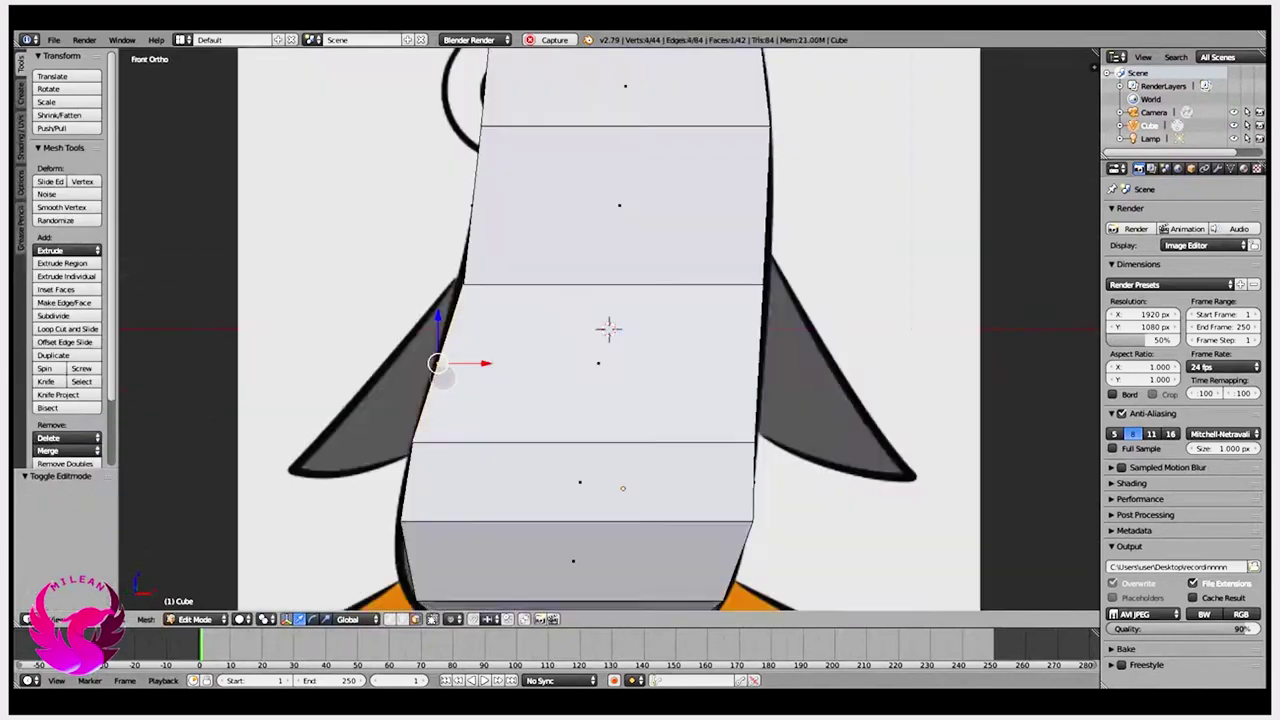
key(e)
click(480, 310)
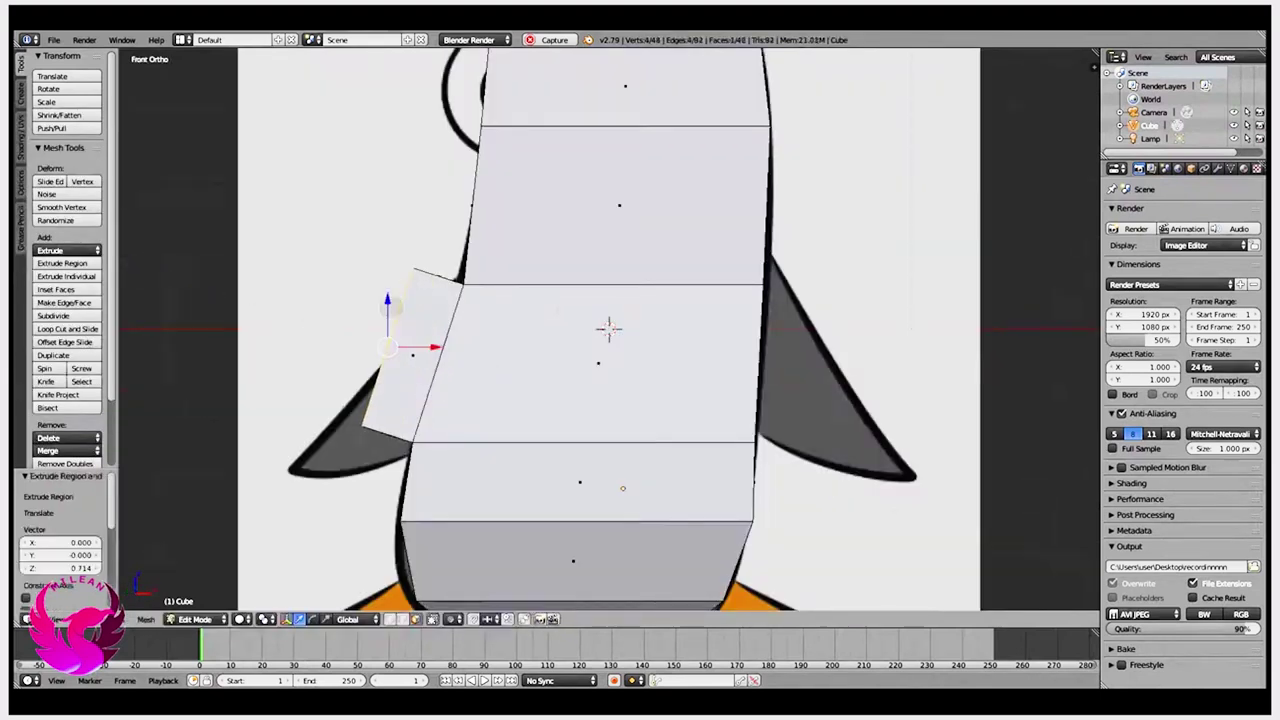
key(g)
click(349, 424)
key(s)
click(343, 425)
key(s)
click(383, 392)
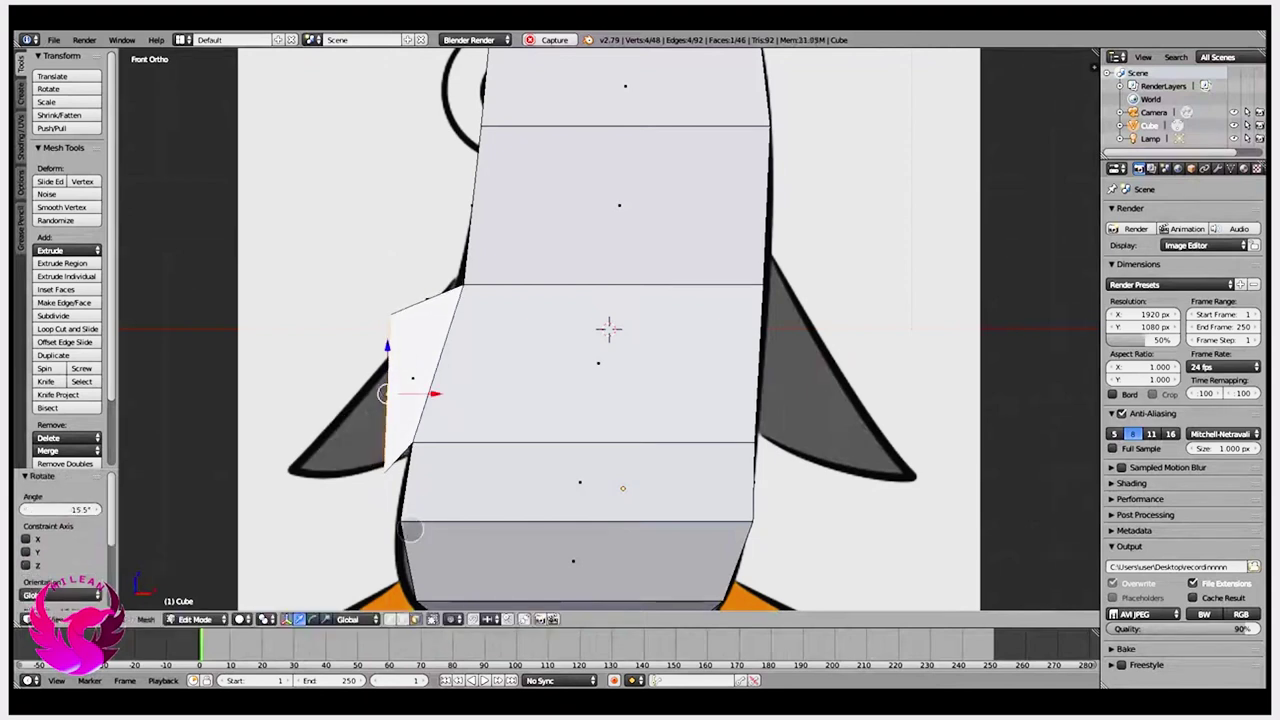
Step: Move the flipper face vertically and shrink it over the reference wing
key(g)
key(z)
click(383, 392)
key(g)
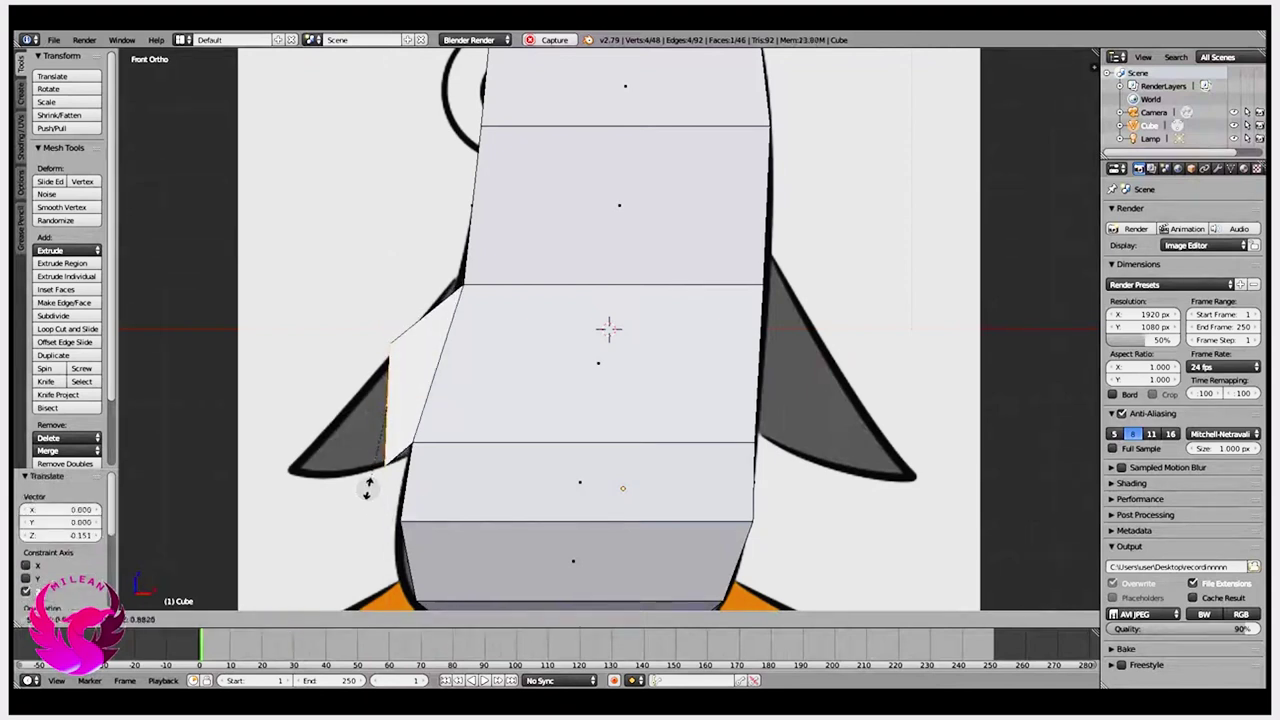
click(363, 483)
Step: Extrude a second flipper segment and rescale it to taper the flipper
key(e)
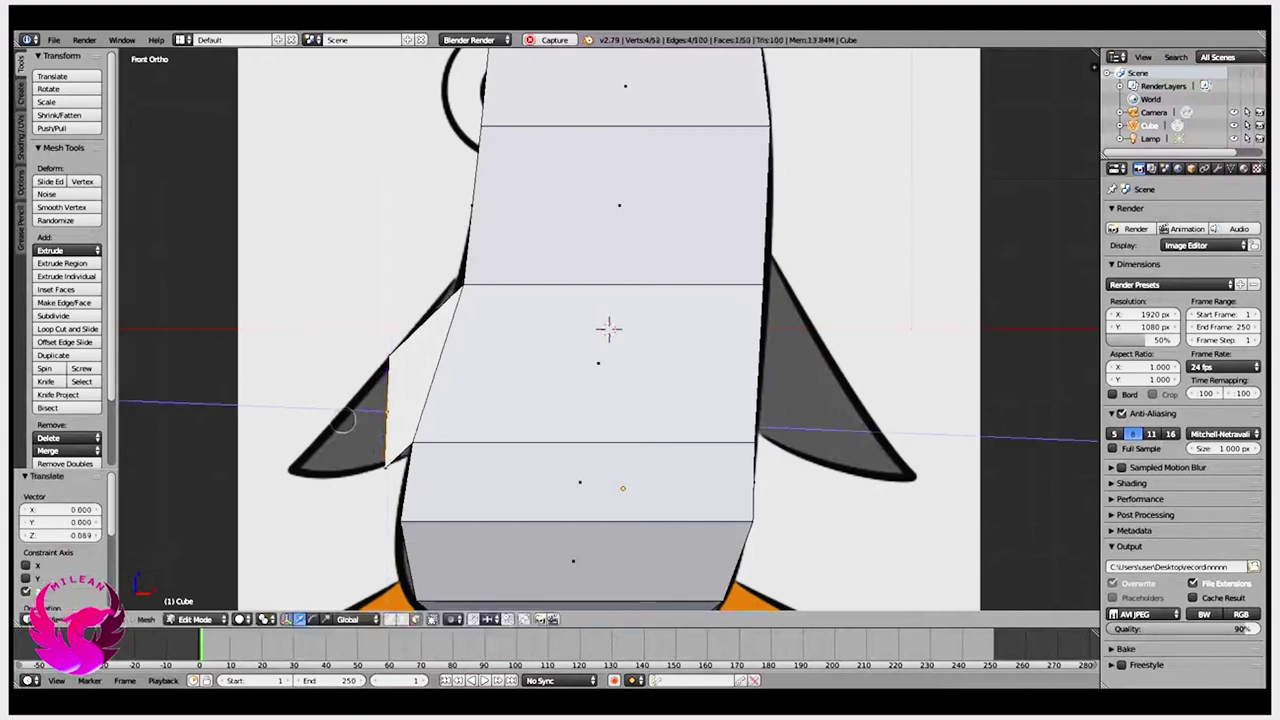
click(280, 474)
key(s)
click(280, 474)
key(s)
click(286, 531)
key(s)
click(329, 400)
key(s)
click(286, 486)
key(s)
click(330, 405)
Step: Extrude a narrow flipper tip, shrink it to a point and lower it slightly
key(e)
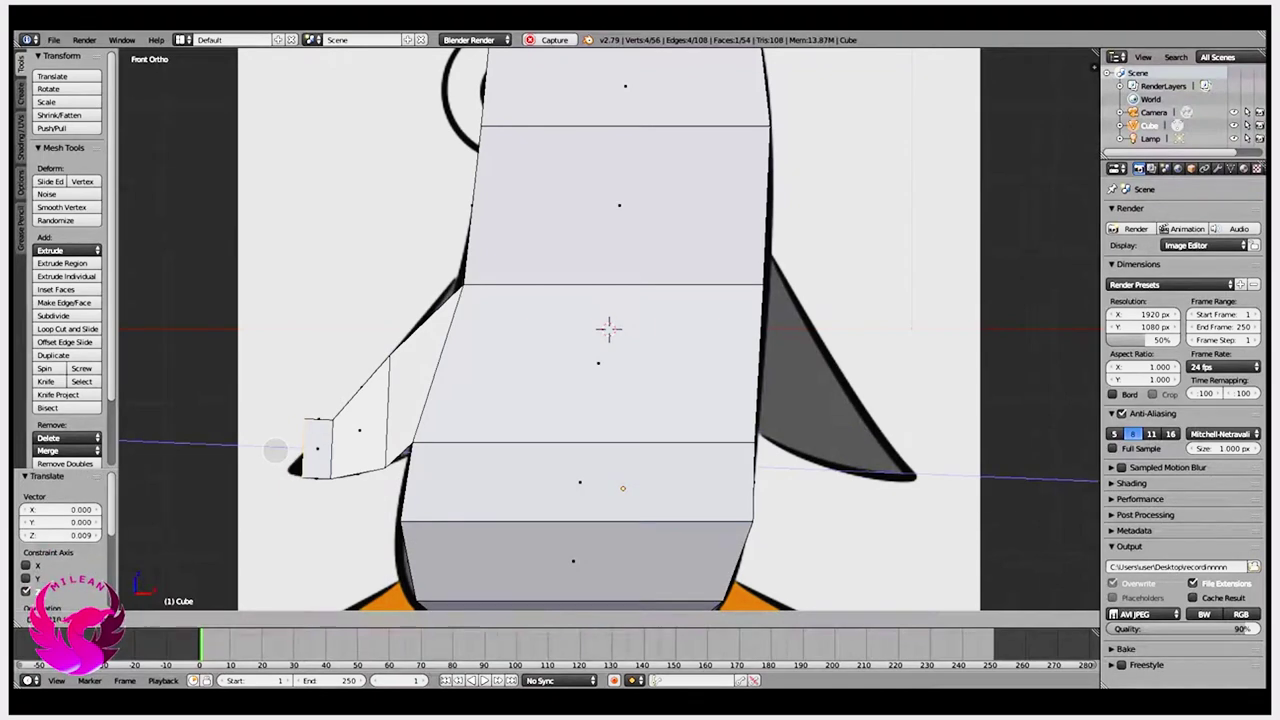
key(s)
click(287, 418)
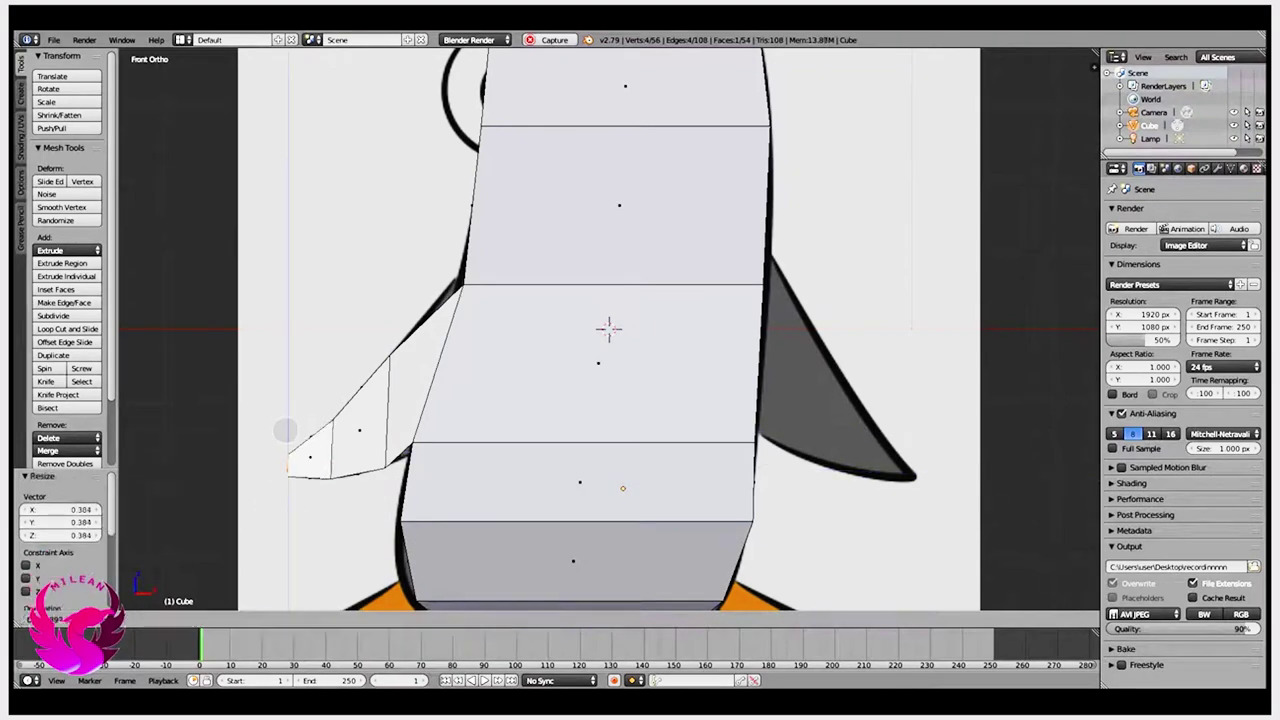
key(g)
key(z)
click(286, 428)
Step: Orbit to inspect the flipper's depth, then place a new edge loop across the upper body
mouse_move(286, 428)
middle_down()
mouse_move(428, 368)
mouse_move(520, 368)
middle_up()
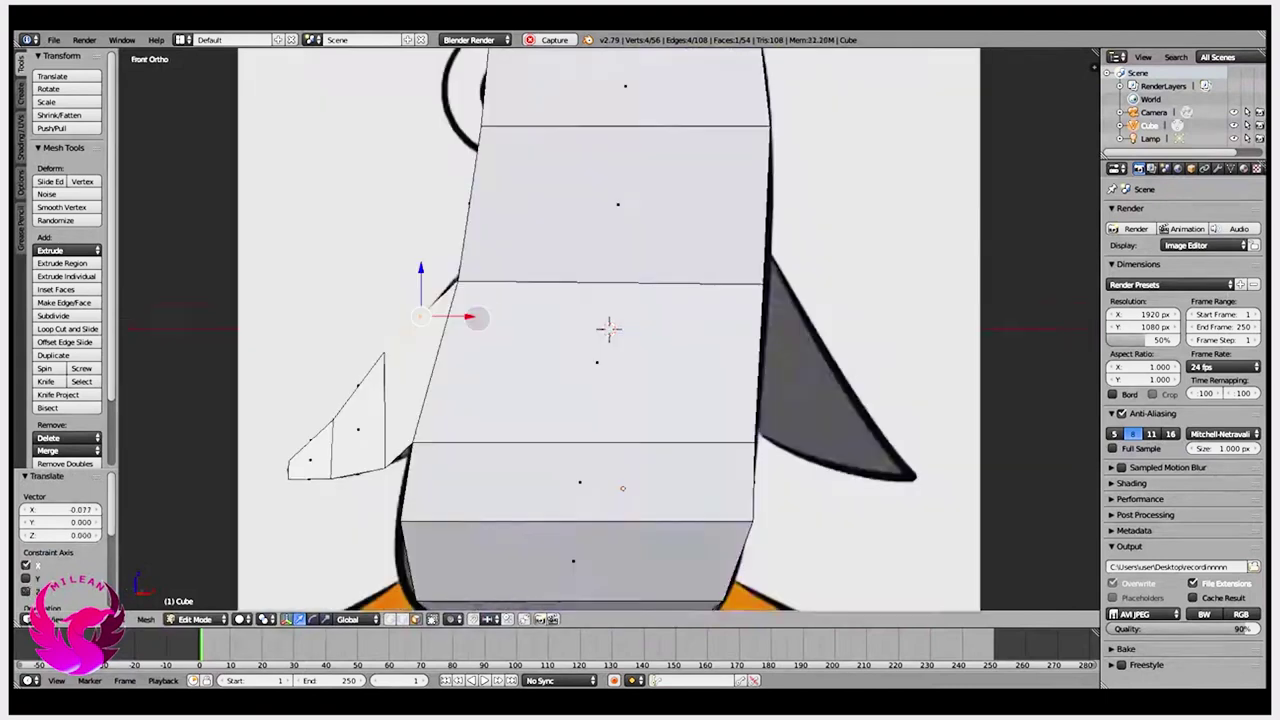
middle_drag(471, 314, 756, 364)
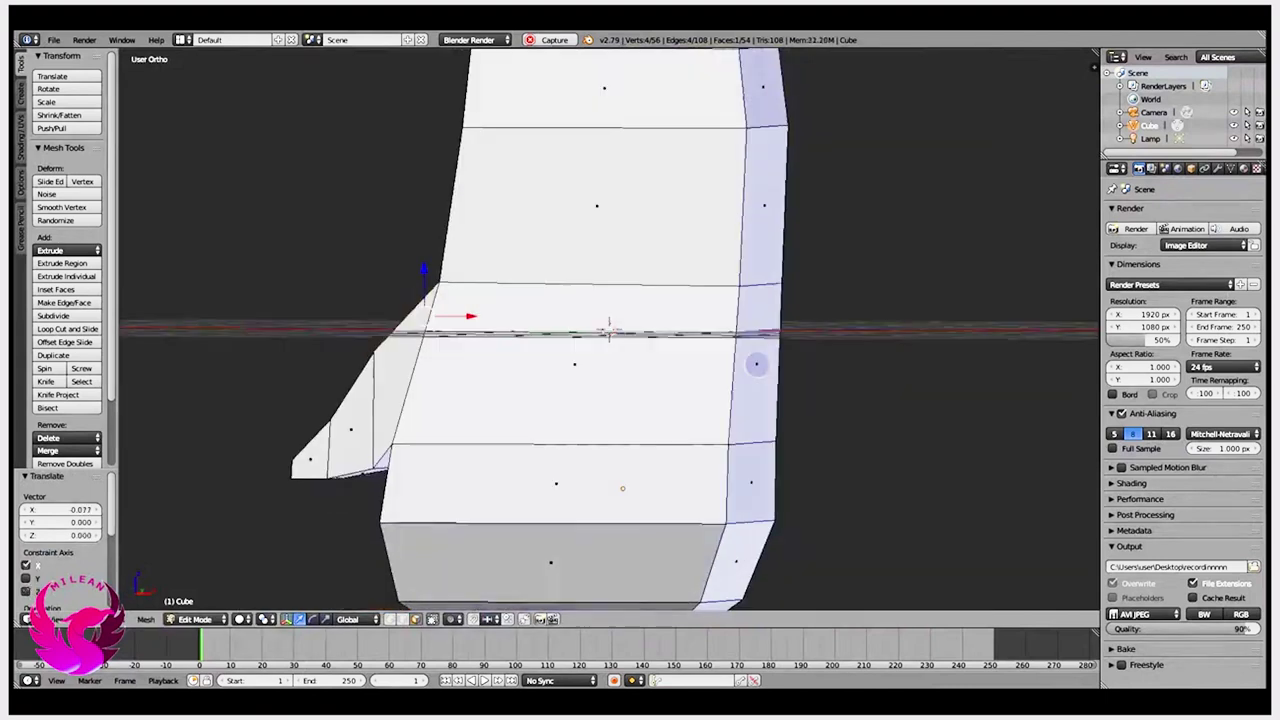
key(KP_1)
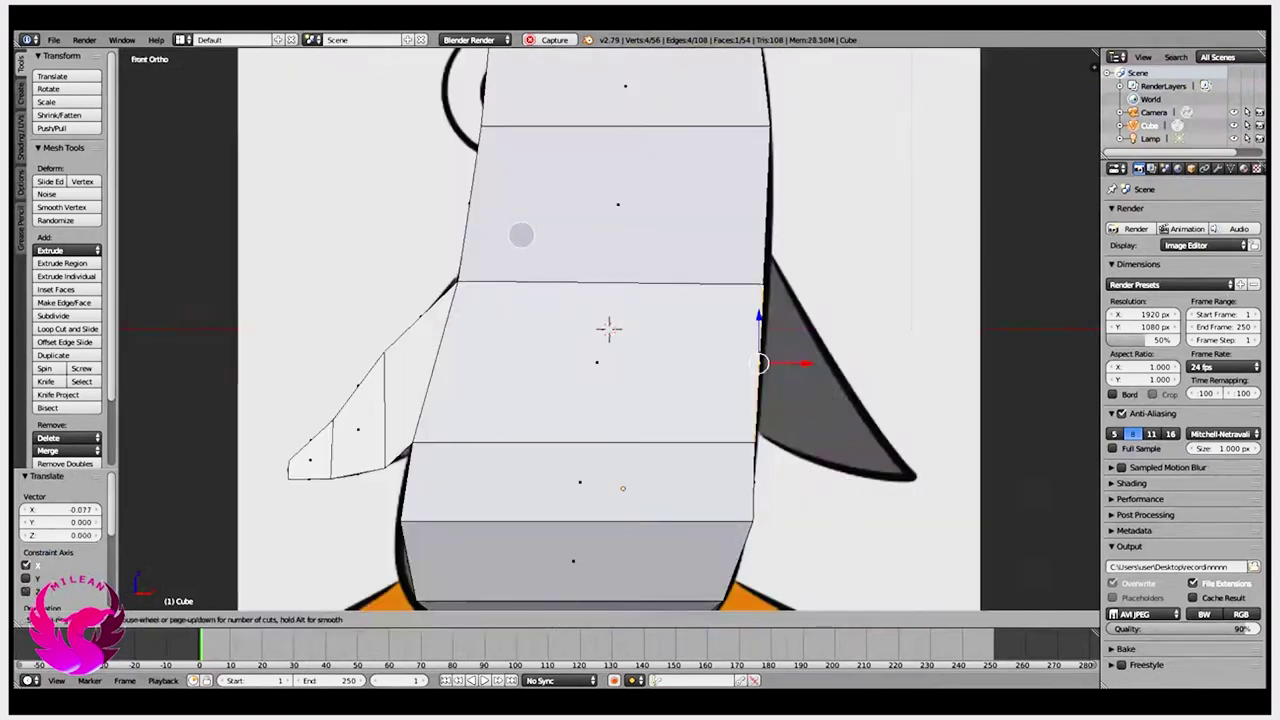
click(451, 226)
Step: Select two faces on the body's right side and extrude them outward as the right flipper
middle_drag(849, 523, 748, 415)
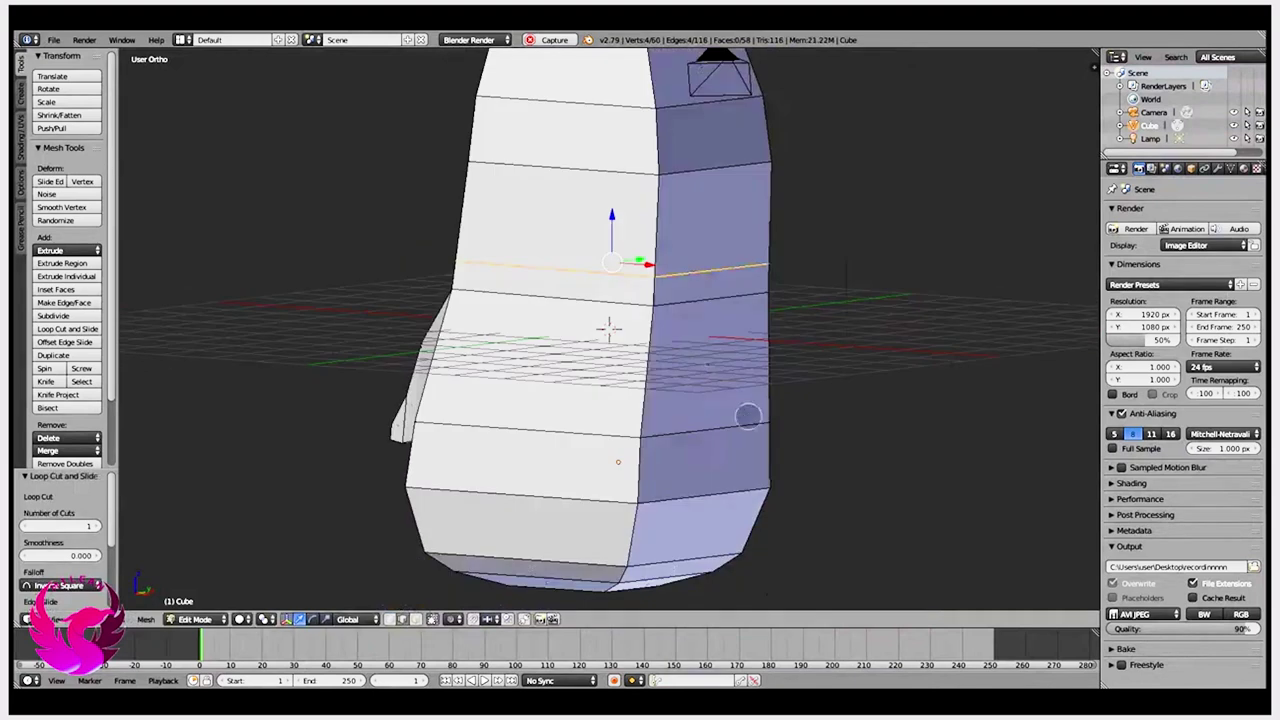
right_click(743, 300)
shift+right_click(740, 282)
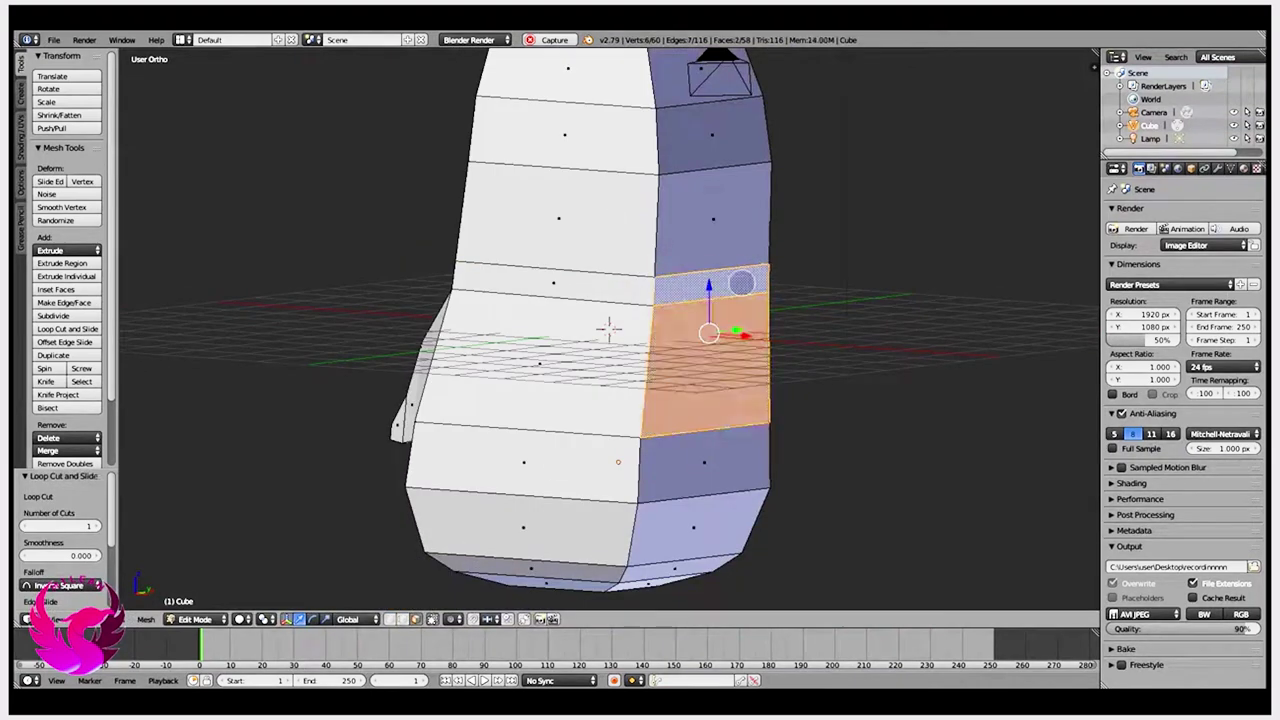
key(KP_1)
key(e)
key(r)
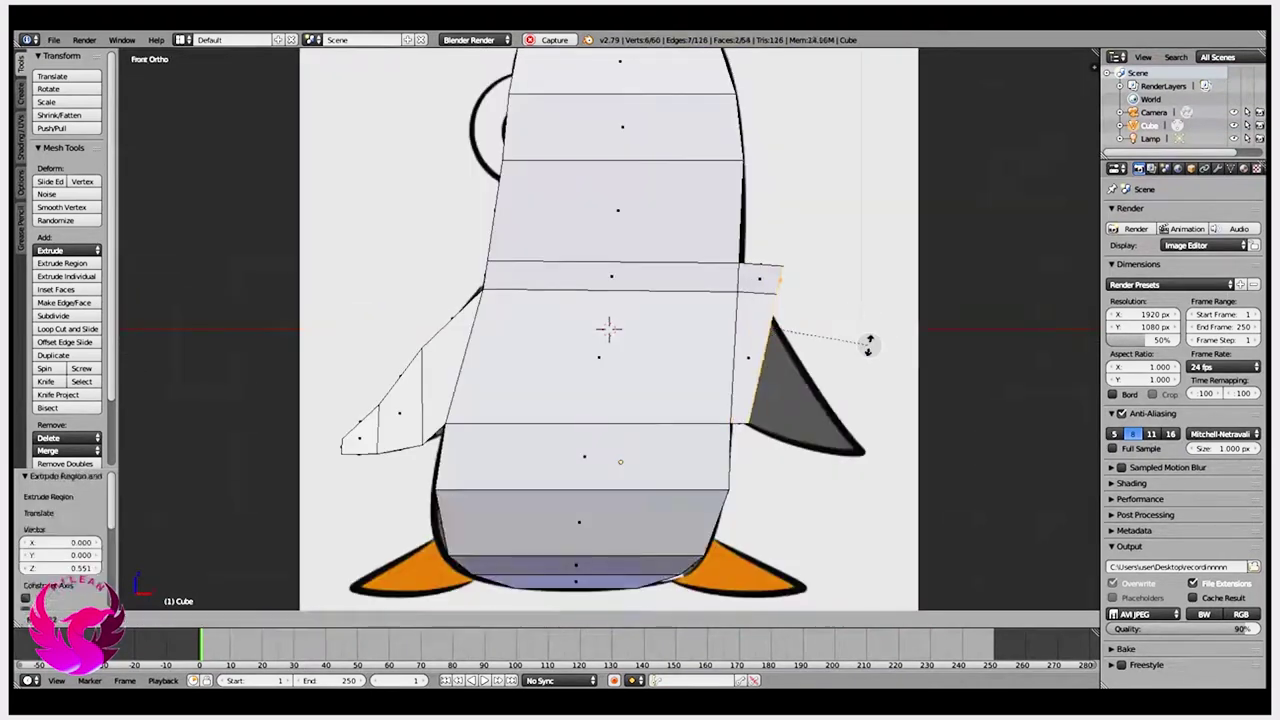
click(765, 283)
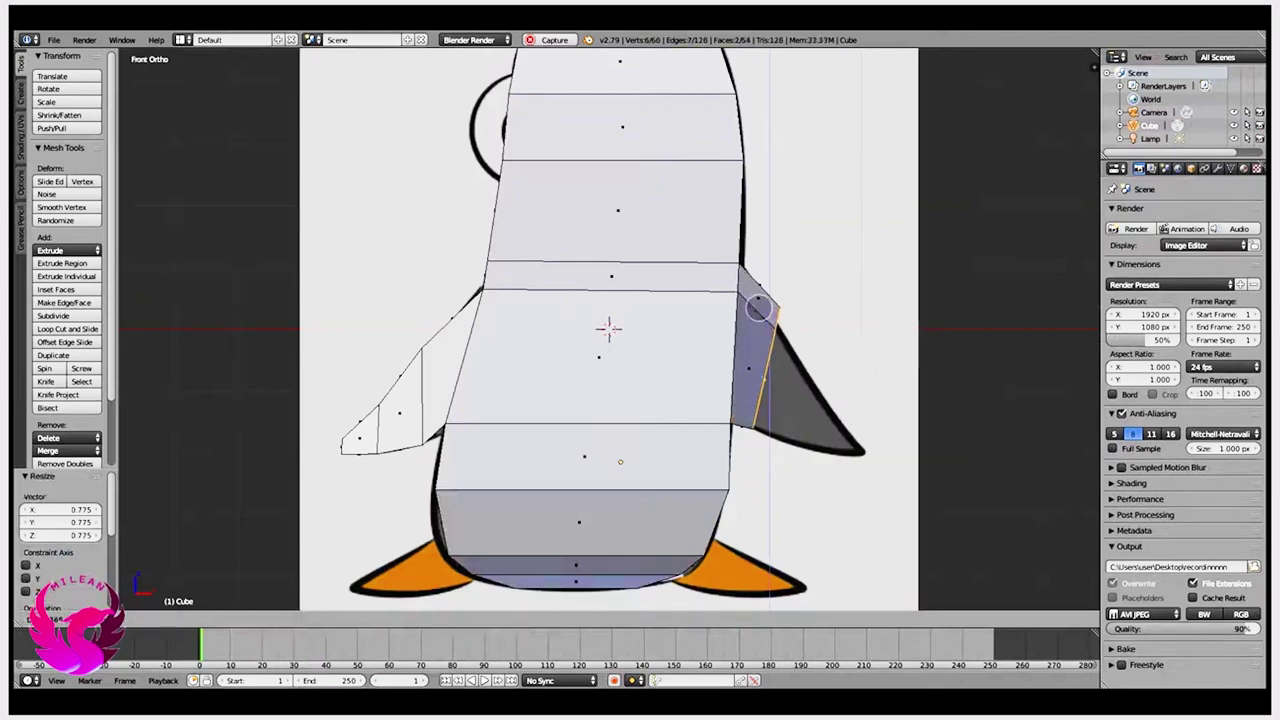
click(904, 333)
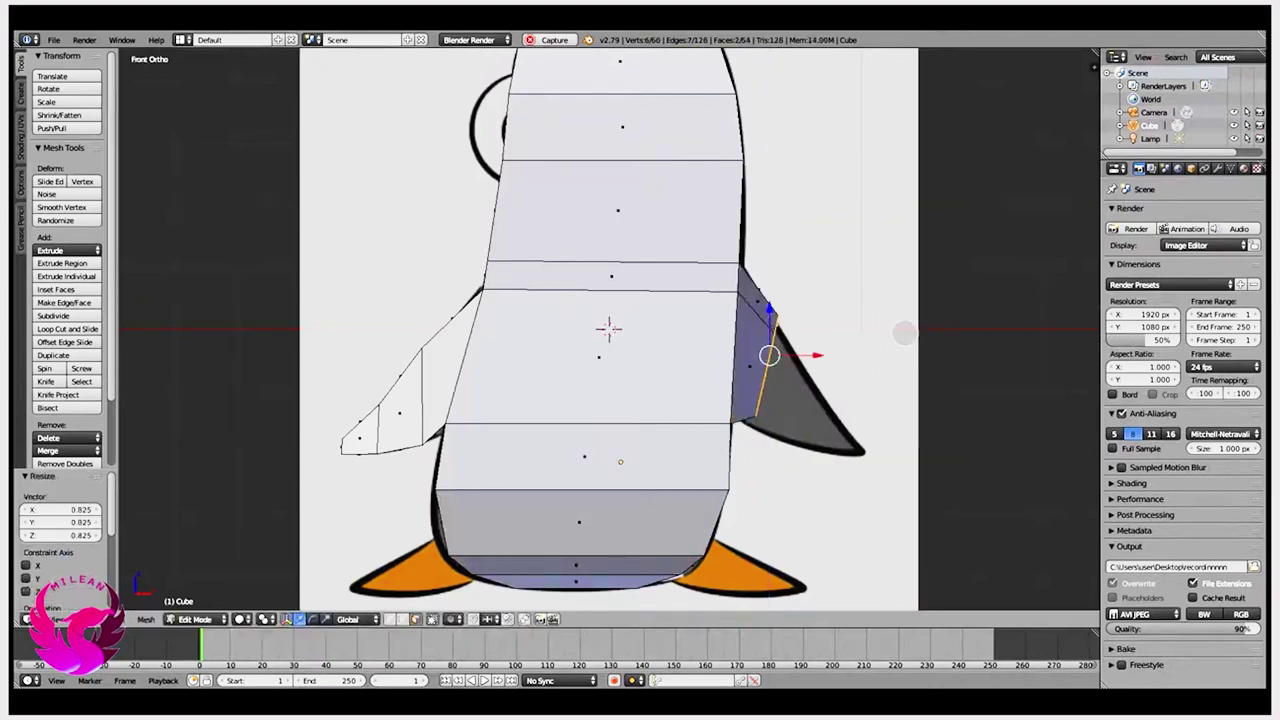
click(829, 378)
click(818, 350)
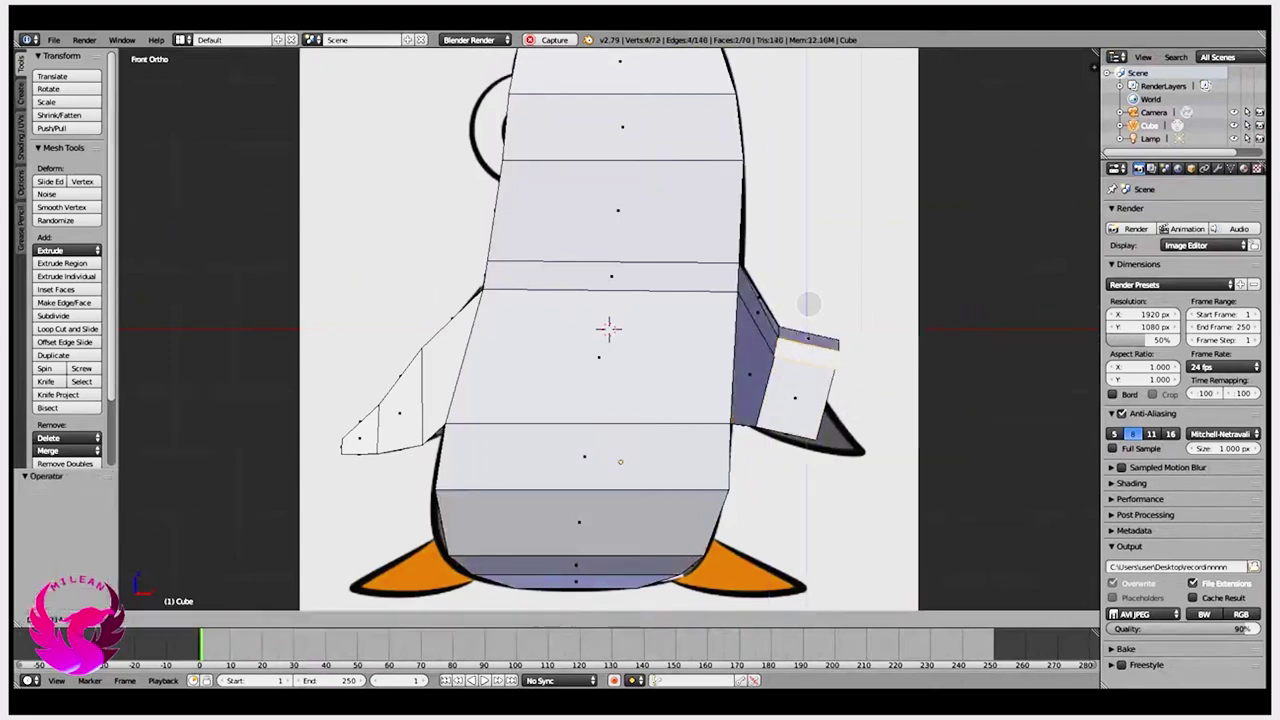
Step: Undo the misplaced extrusion, then re-extrude, taper and lower the wing faces
key(ctrl+z)
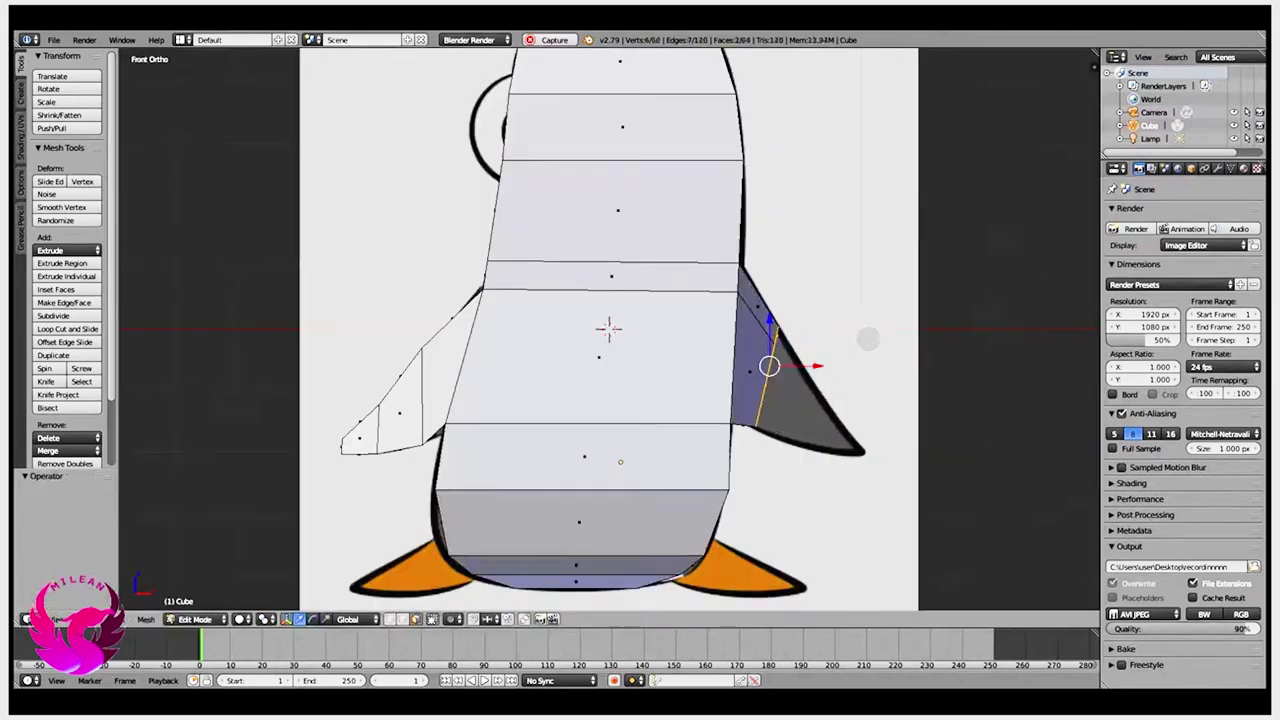
key(e)
key(s)
click(923, 346)
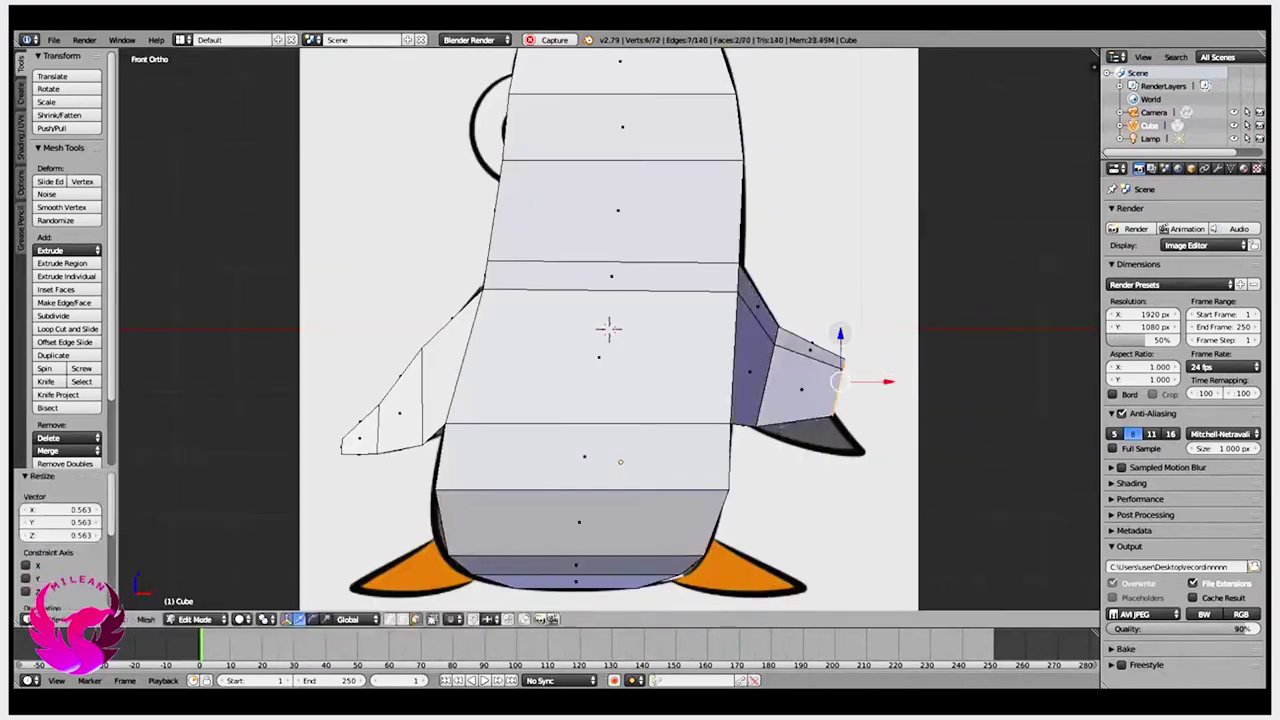
key(g)
key(z)
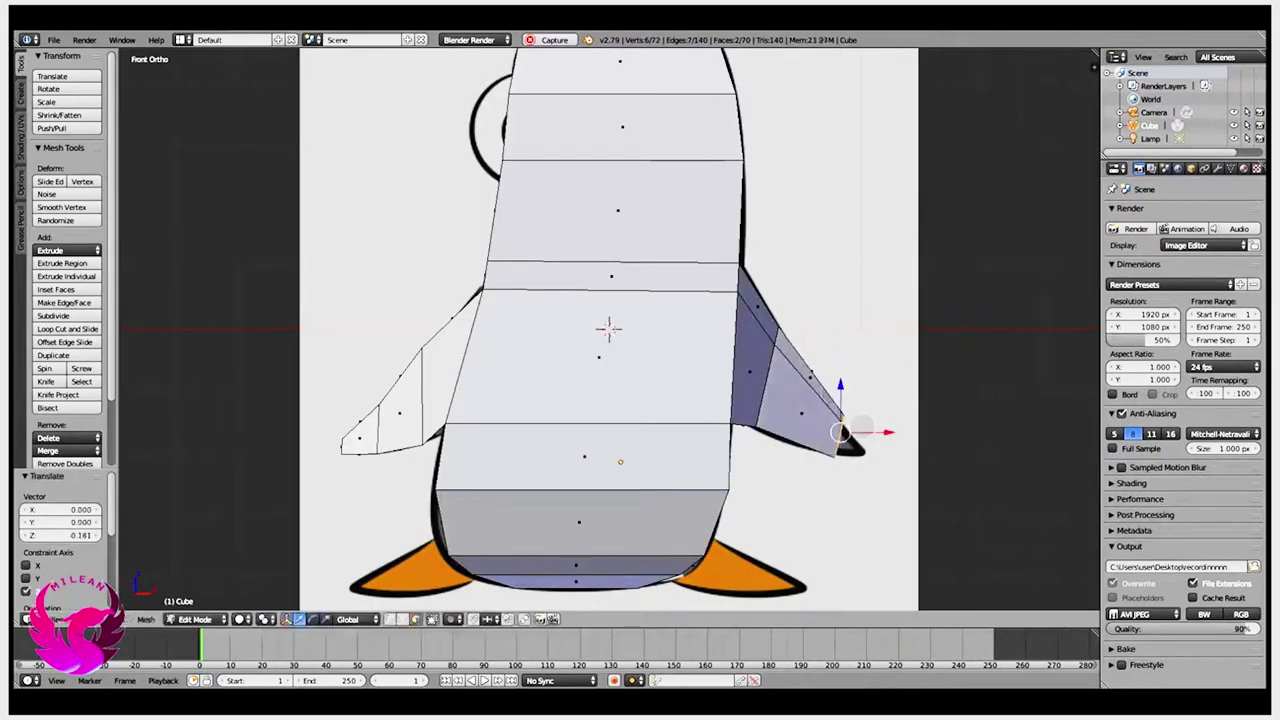
click(855, 427)
Step: Extrude a narrower wing tip, scale it down and lower it to match the reference
key(s)
key(e)
key(s)
click(862, 403)
key(g)
key(z)
click(798, 503)
key(s)
click(814, 486)
Step: Compare the mesh against the reference drawing in see-through mode, then return to solid display
scroll(814, 486, down, 3)
middle_drag(820, 334, 737, 346)
key(KP_1)
key(z)
scroll(685, 249, up, 2)
scroll(685, 249, up, 1)
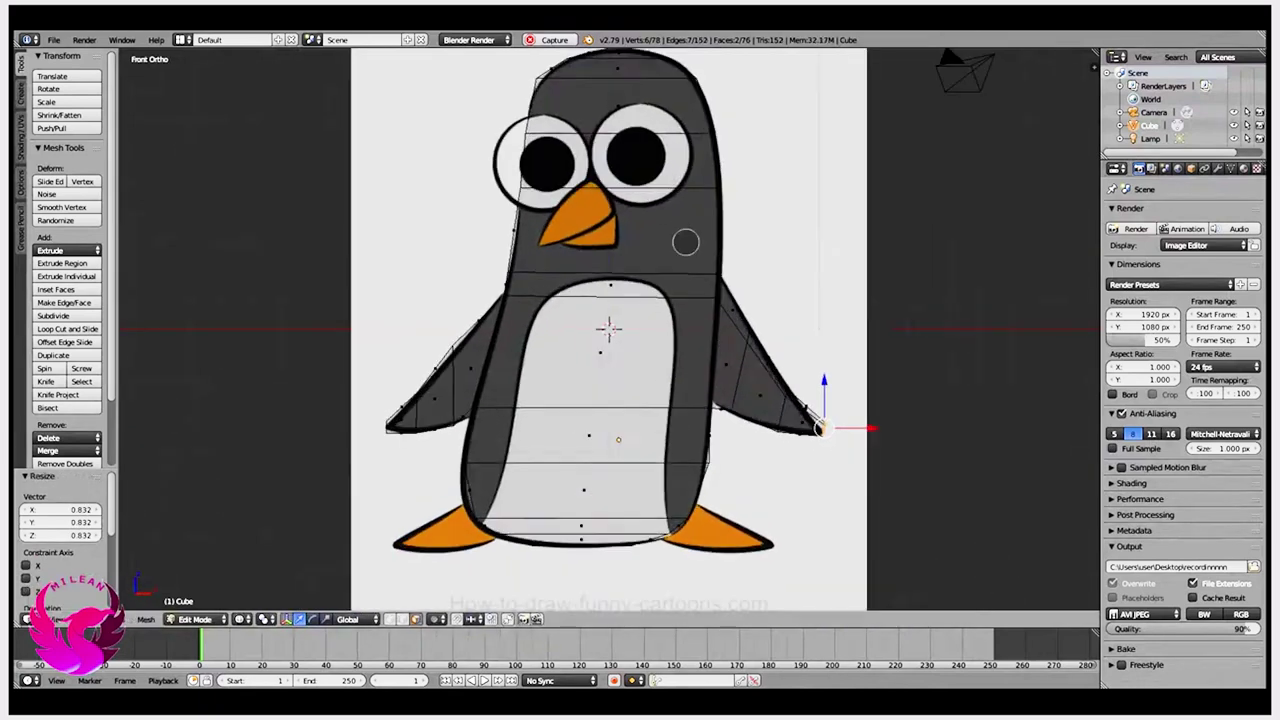
scroll(685, 249, up, 1)
scroll(685, 249, up, 1)
scroll(685, 249, down, 1)
scroll(686, 223, down, 1)
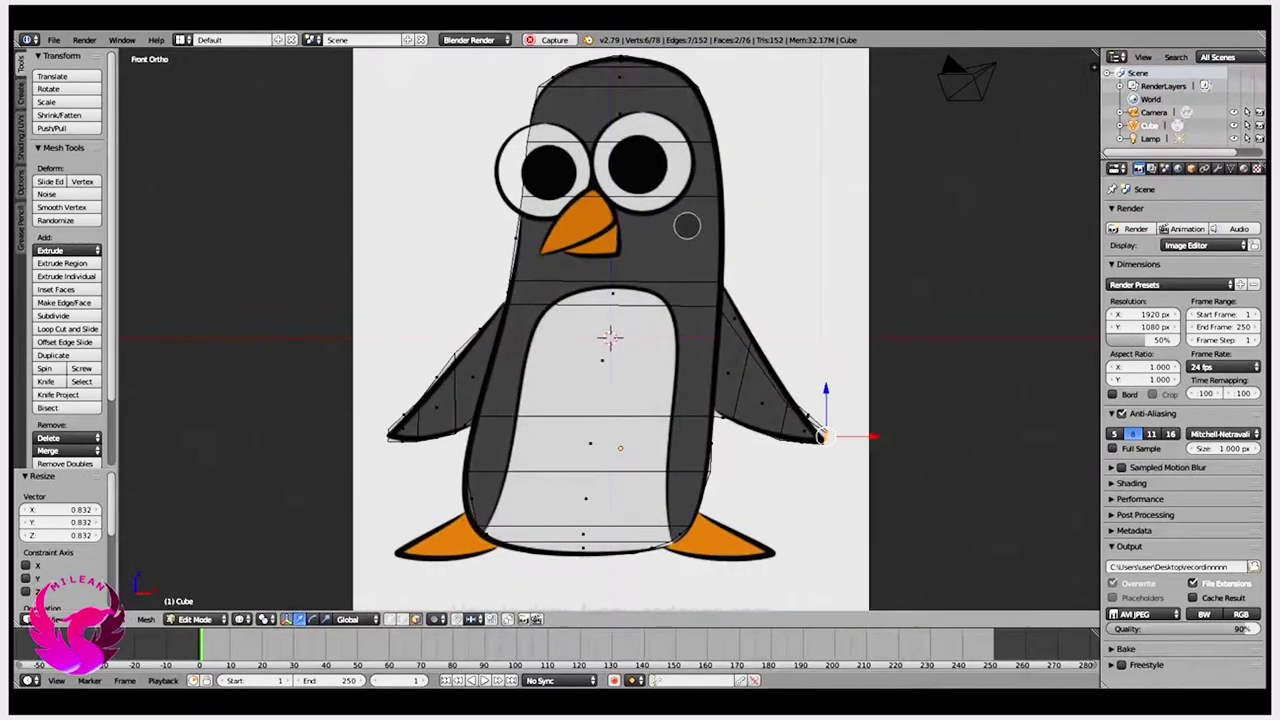
scroll(686, 223, down, 1)
mouse_move(631, 255)
middle_down()
mouse_move(709, 300)
mouse_move(894, 269)
middle_up()
key(z)
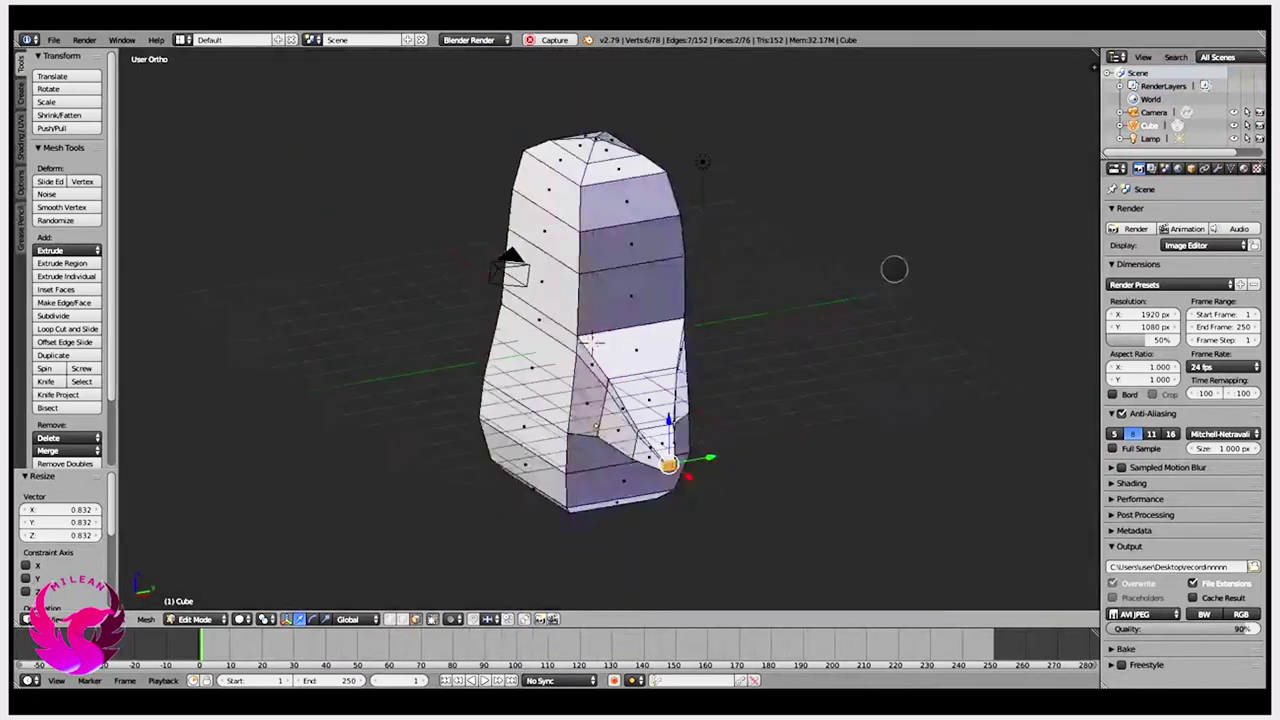
Step: Switch to Object Mode and remove the body's material slot
key(Tab)
click(1204, 168)
click(1243, 168)
click(1218, 168)
click(1243, 168)
click(1243, 227)
click(1218, 168)
mouse_move(700, 300)
middle_down()
mouse_move(780, 312)
mouse_move(780, 357)
middle_up()
scroll(680, 263, up, 2)
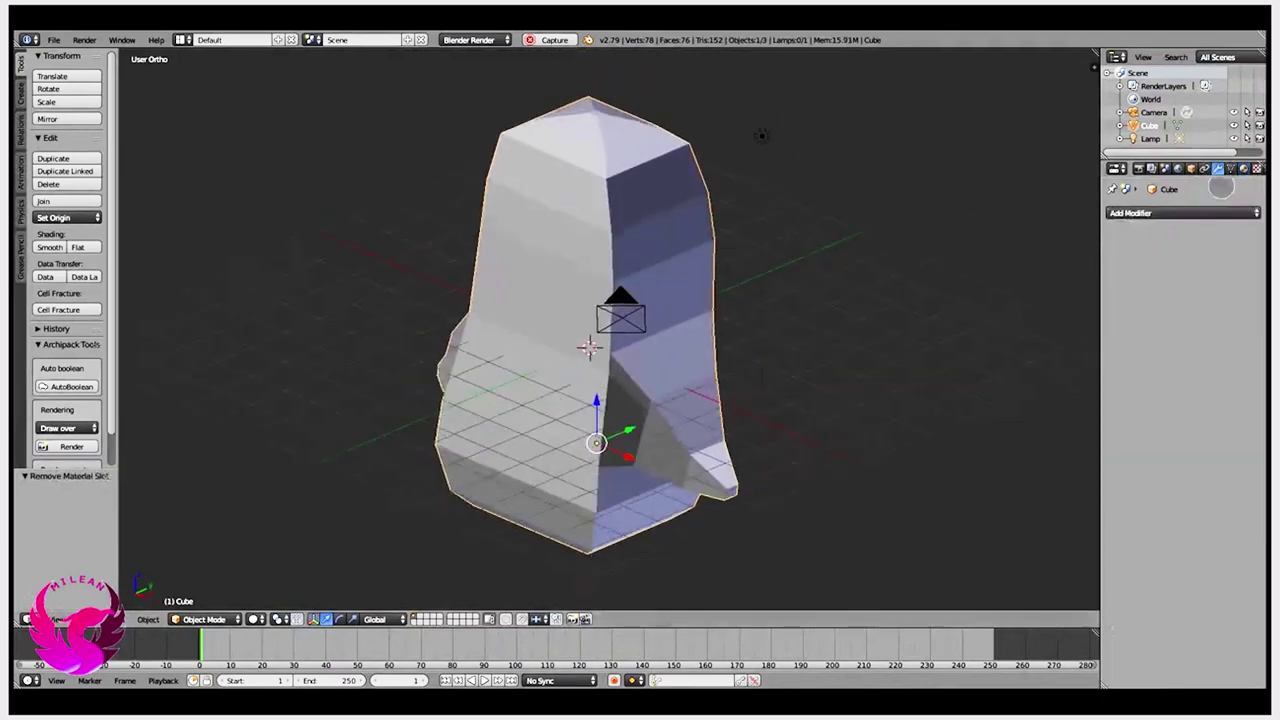
Step: Add a Subdivision Surface modifier (View 1, Render 2) to the penguin body
click(1187, 212)
click(1015, 431)
mouse_move(700, 380)
middle_down()
mouse_move(677, 425)
mouse_move(647, 430)
middle_up()
Step: Check the smoothed body against the reference in see-through mode, then return to Edit Mode
key(KP_1)
key(KP_1)
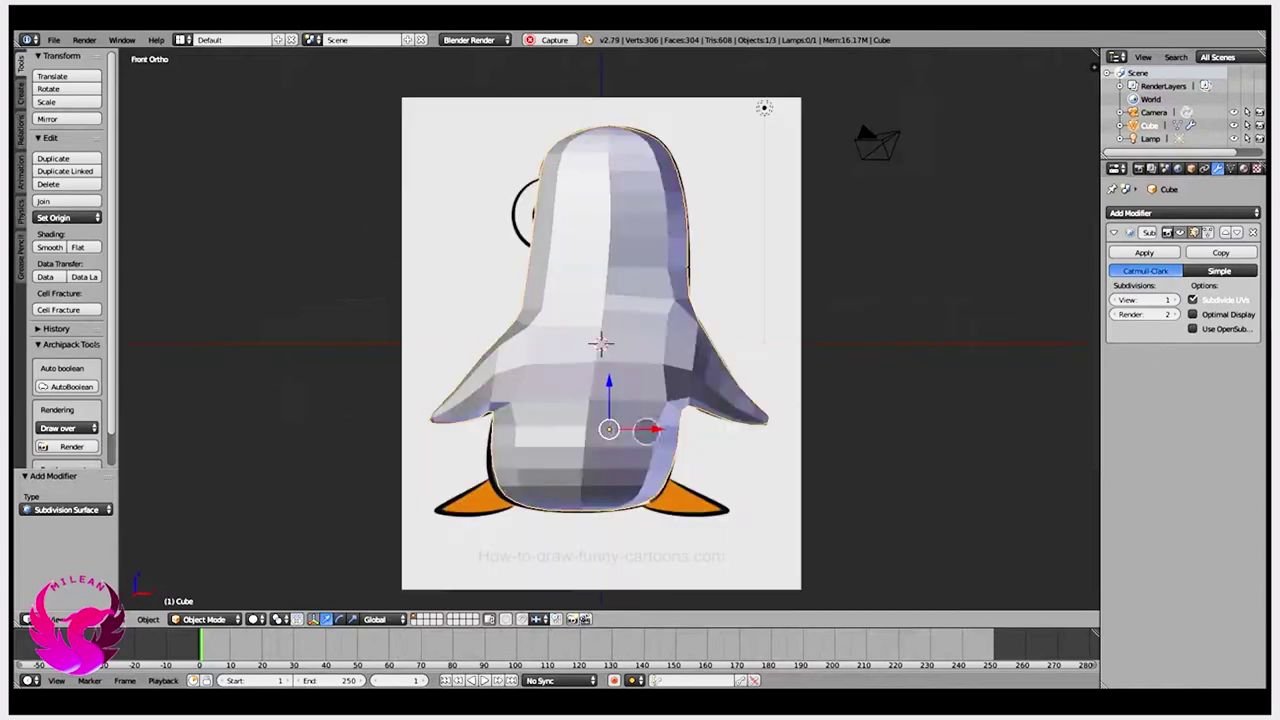
key(z)
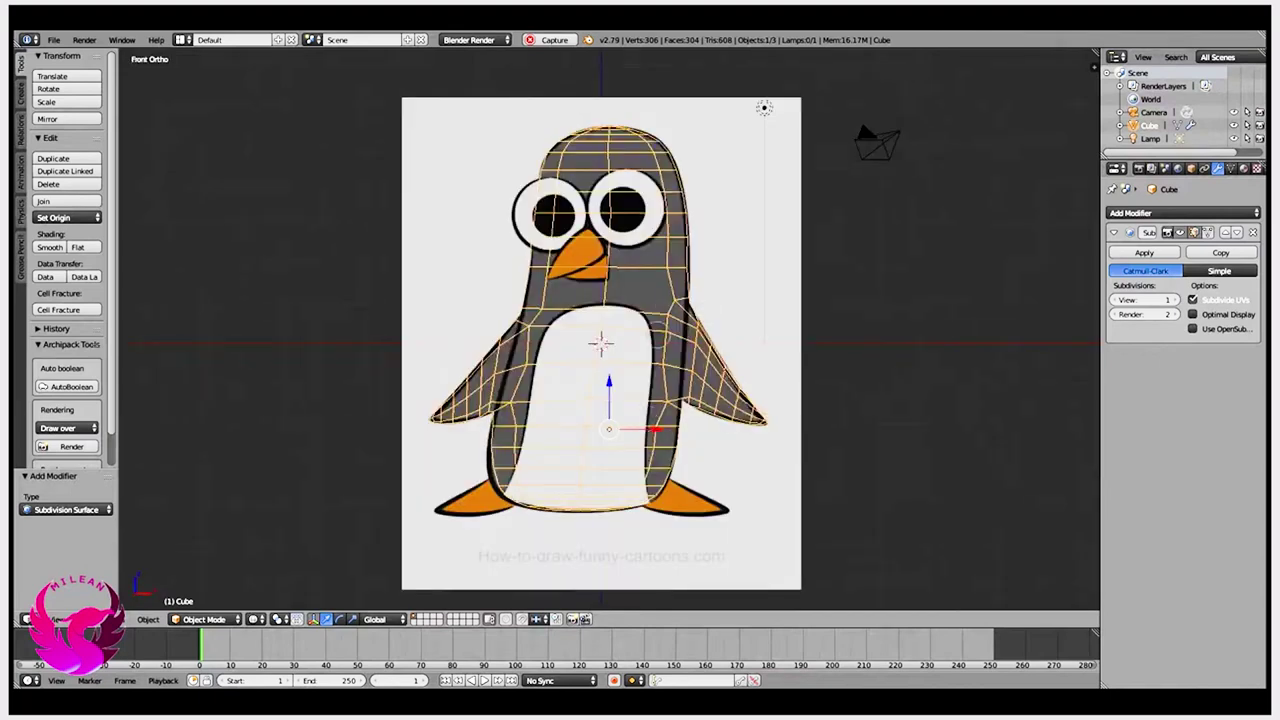
key(z)
key(Tab)
key(ctrl+r)
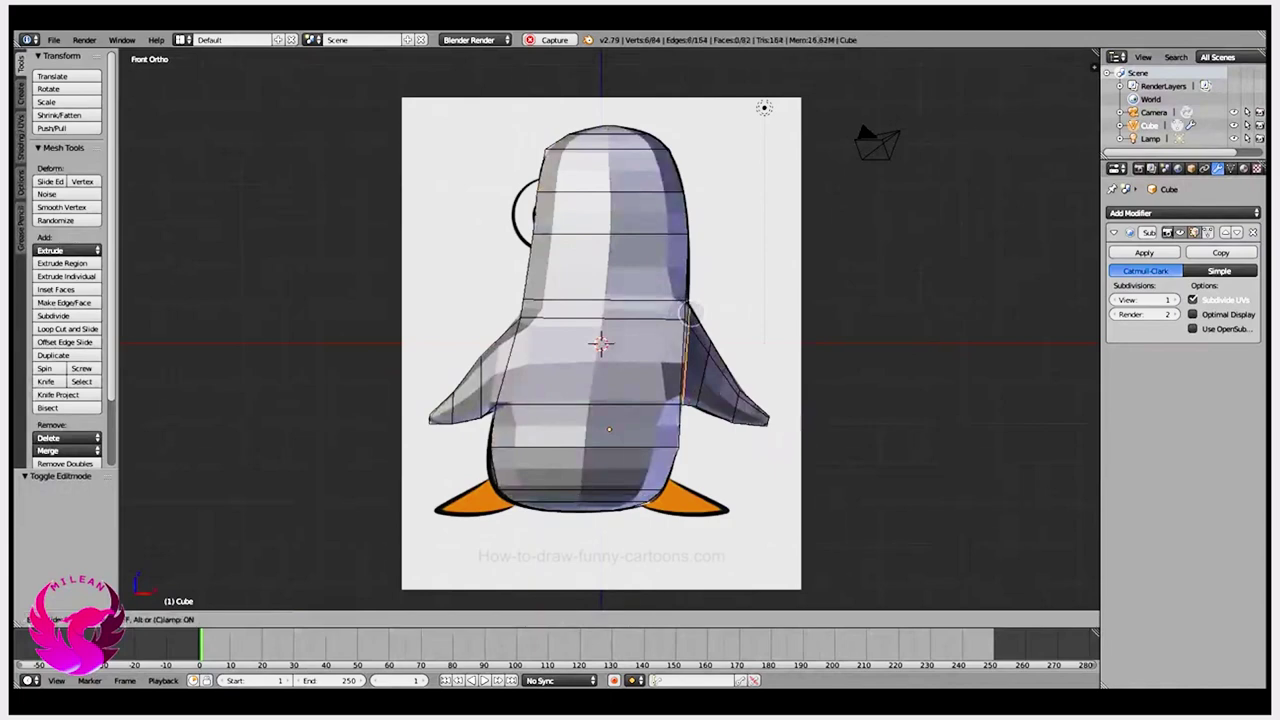
Step: Add a new loop cut across the left wing and inspect it from an angle
click(688, 313)
key(ctrl+r)
click(485, 335)
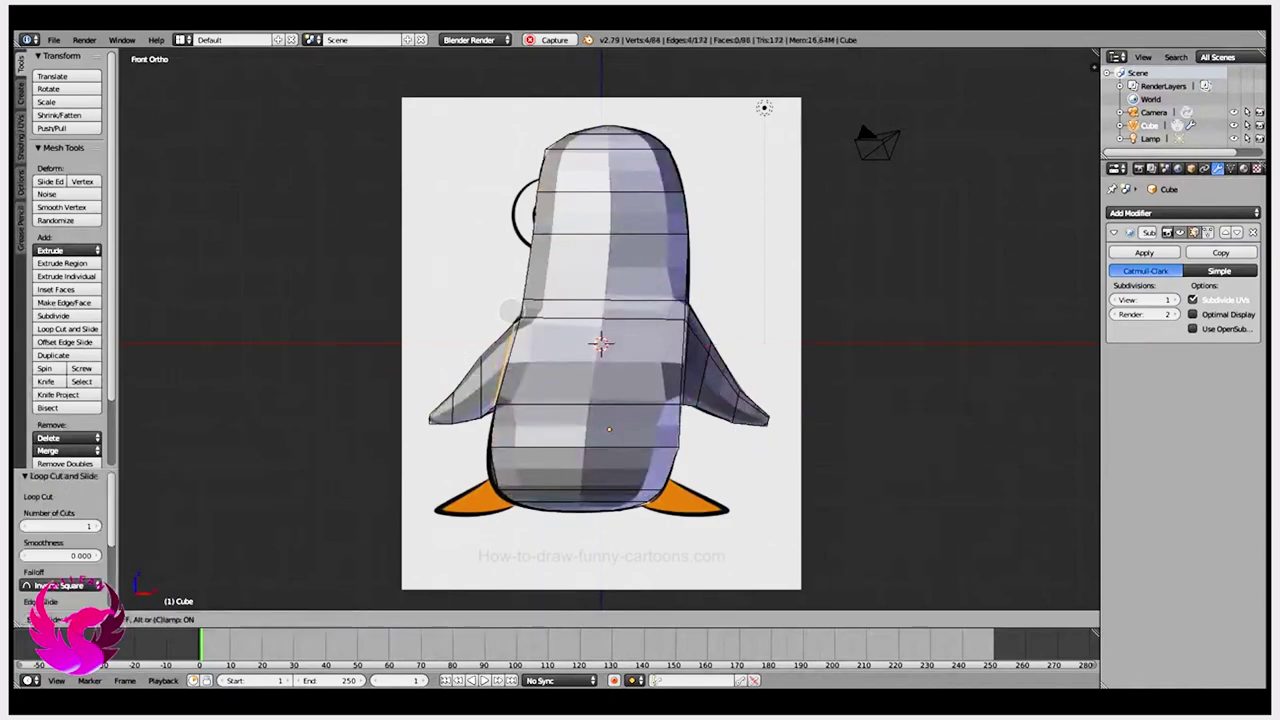
click(510, 310)
mouse_move(629, 394)
middle_down()
mouse_move(682, 358)
mouse_move(729, 434)
mouse_move(878, 414)
middle_up()
scroll(737, 417, up, 3)
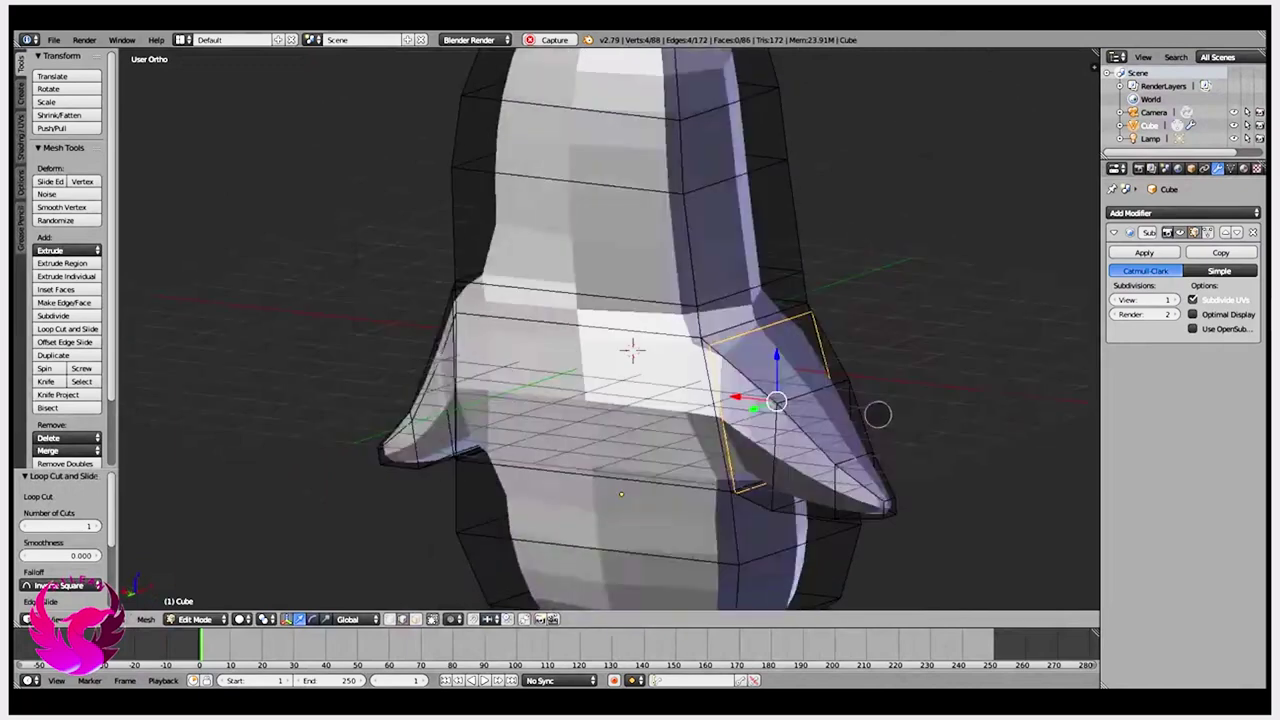
scroll(878, 414, down, 1)
mouse_move(762, 409)
middle_down()
mouse_move(655, 422)
mouse_move(760, 403)
mouse_move(750, 456)
middle_up()
Step: Preview the smoothing at level 2, then set viewport subdivisions to 0 and frame the selected face
key(Tab)
key(ctrl+2)
key(Tab)
mouse_move(594, 459)
middle_down()
mouse_move(691, 474)
mouse_move(766, 457)
middle_up()
key(Tab)
key(KP_Decimal)
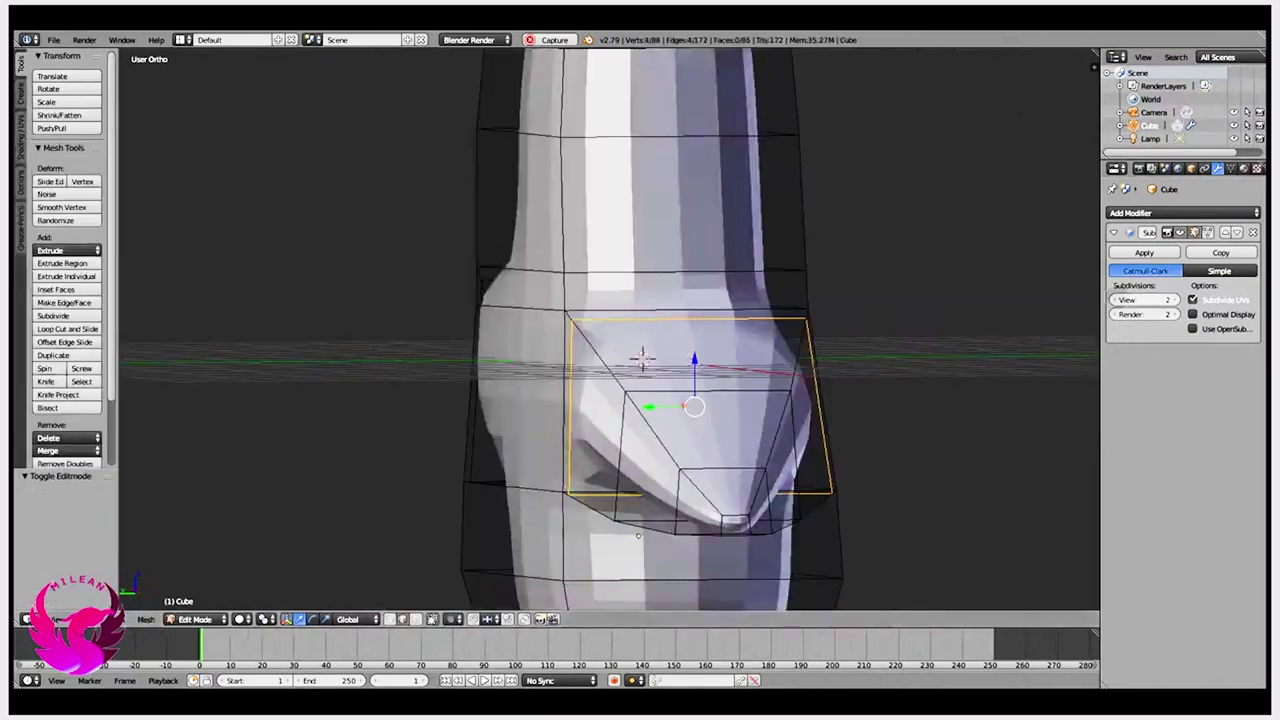
key(ctrl+0)
scroll(700, 450, up, 1)
scroll(562, 539, up, 2)
Step: Shrink the selected face slightly and nudge a wing edge along Y
key(s)
click(566, 534)
mouse_move(566, 534)
middle_down()
mouse_move(509, 520)
mouse_move(634, 560)
mouse_move(694, 514)
middle_up()
right_click(712, 443)
mouse_move(712, 443)
middle_down()
mouse_move(597, 537)
mouse_move(629, 494)
middle_up()
drag(614, 457, 592, 465)
mouse_move(610, 400)
middle_down()
mouse_move(640, 380)
mouse_move(580, 390)
mouse_move(700, 300)
middle_up()
scroll(610, 400, down, 4)
Step: Add an edge loop around the penguin body at flipper height
key(ctrl+r)
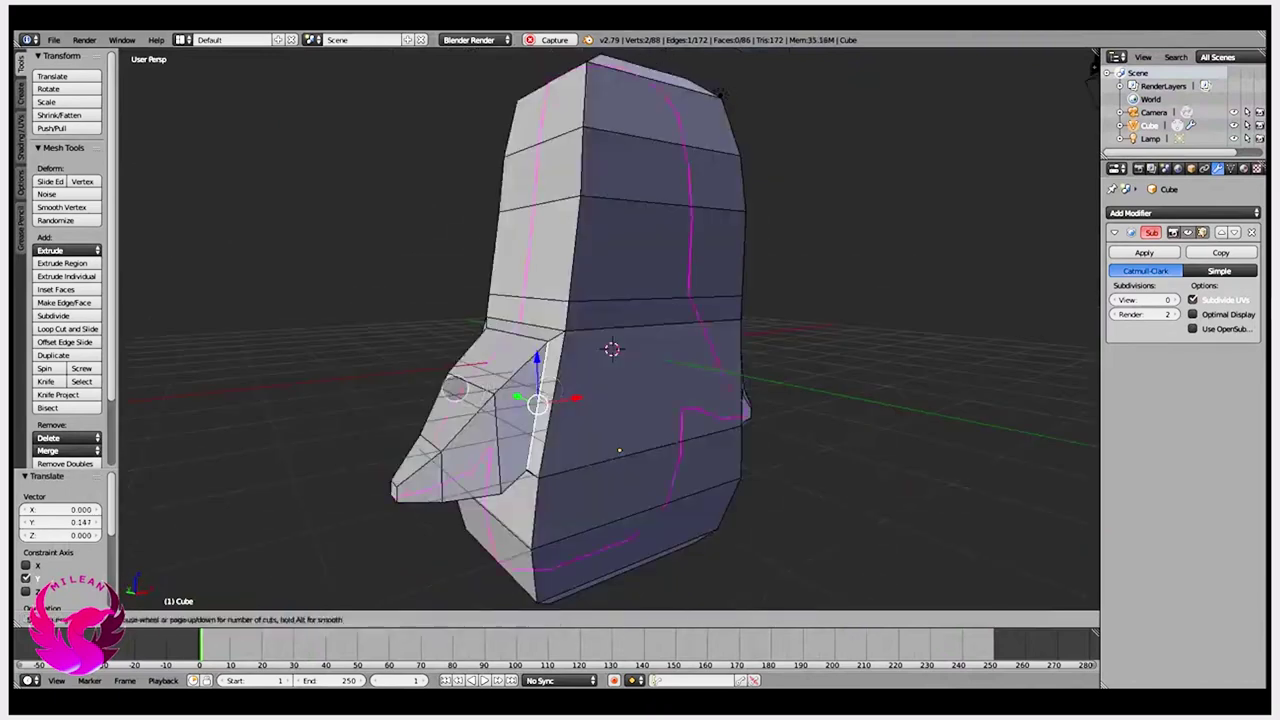
click(688, 250)
scroll(612, 349, up, 3)
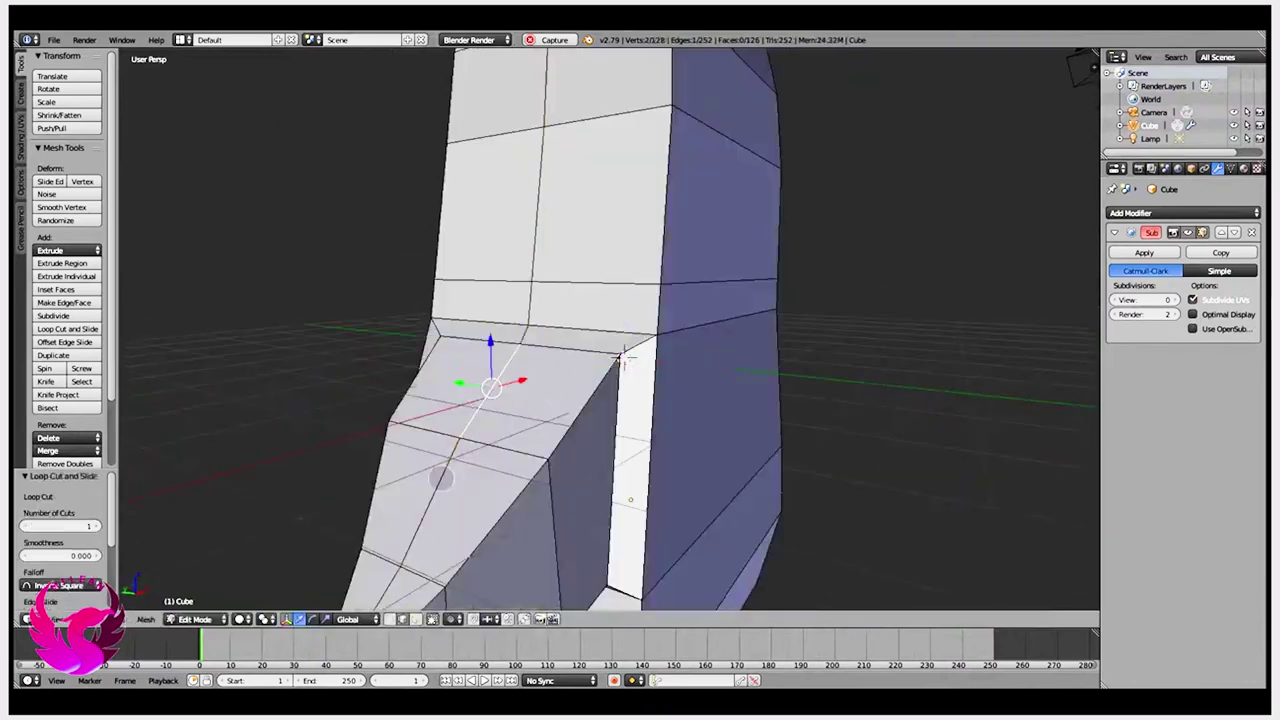
scroll(622, 358, down, 4)
key(KP_4)
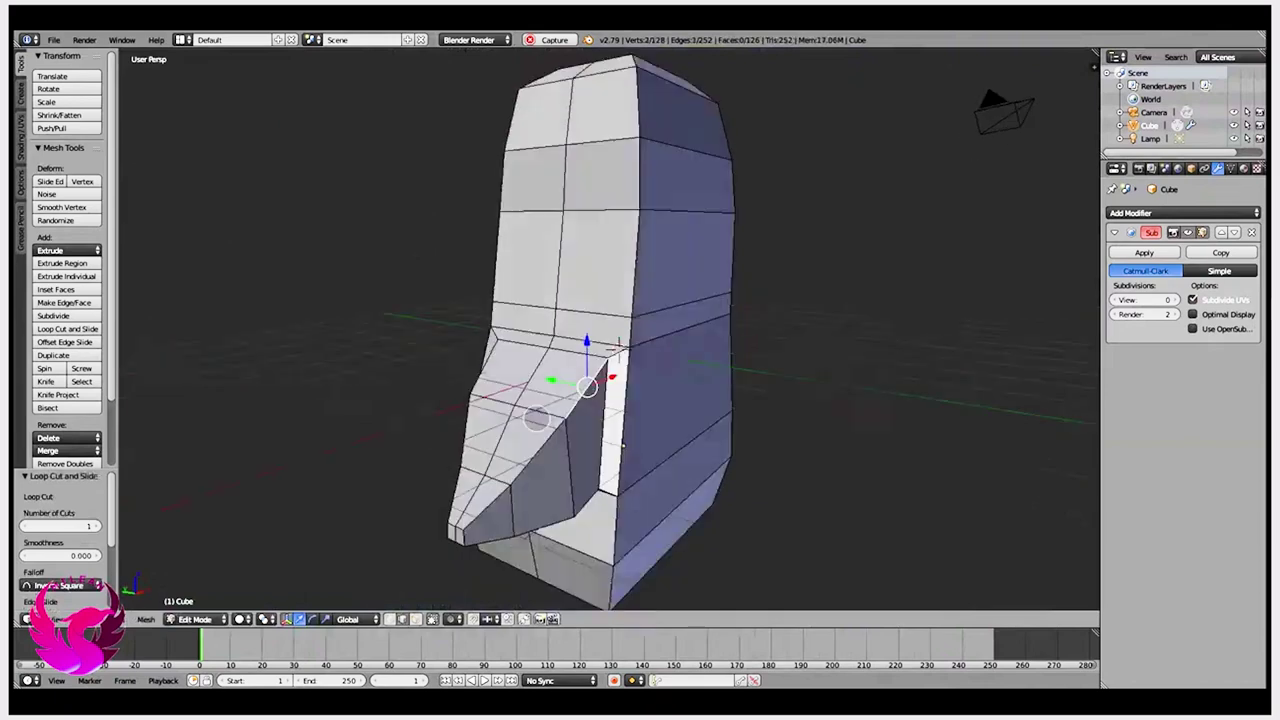
key(KP_4)
middle_drag(600, 400, 722, 367)
Step: Lower the flipper faces along Z and shift a flipper edge along Y
key(g)
key(z)
click(634, 392)
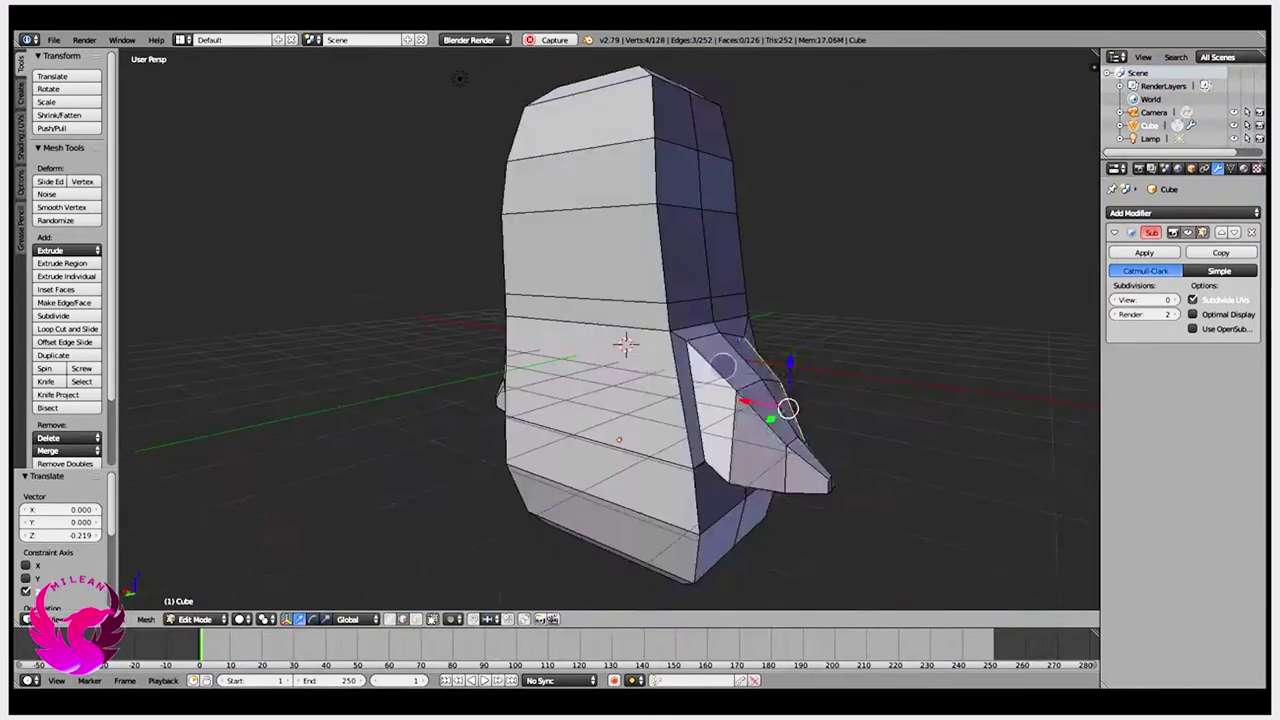
mouse_move(459, 78)
middle_down()
mouse_move(766, 232)
mouse_move(748, 99)
middle_up()
key(g)
key(y)
click(766, 232)
Step: Raise the selected edge slightly along Z
mouse_move(537, 439)
middle_down()
mouse_move(449, 457)
mouse_move(651, 429)
mouse_move(697, 449)
mouse_move(717, 438)
mouse_move(674, 372)
middle_up()
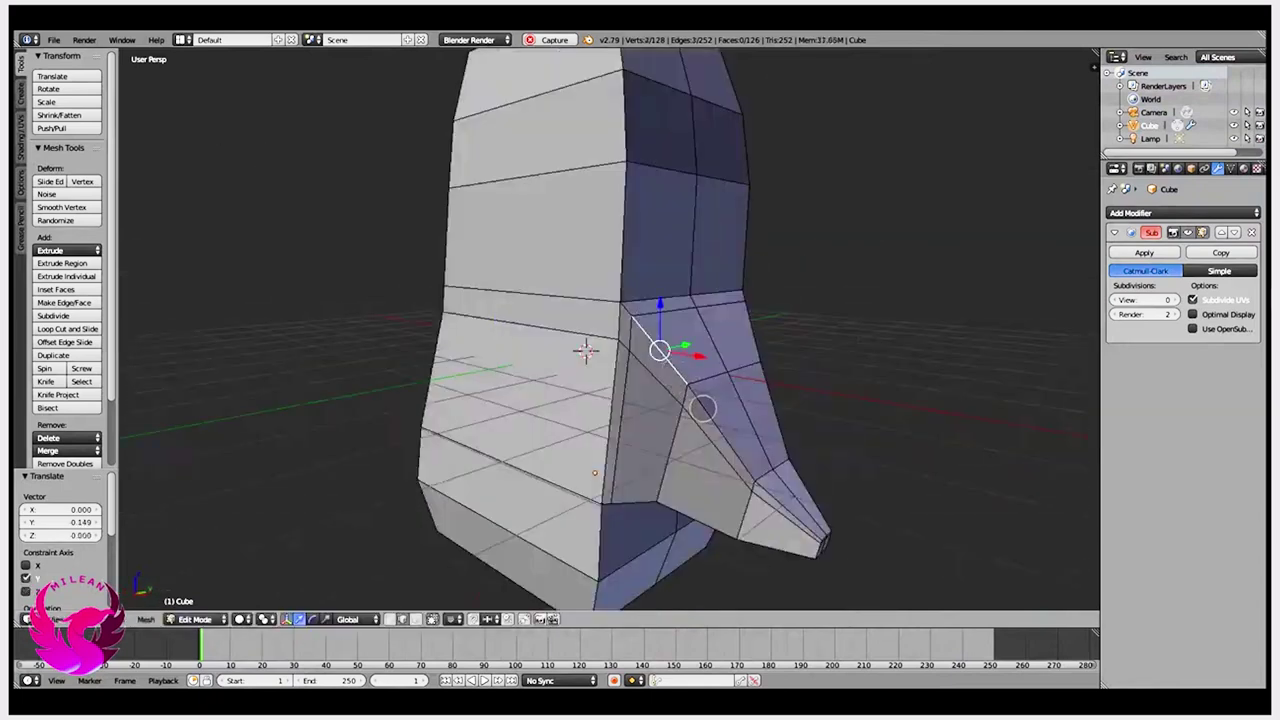
middle_drag(763, 490, 685, 484)
key(g)
key(z)
click(558, 418)
Step: Shift the flipper vertices along Y and inspect the unsmoothed mesh from the front
middle_drag(558, 418, 535, 421)
mouse_move(594, 350)
middle_down()
mouse_move(640, 410)
mouse_move(678, 374)
middle_up()
key(g)
key(y)
click(592, 351)
key(ctrl+0)
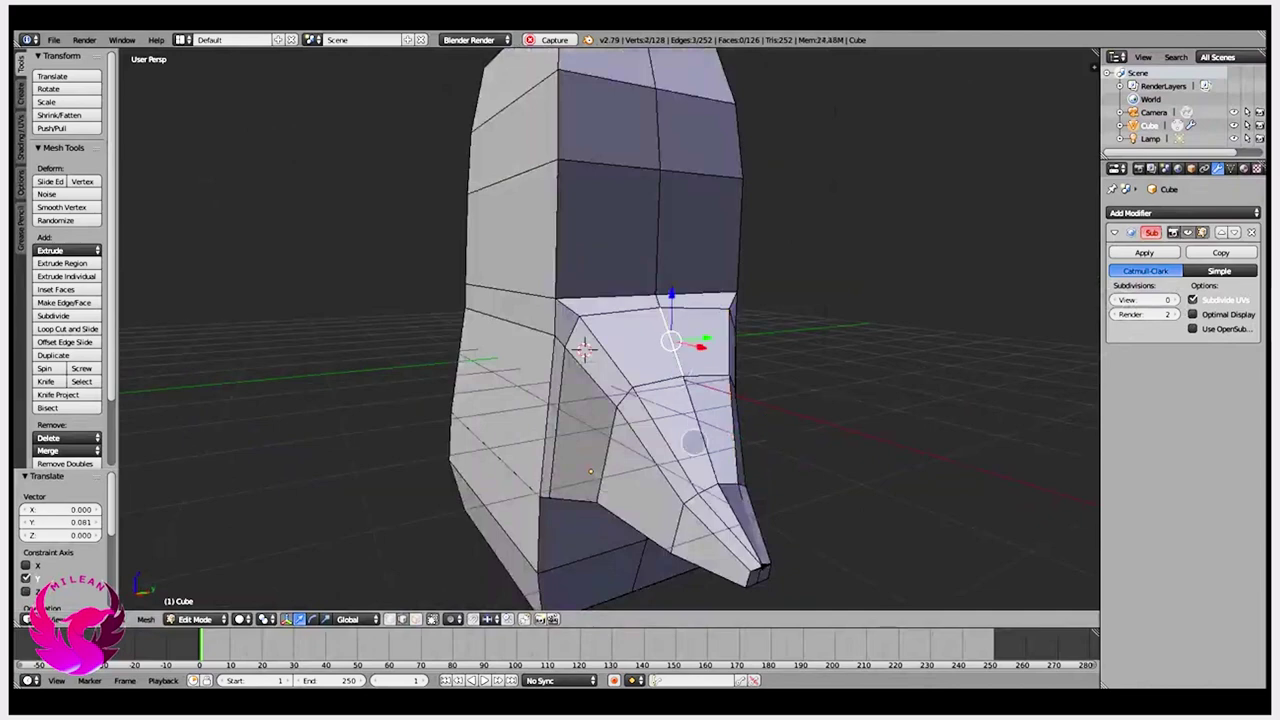
mouse_move(730, 510)
middle_down()
mouse_move(751, 403)
mouse_move(678, 345)
mouse_move(557, 360)
mouse_move(470, 393)
middle_up()
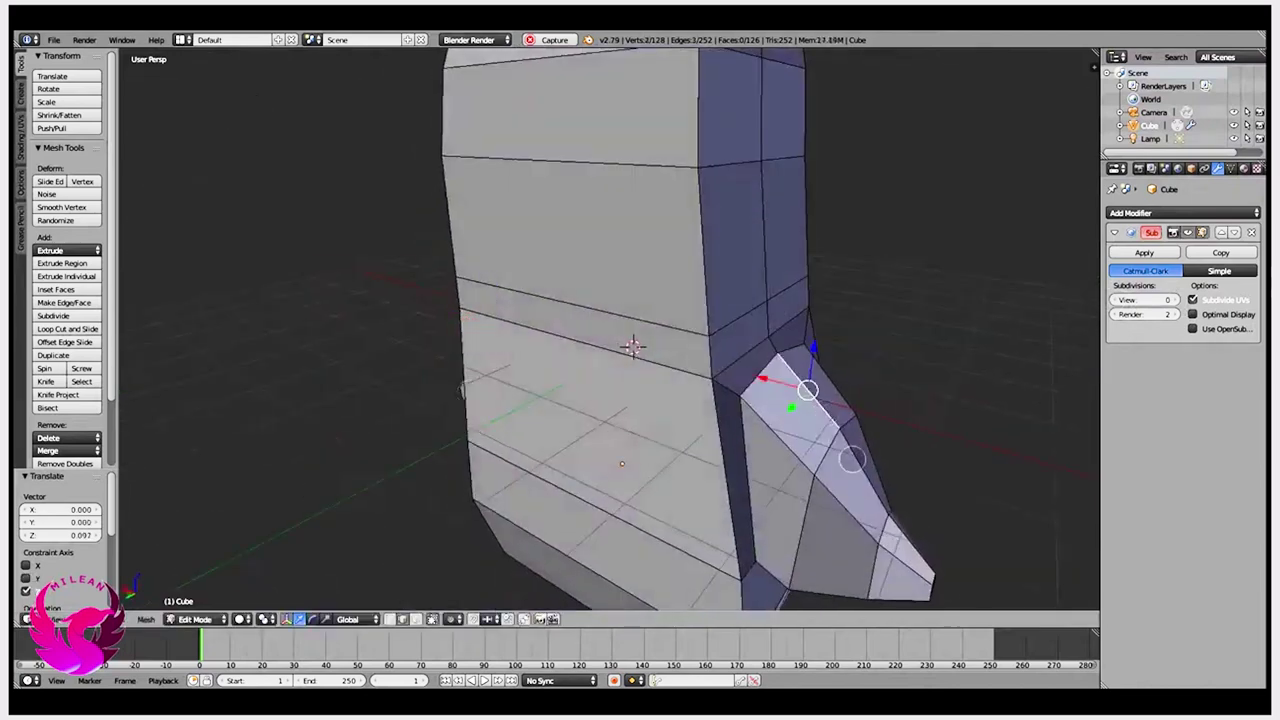
mouse_move(905, 531)
middle_down()
mouse_move(857, 423)
mouse_move(674, 400)
mouse_move(850, 490)
mouse_move(909, 474)
middle_up()
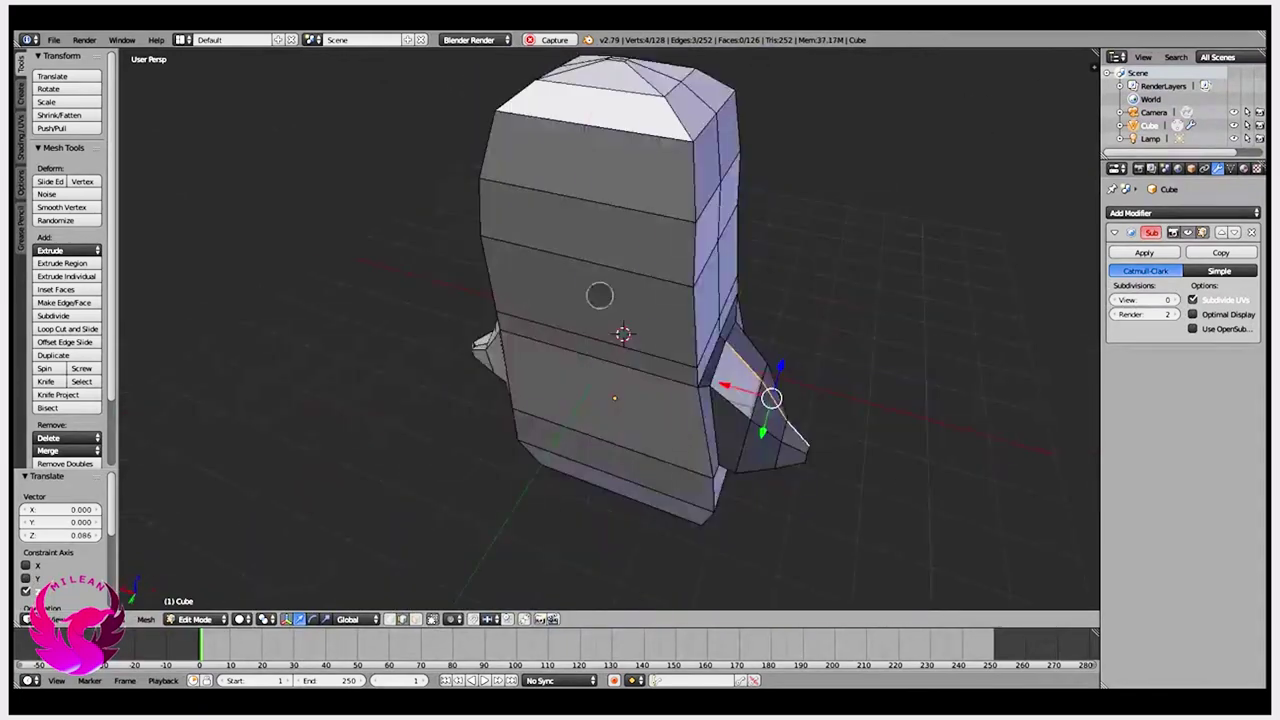
Step: Cut a vertical edge loop down the body's centre, undoing its scaling
key(ctrl+r)
click(563, 263)
key(s)
click(560, 423)
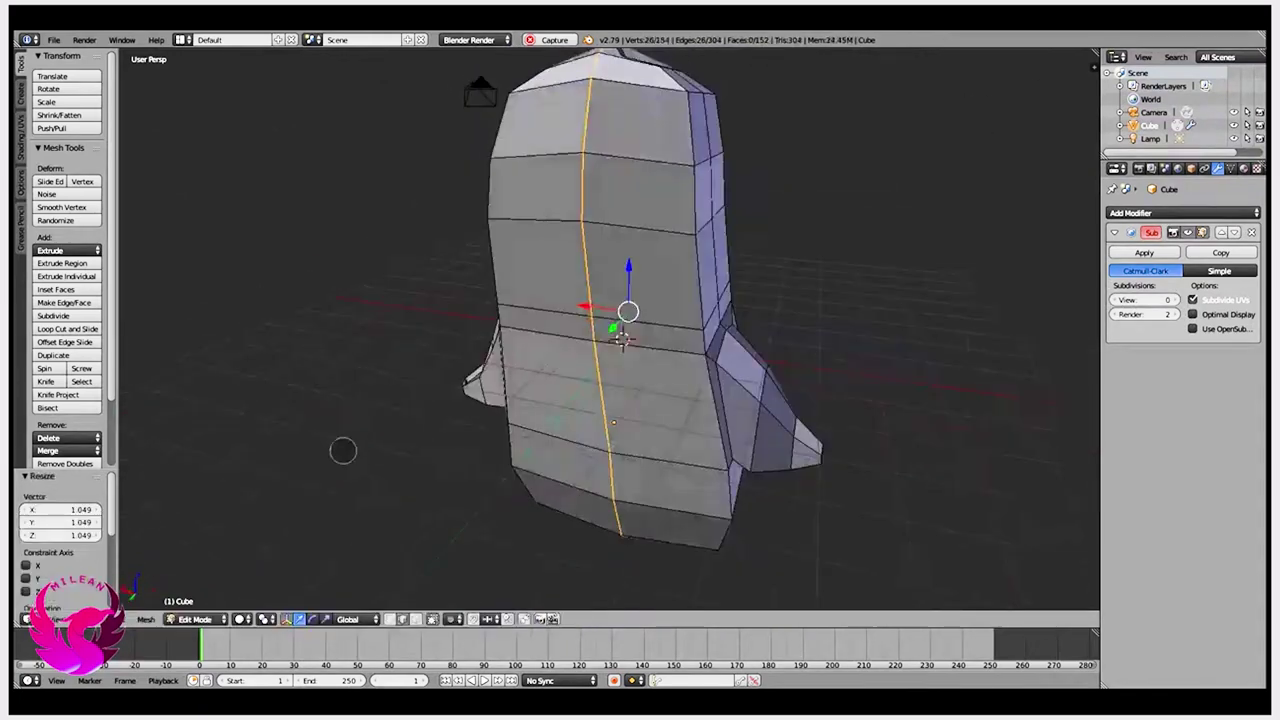
key(ctrl+z)
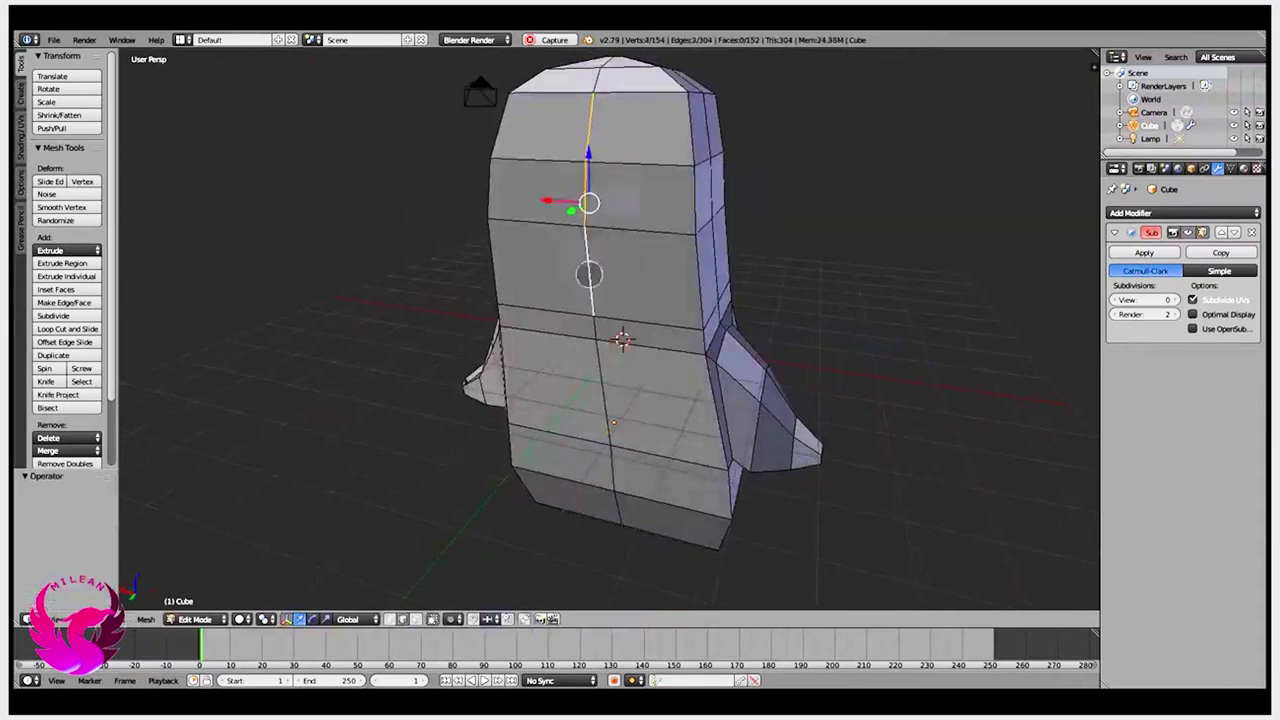
Step: Shift the lower body edge along Y
middle_drag(611, 470, 514, 307)
key(g)
key(y)
click(560, 343)
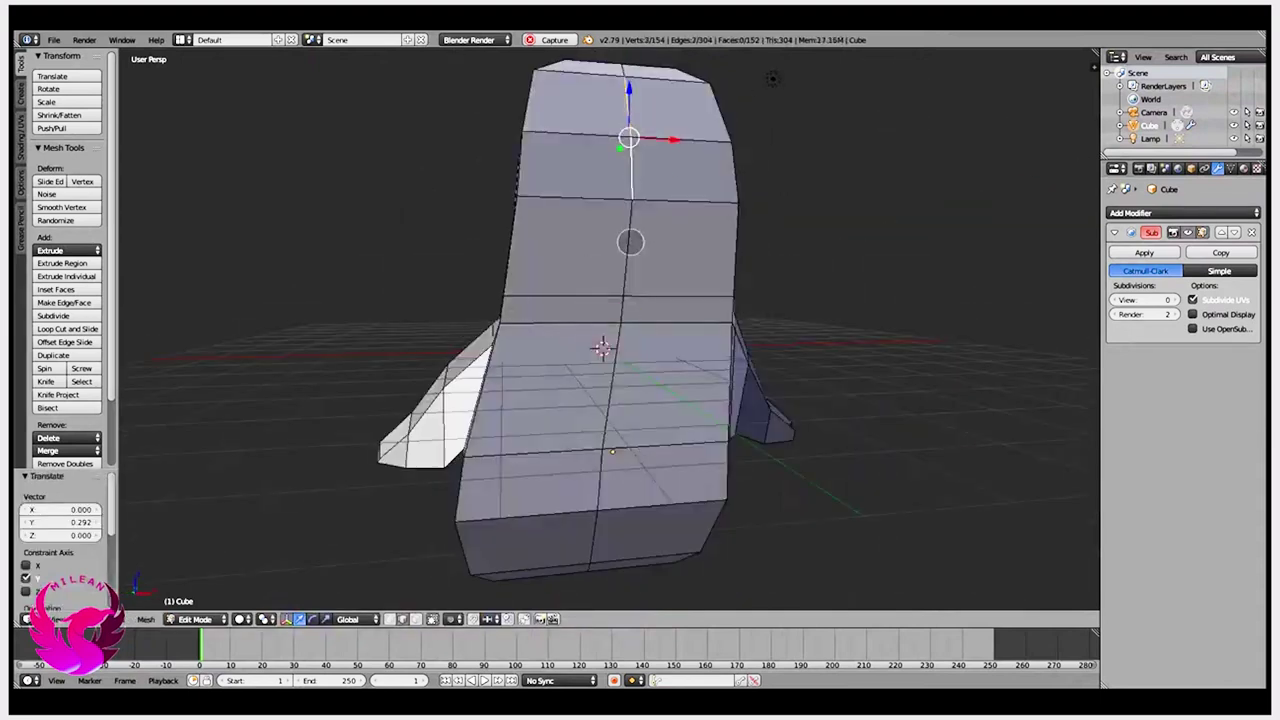
Step: Move a vertical body edge loop along Y and check the front orthographic profile
alt+right_click(612, 416)
mouse_move(603, 500)
middle_down()
mouse_move(666, 434)
mouse_move(689, 352)
mouse_move(437, 304)
mouse_move(466, 343)
mouse_move(451, 314)
middle_up()
key(g)
key(y)
click(694, 354)
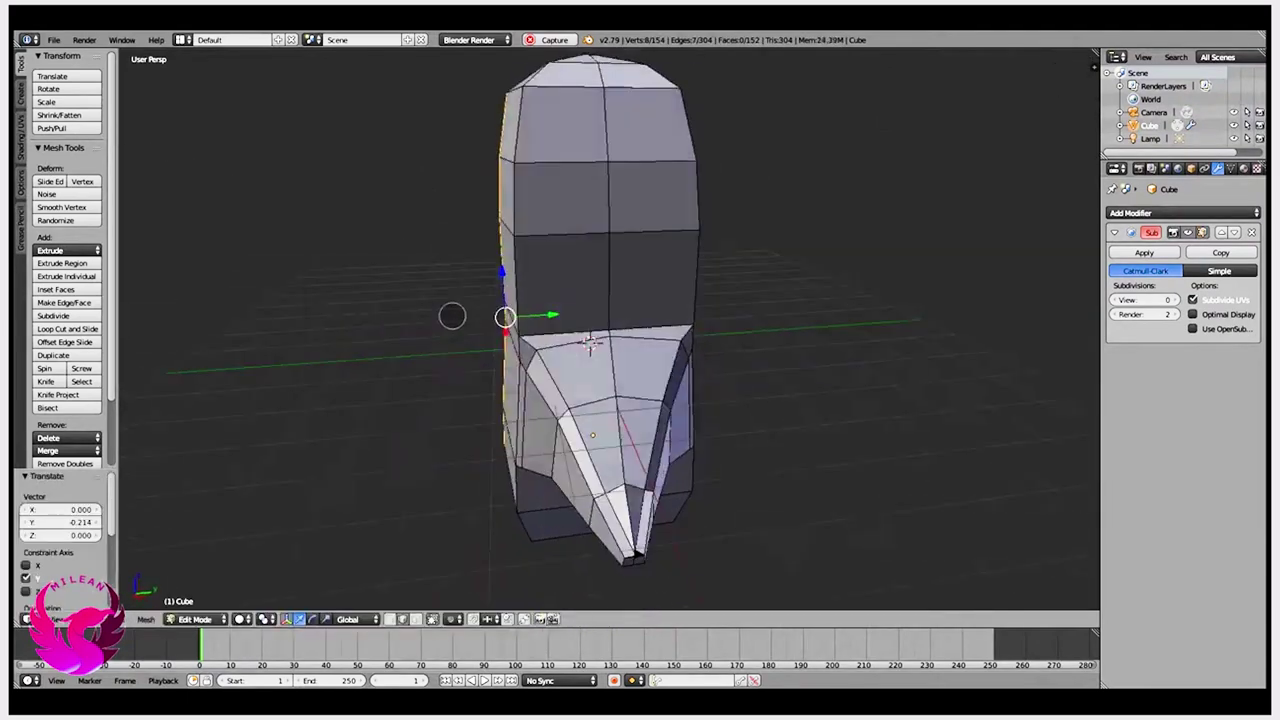
key(KP_1)
key(KP_5)
middle_drag(677, 314, 508, 328)
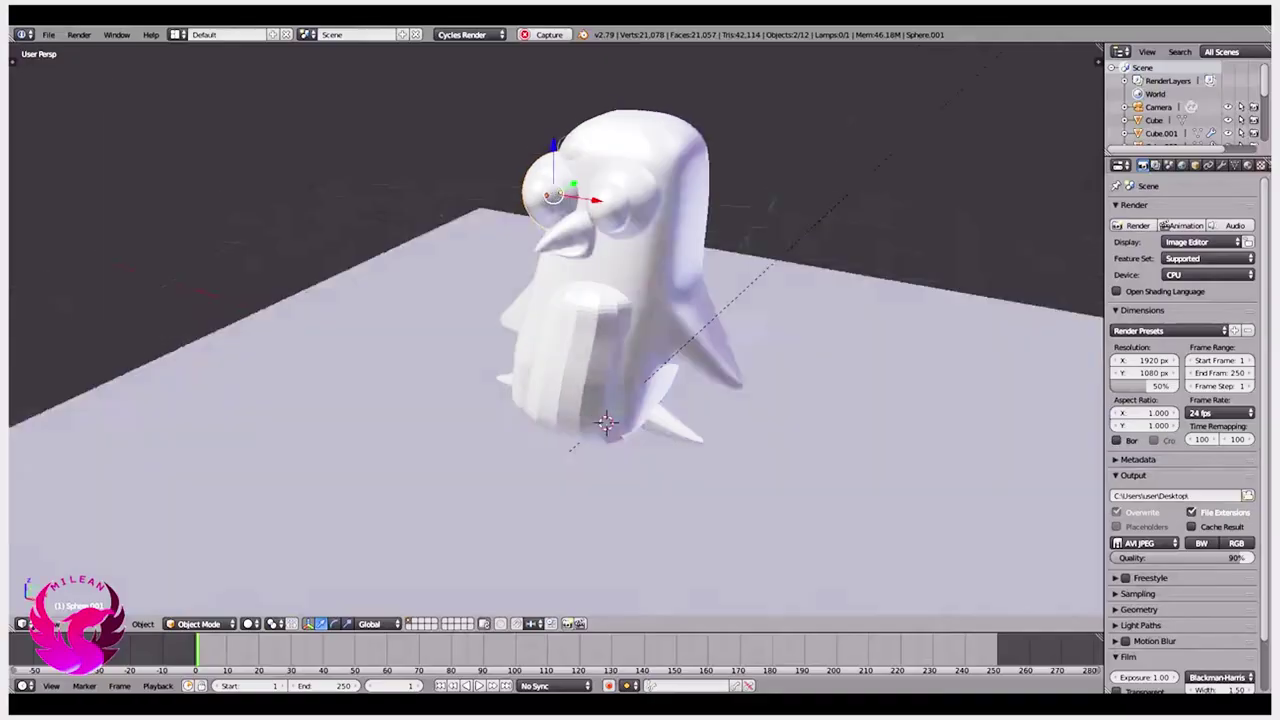
Step: Select the feet and floor plane, then view the scene through the camera
scroll(605, 300, up, 3)
mouse_move(605, 300)
middle_down()
mouse_move(500, 300)
mouse_move(420, 280)
middle_up()
right_click(680, 422)
mouse_move(605, 300)
middle_down()
mouse_move(500, 300)
mouse_move(605, 300)
middle_up()
right_click(523, 408)
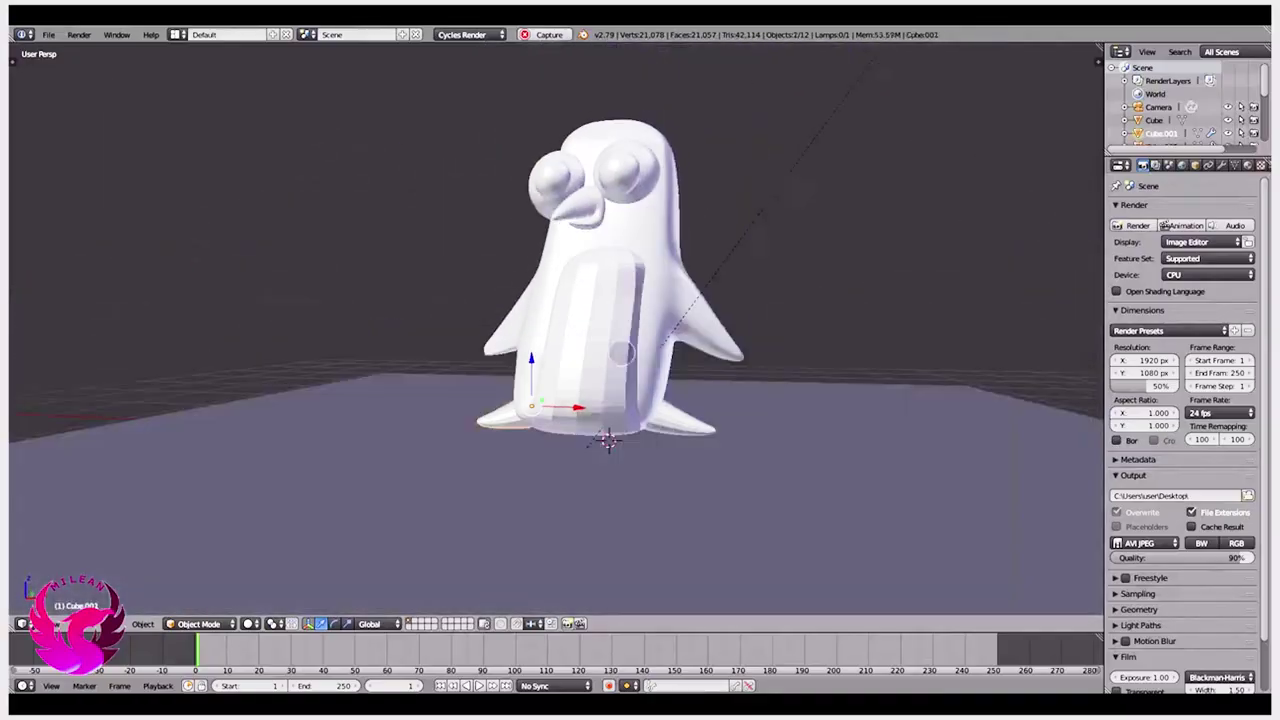
right_click(566, 480)
key(KP_1)
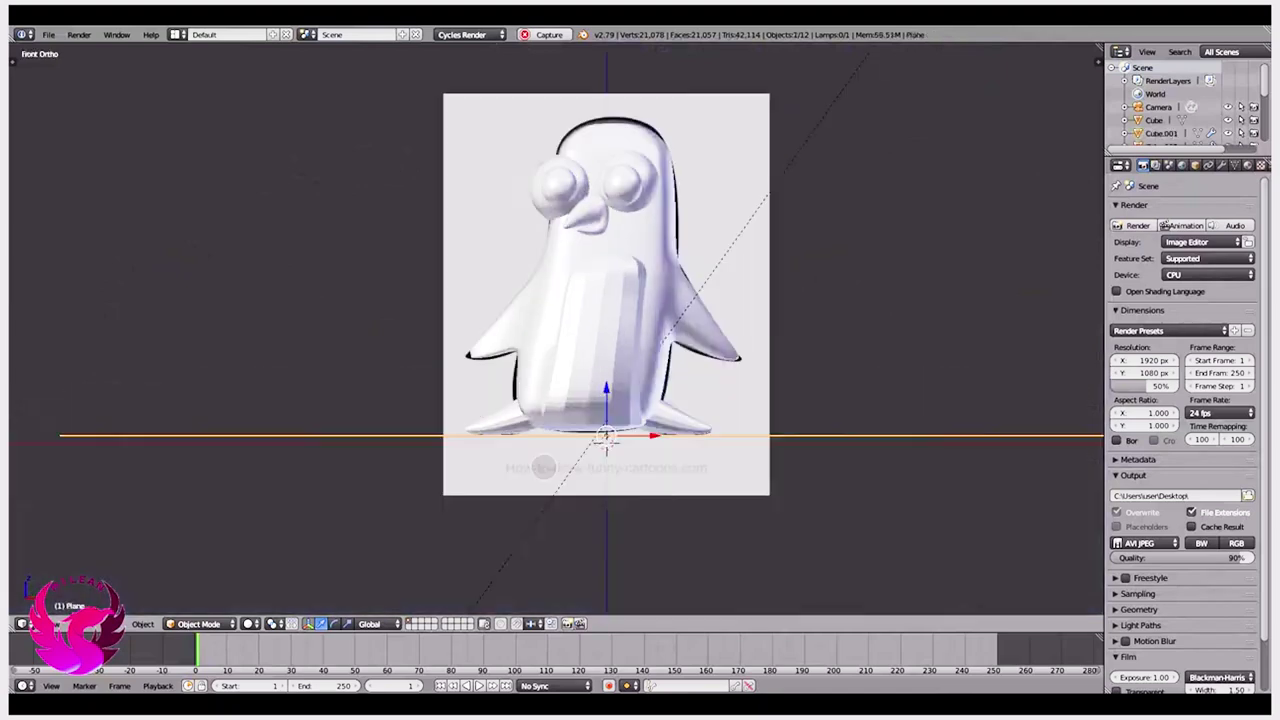
middle_drag(606, 398, 697, 274)
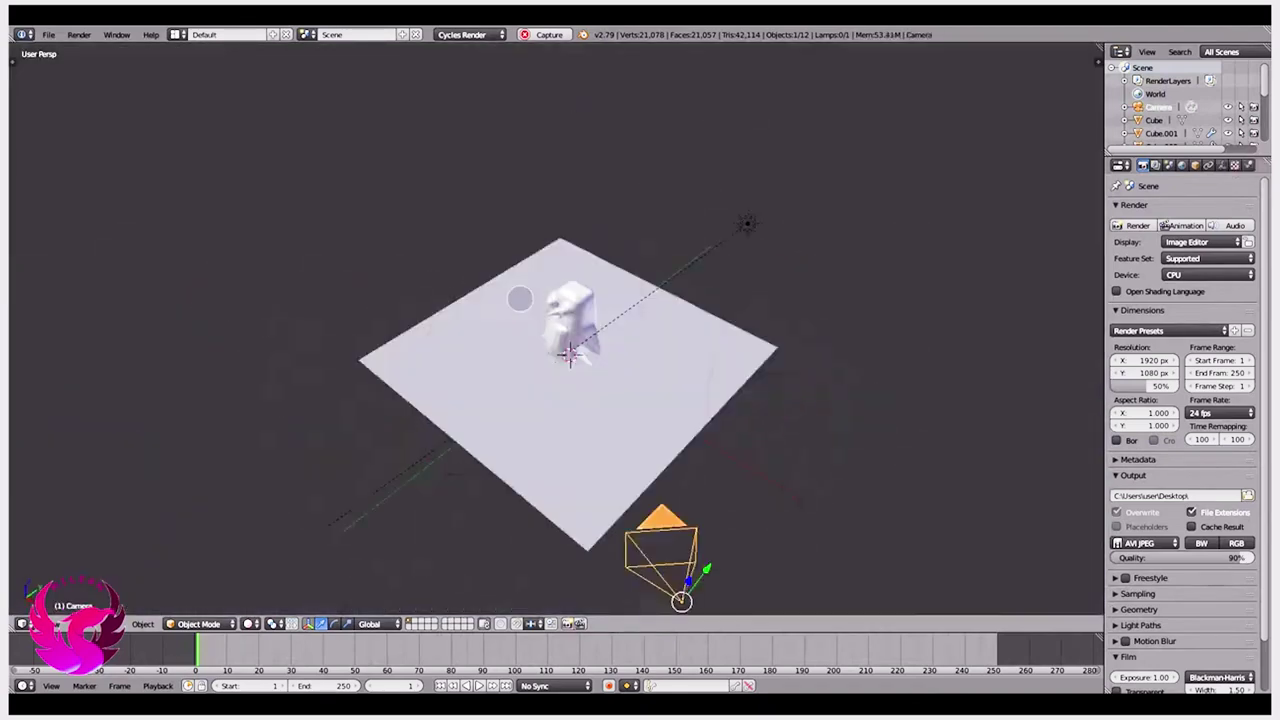
middle_drag(520, 298, 642, 296)
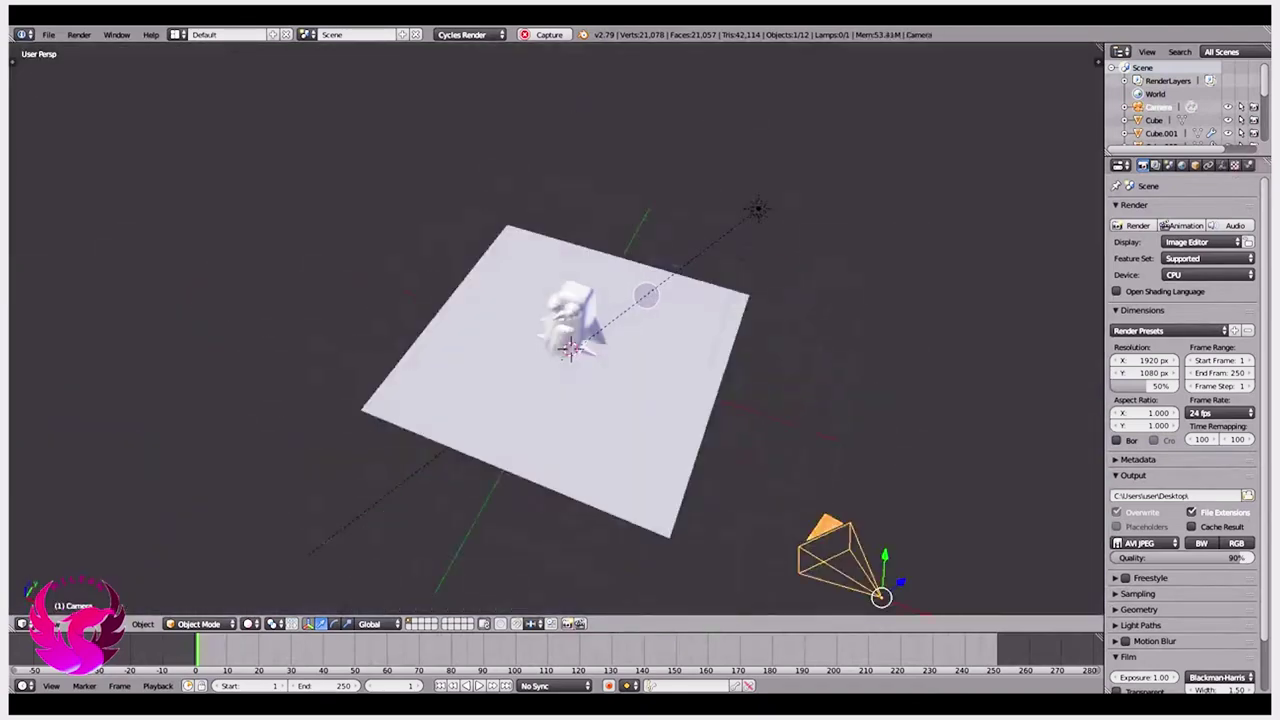
key(KP_0)
Step: Split the 3D view in two and remove the penguin reference image
drag(1080, 78, 580, 300)
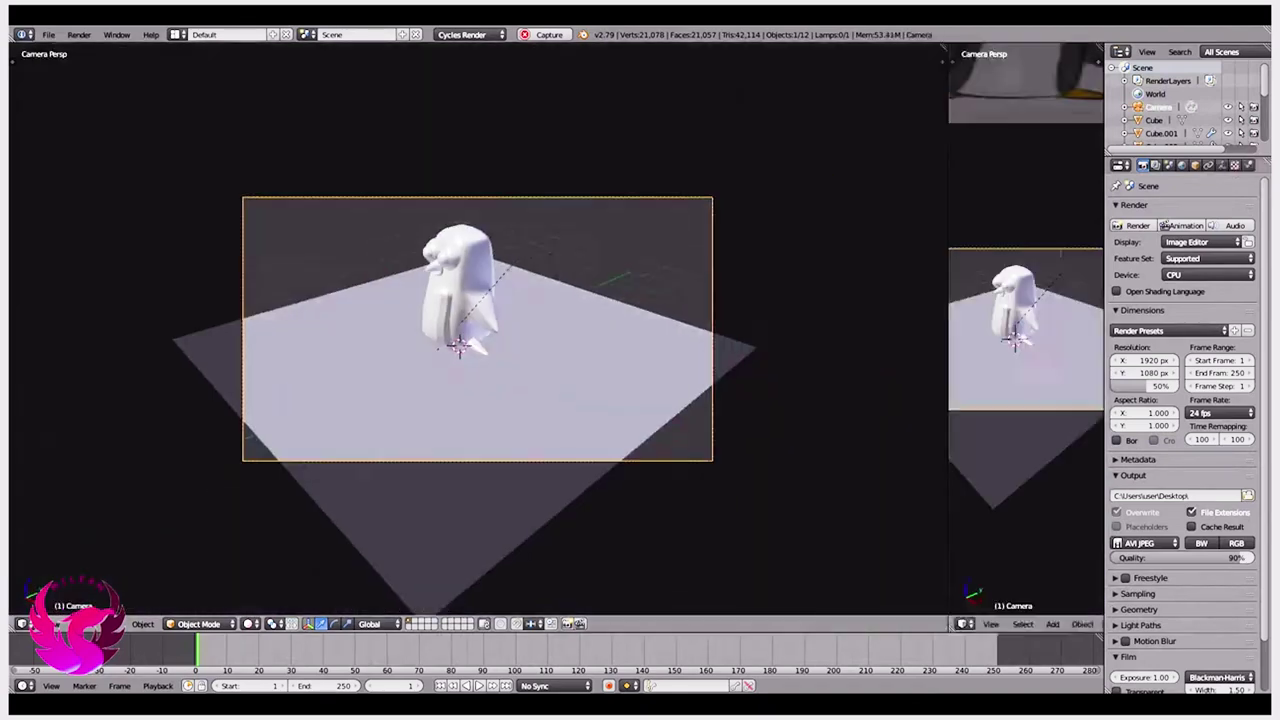
mouse_move(850, 400)
middle_down()
mouse_move(886, 422)
mouse_move(926, 397)
middle_up()
key(n)
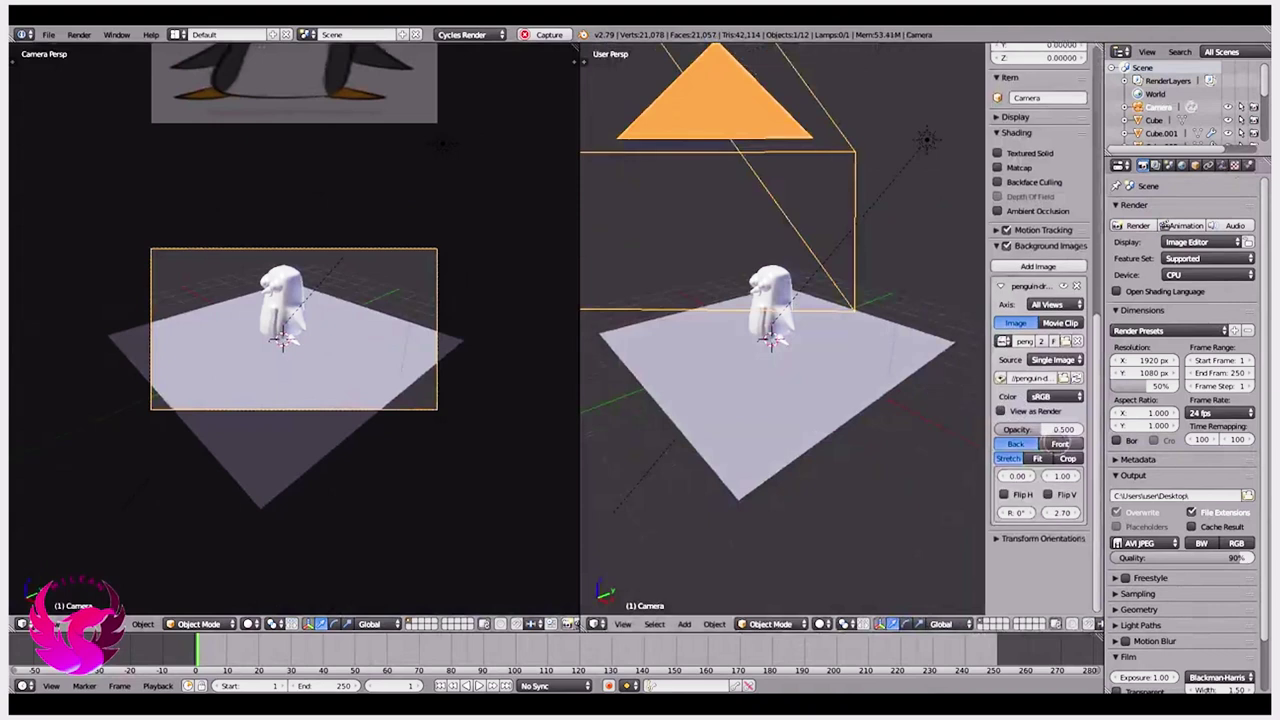
click(1076, 286)
key(KP_0)
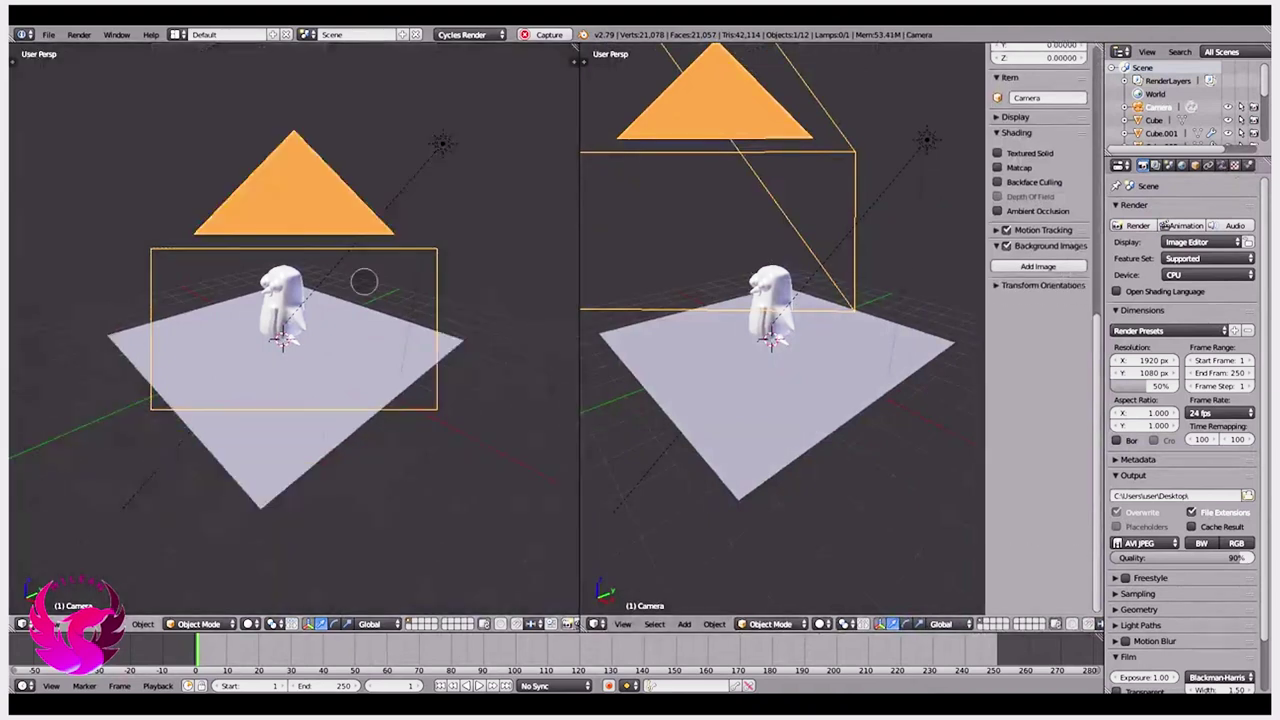
key(KP_0)
Step: Set the right view to front orthographic and the left view through the camera
mouse_move(811, 391)
middle_down()
mouse_move(878, 385)
mouse_move(1002, 241)
middle_up()
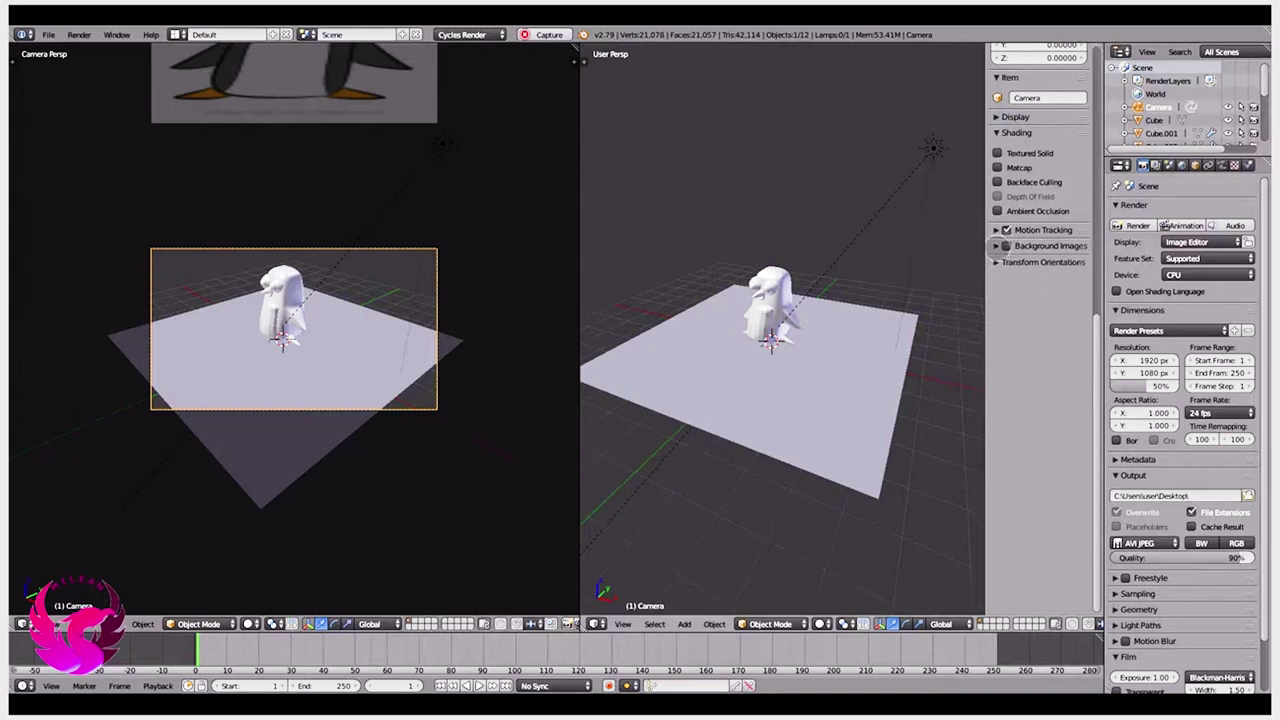
middle_drag(878, 351, 792, 348)
scroll(792, 348, down, 2)
key(KP_5)
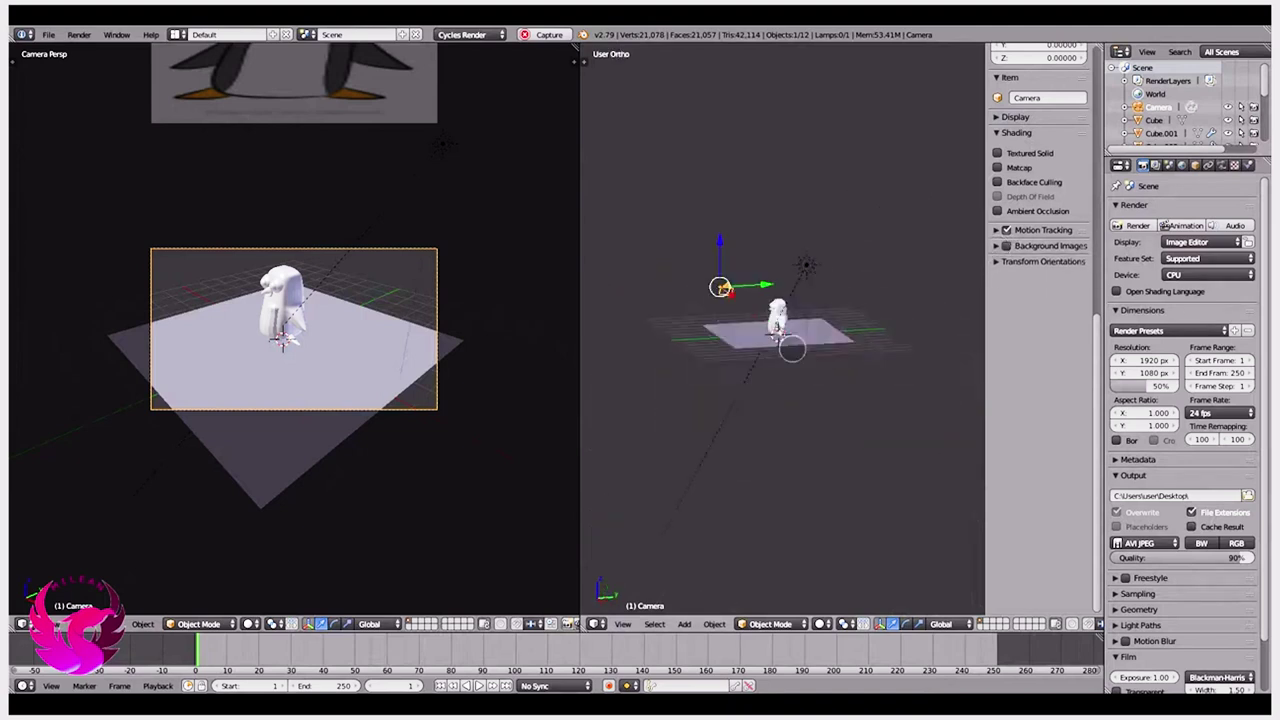
key(KP_1)
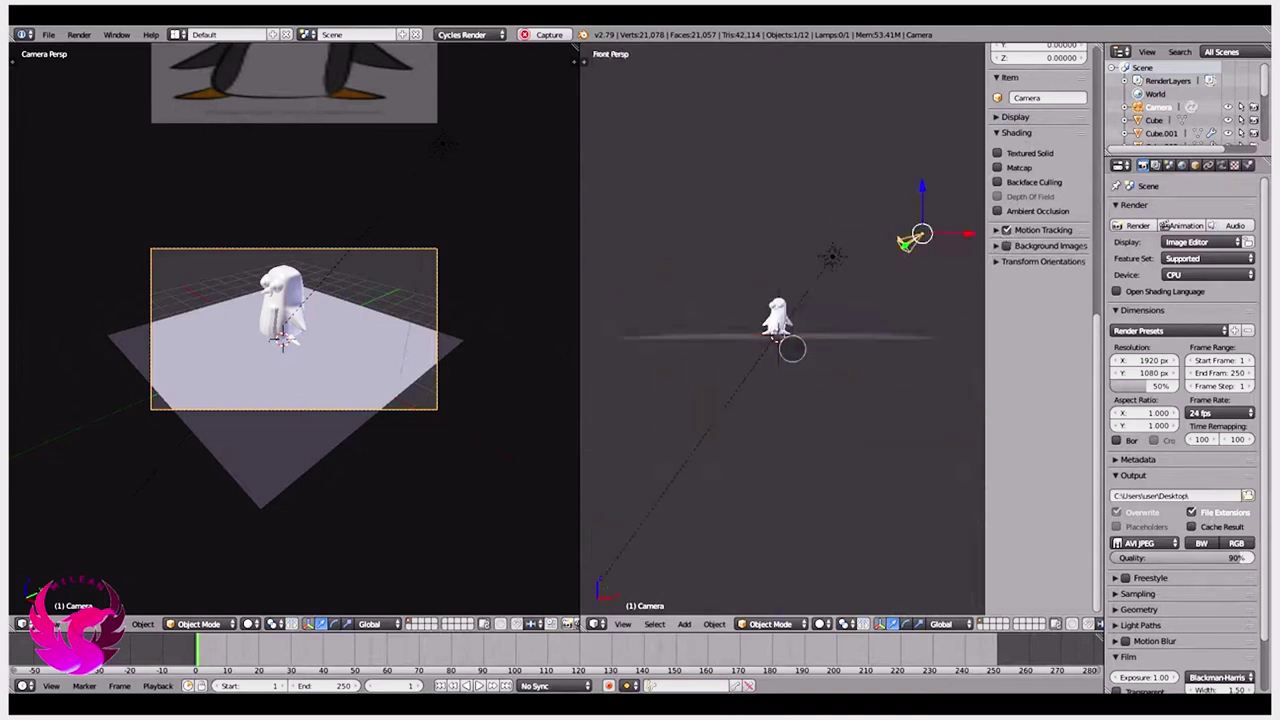
middle_drag(337, 409, 428, 383)
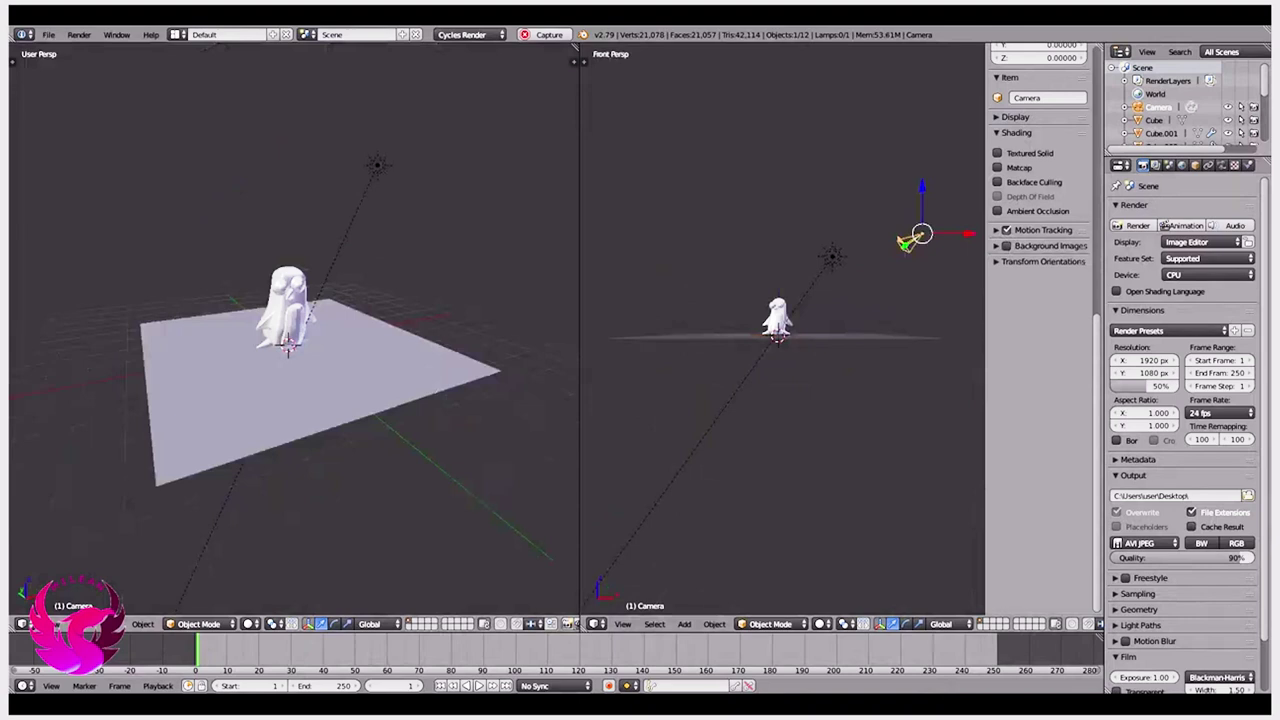
key(n)
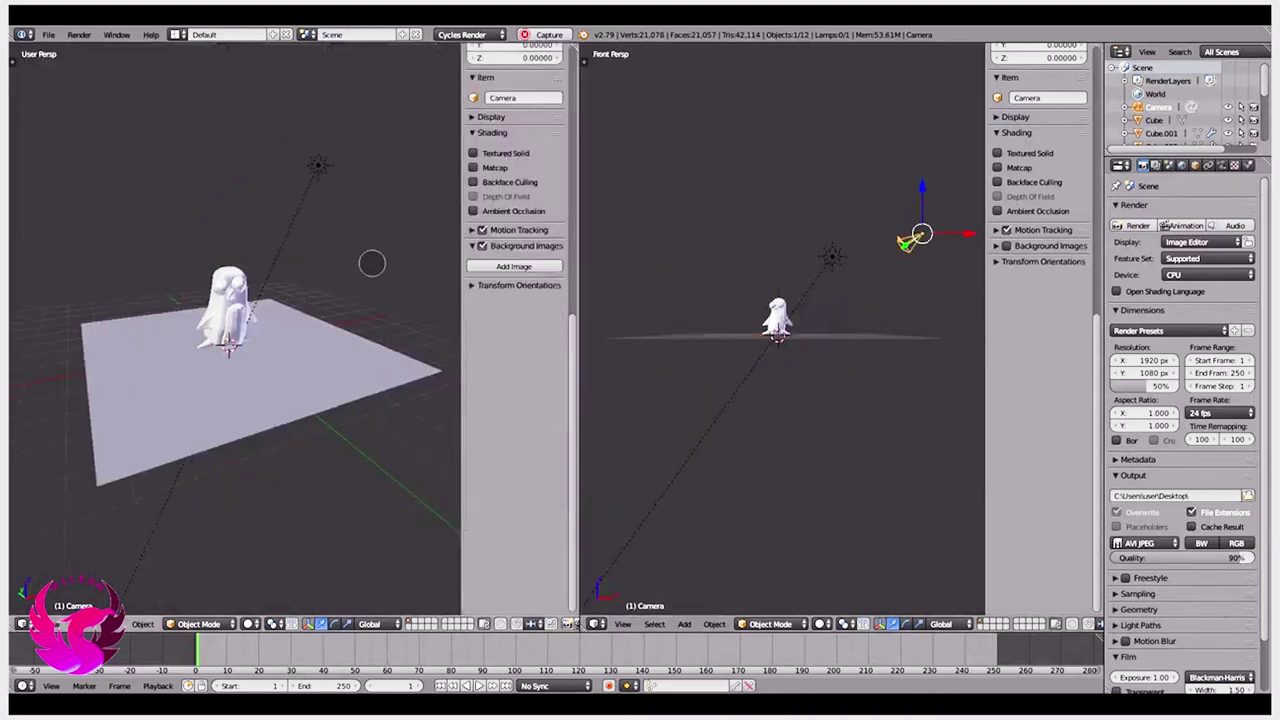
key(KP_0)
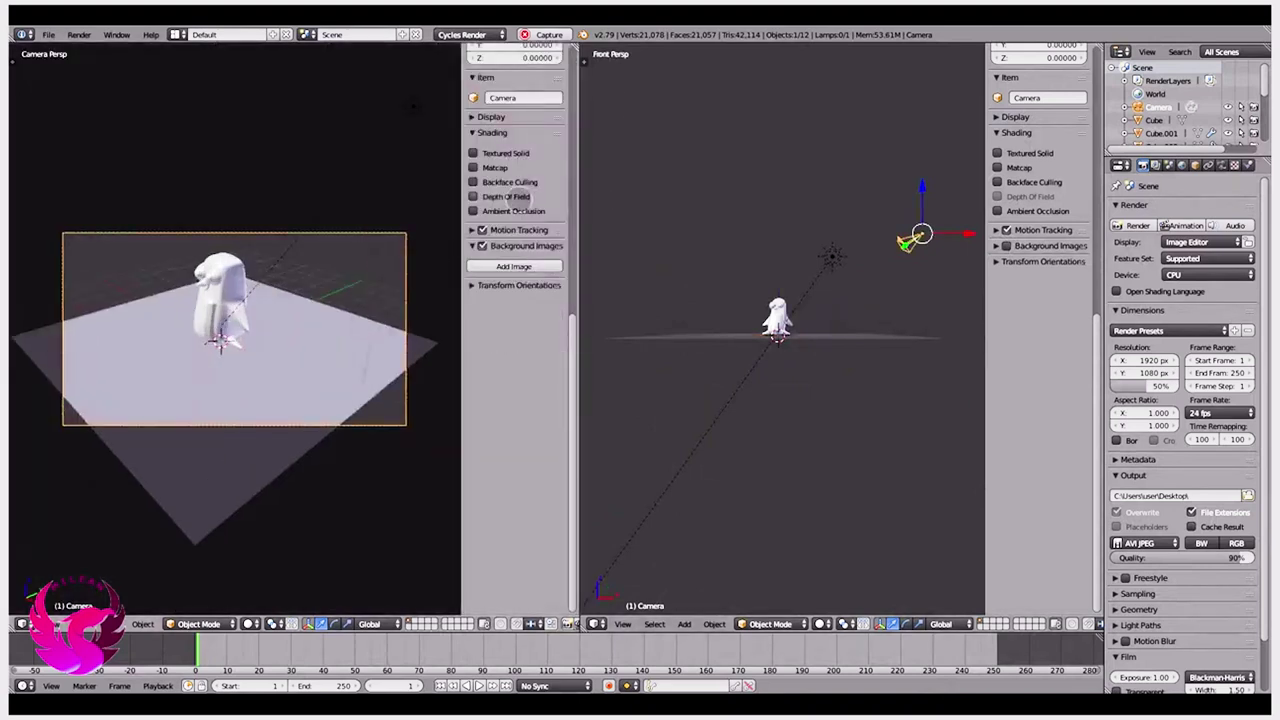
key(n)
middle_drag(814, 309, 757, 366)
Step: Move the camera along X, rotate it toward the penguin and adjust its height
key(g)
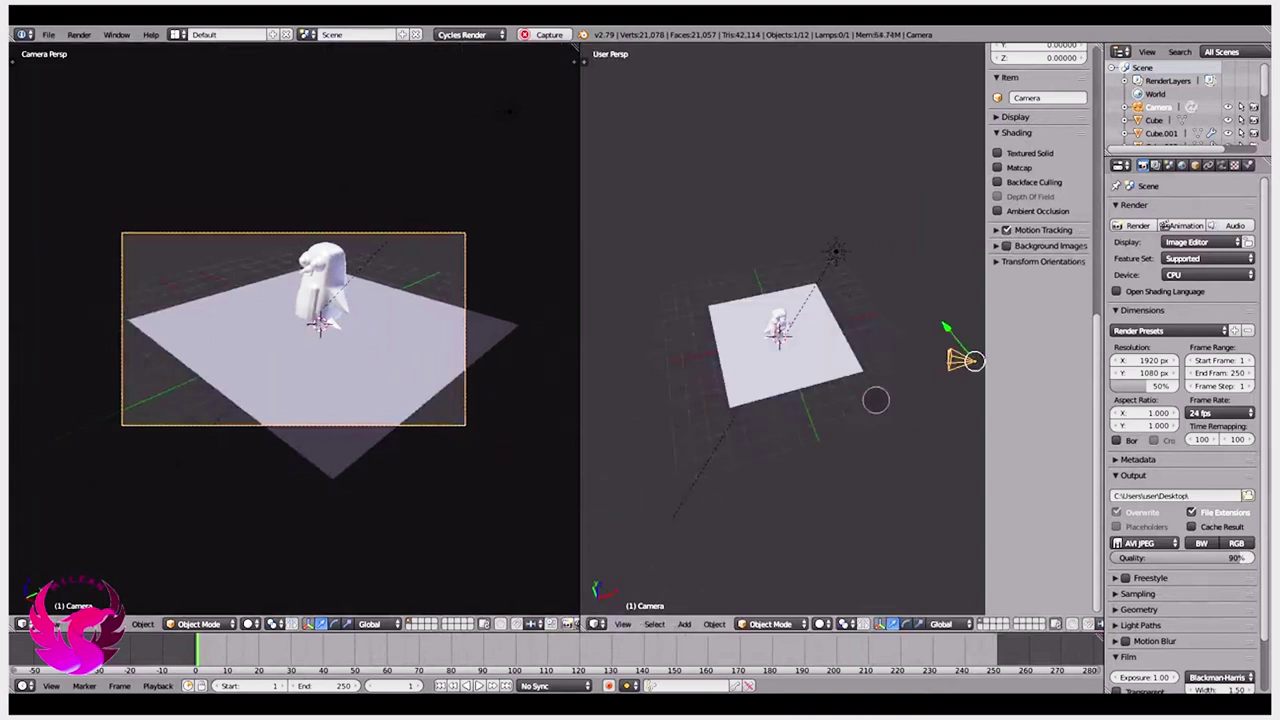
scroll(875, 400, down, 2)
key(g)
key(x)
key(r)
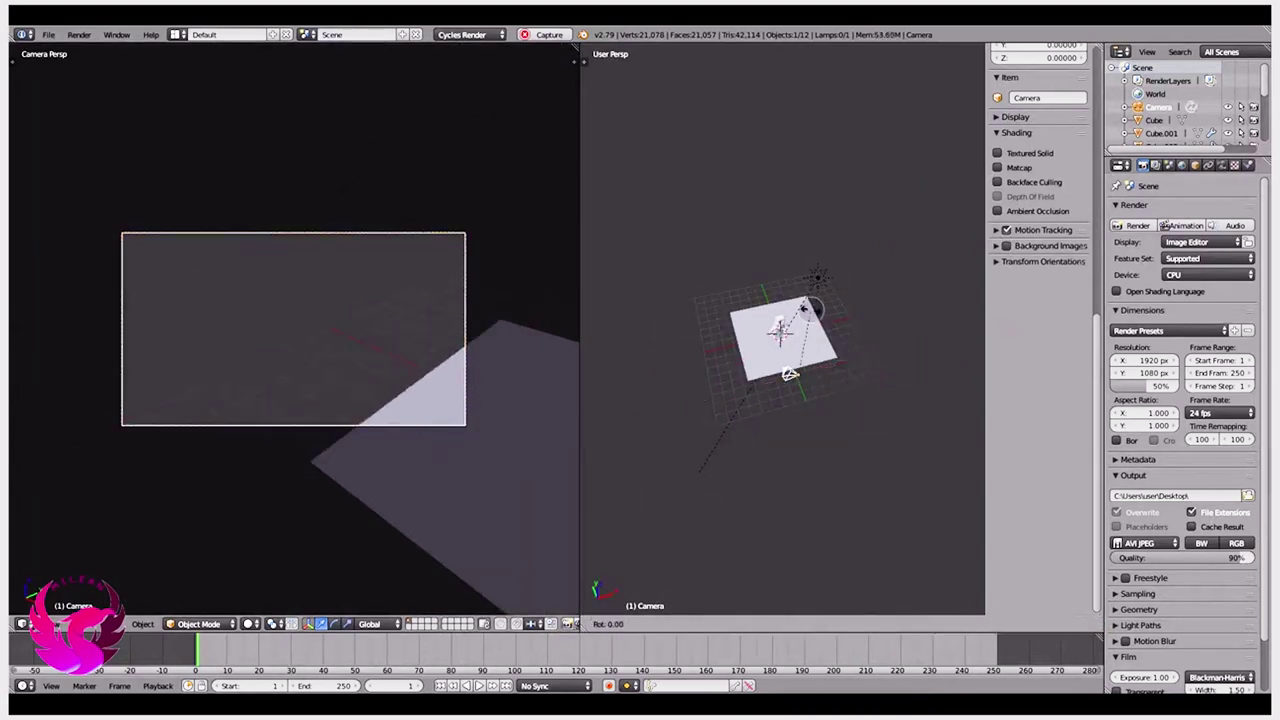
click(790, 370)
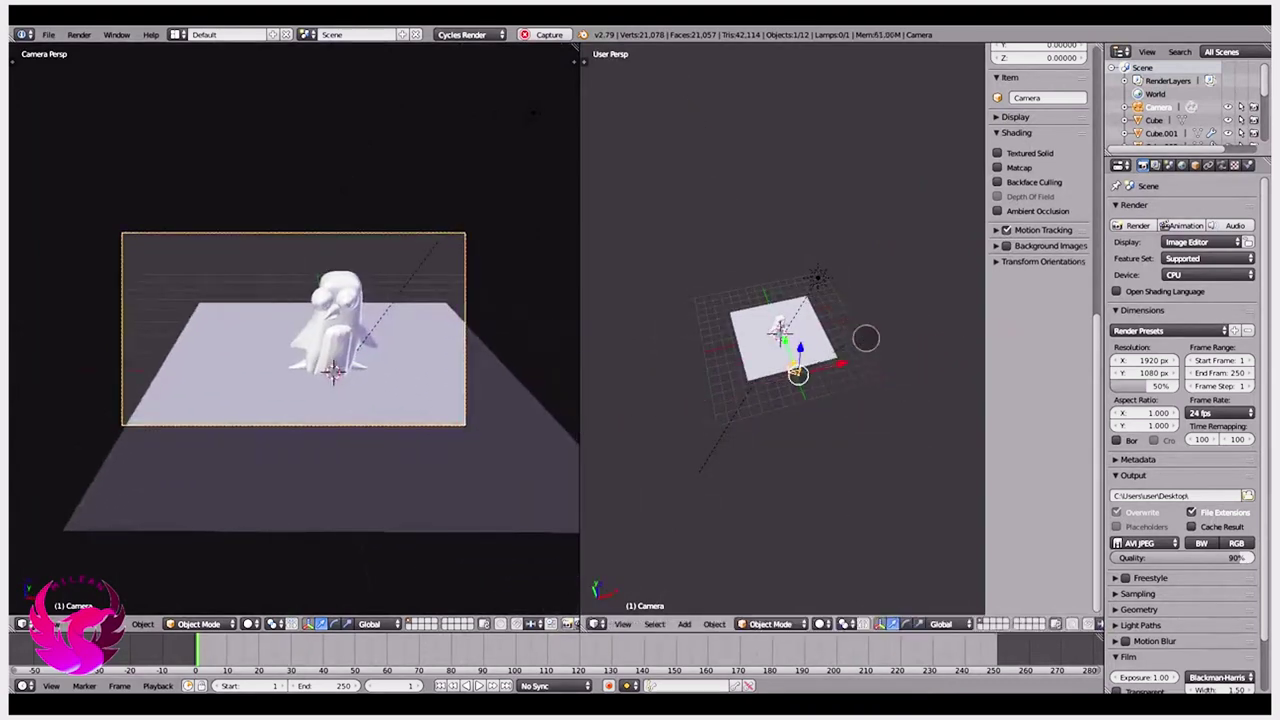
key(g)
key(z)
click(705, 300)
Step: Tilt the camera about X and refine its Z height to frame the penguin
key(r)
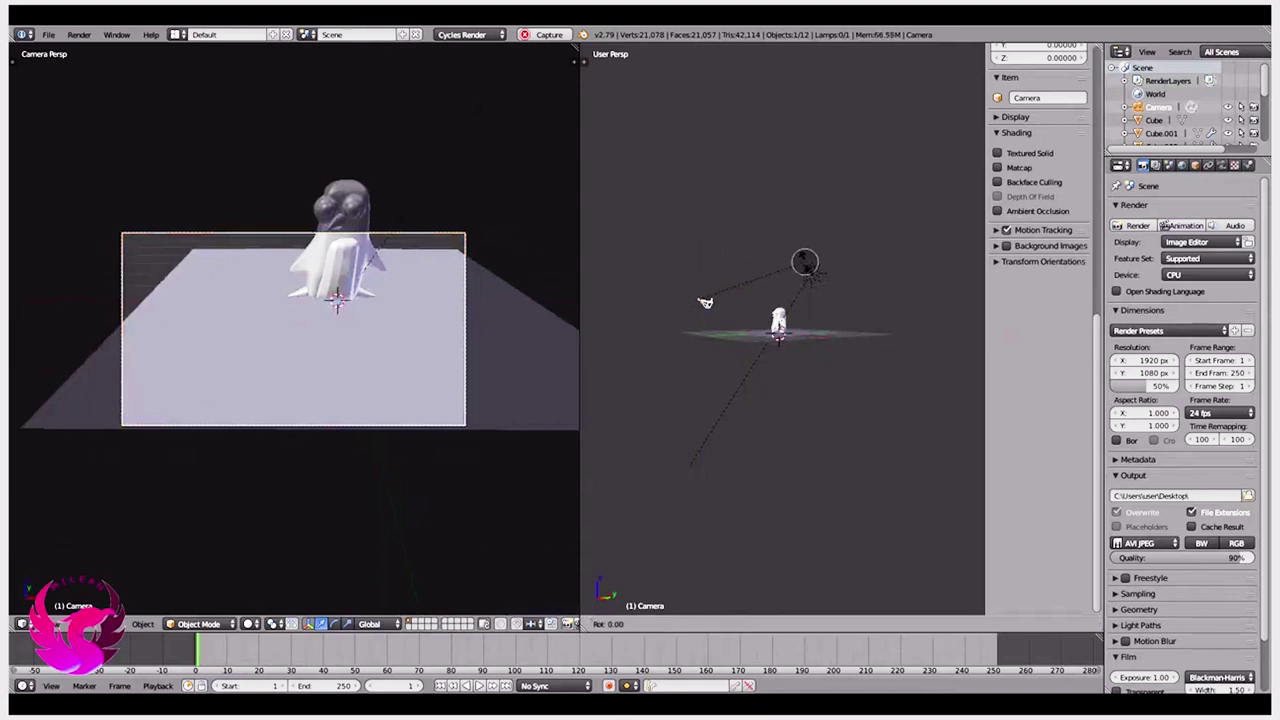
key(shift+y)
key(shift+x)
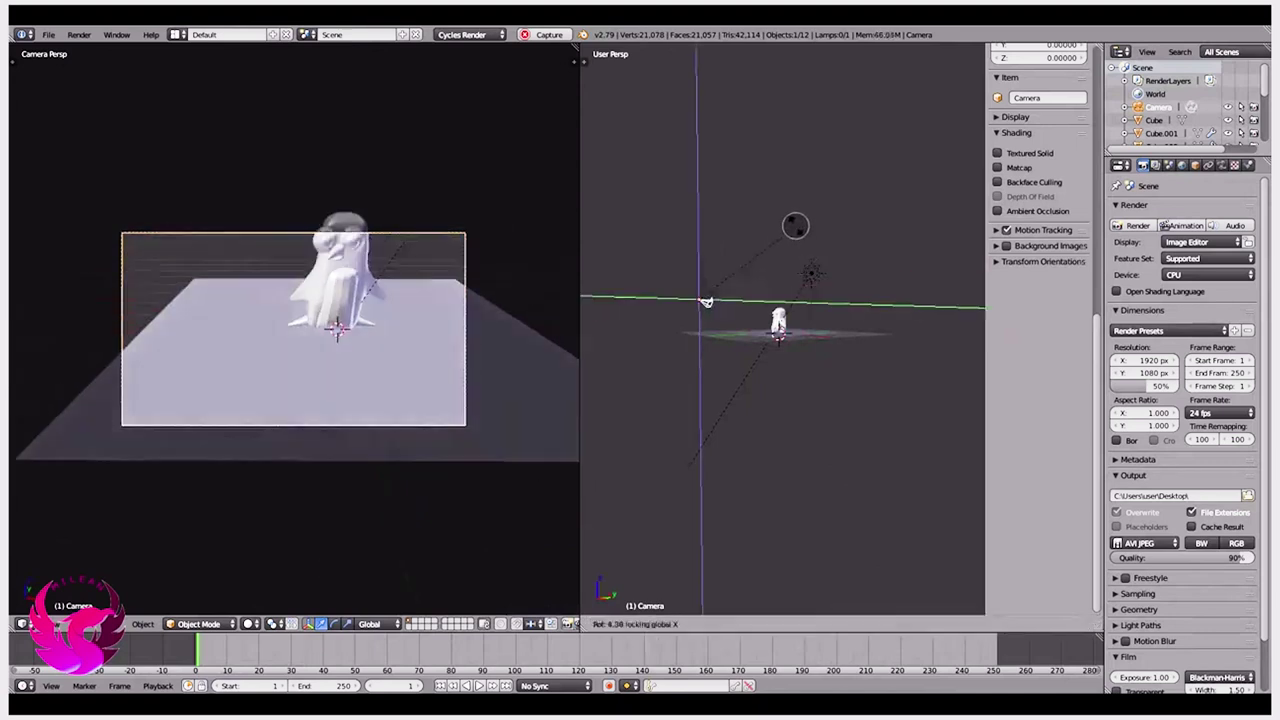
click(785, 210)
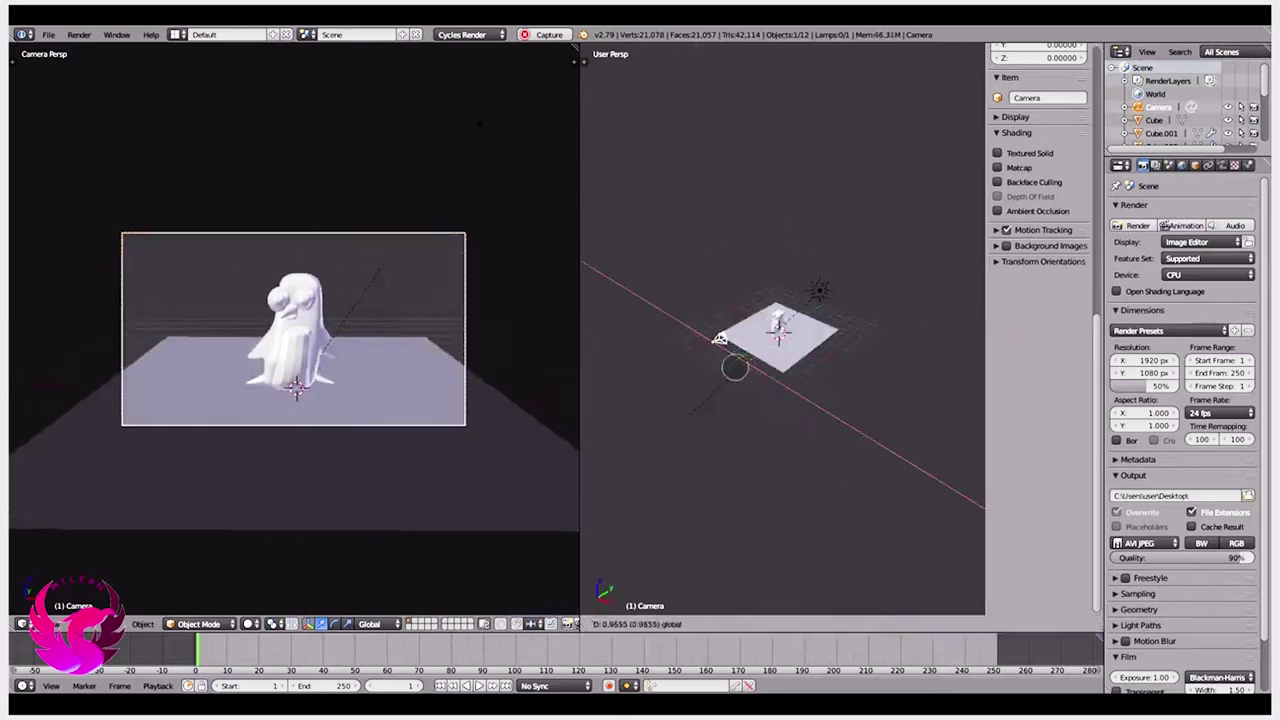
key(g)
key(z)
click(700, 258)
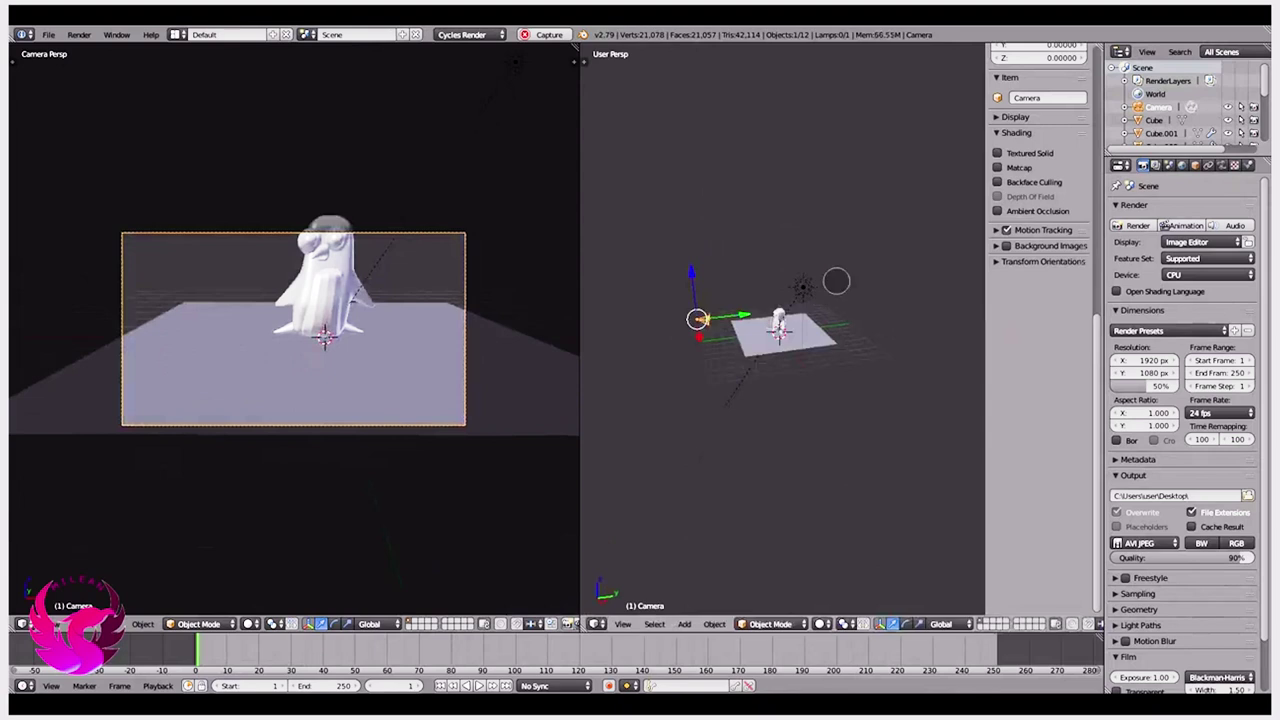
key(r)
key(shift+x)
click(703, 319)
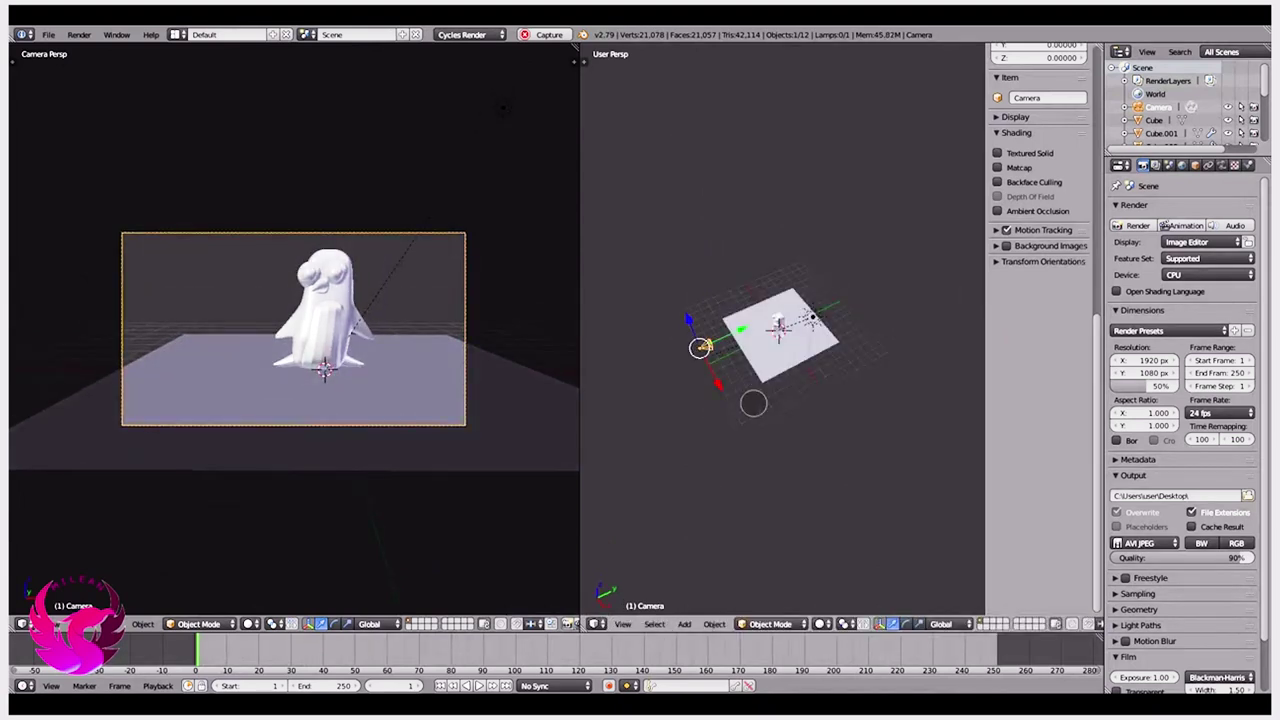
Step: Preview the camera view with rendered shading, then select the lamp from above
key(shift+z)
scroll(740, 300, up, 3)
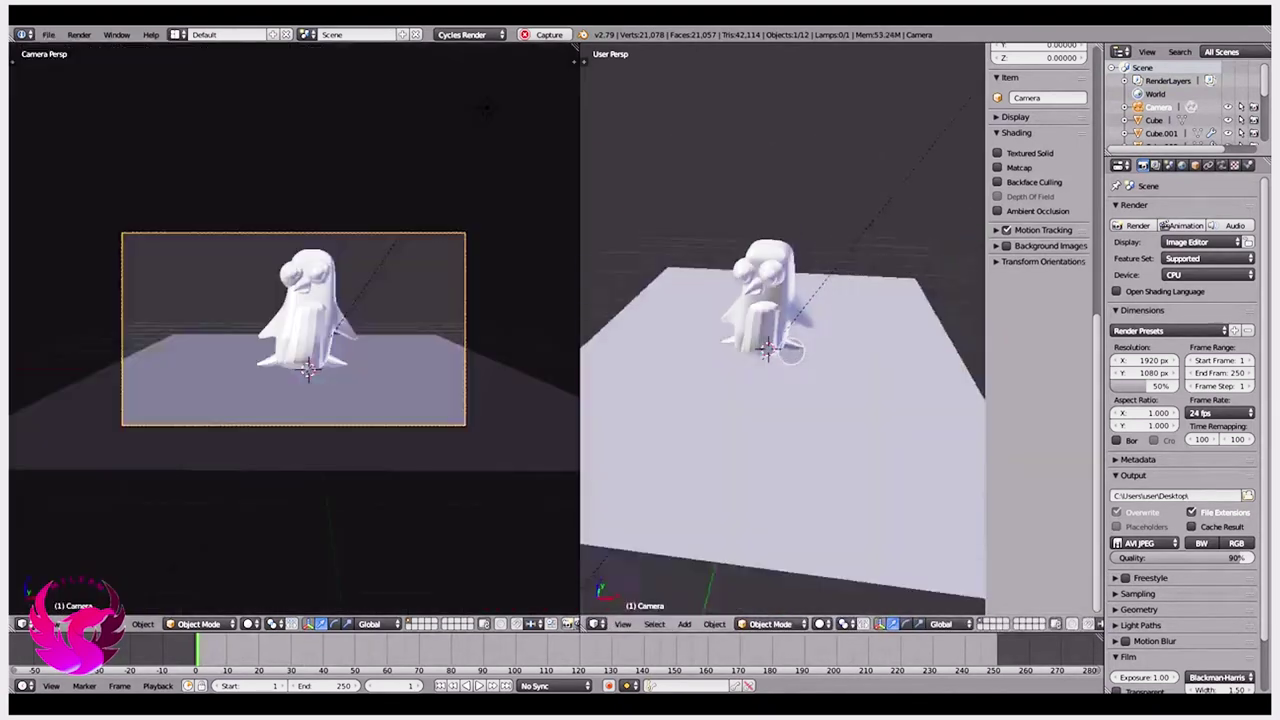
scroll(740, 300, up, 3)
right_click(700, 162)
middle_drag(700, 165, 700, 165)
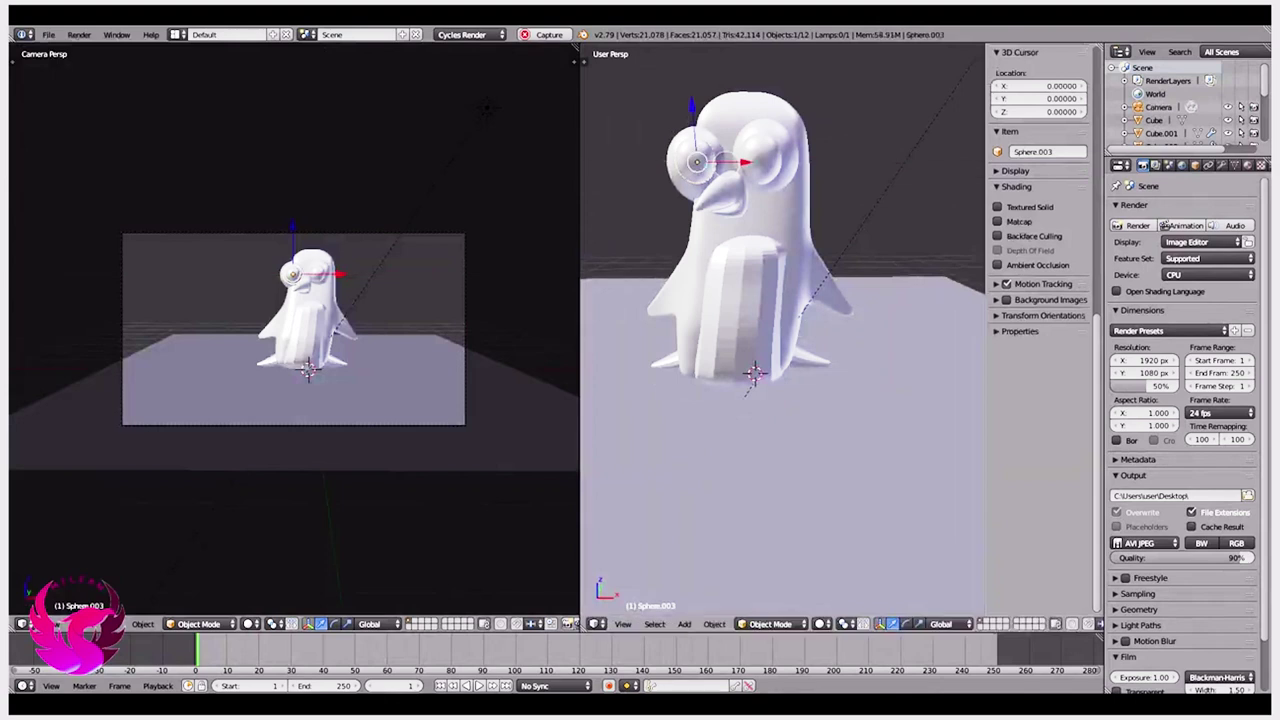
key(shift+z)
key(shift+z)
scroll(780, 300, down, 3)
scroll(780, 300, down, 3)
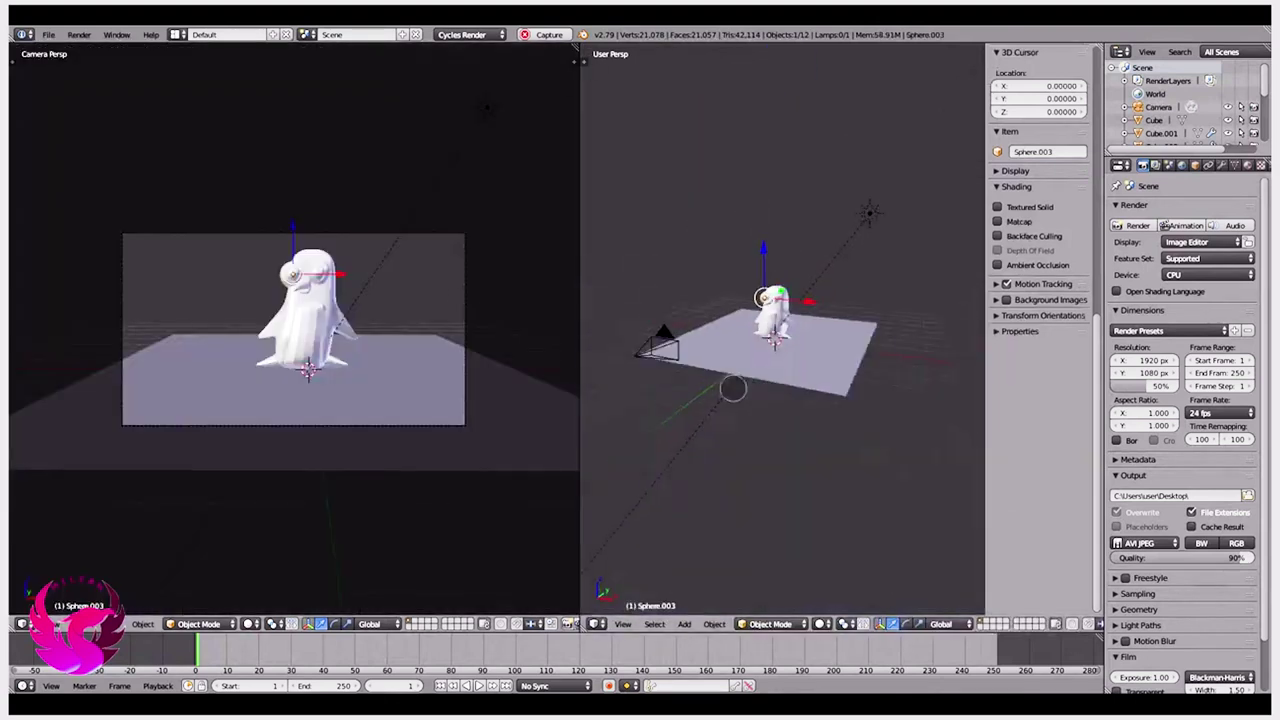
key(shift+z)
middle_drag(780, 300, 780, 380)
right_click(816, 361)
Step: Rotate the lamp about Z to a new direction and render a test image
key(r)
key(z)
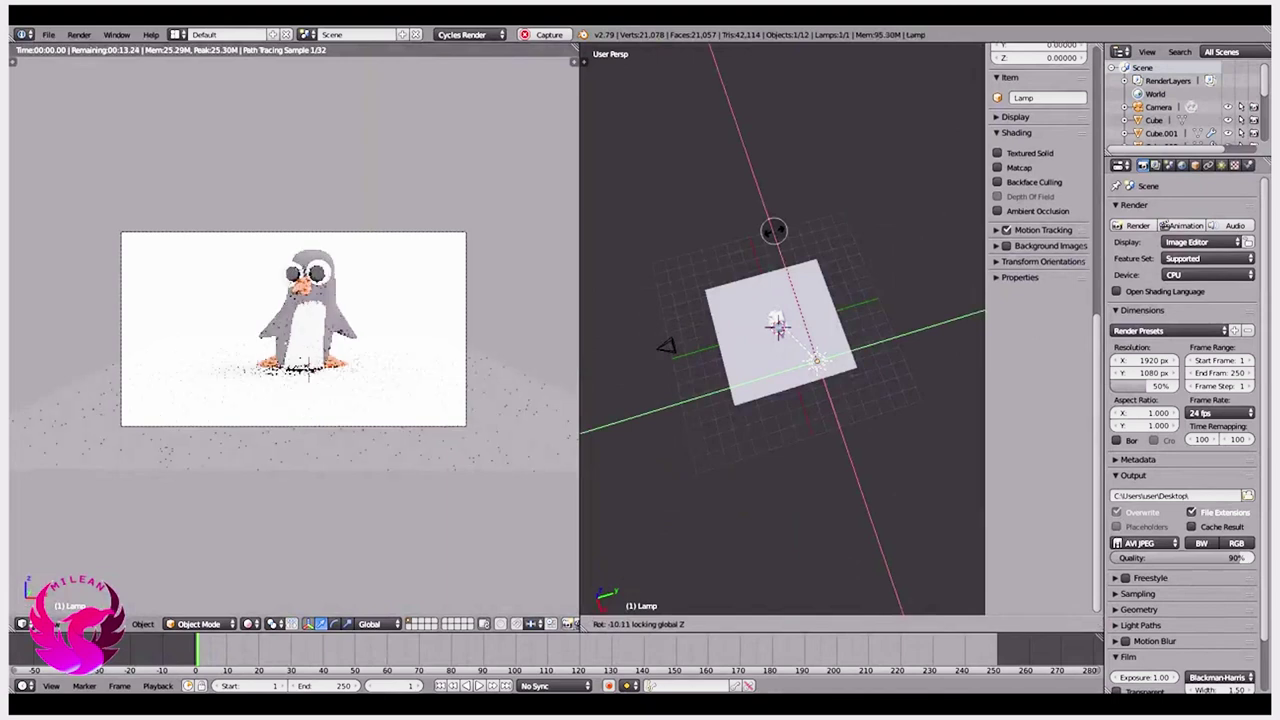
click(774, 231)
middle_drag(774, 231, 753, 371)
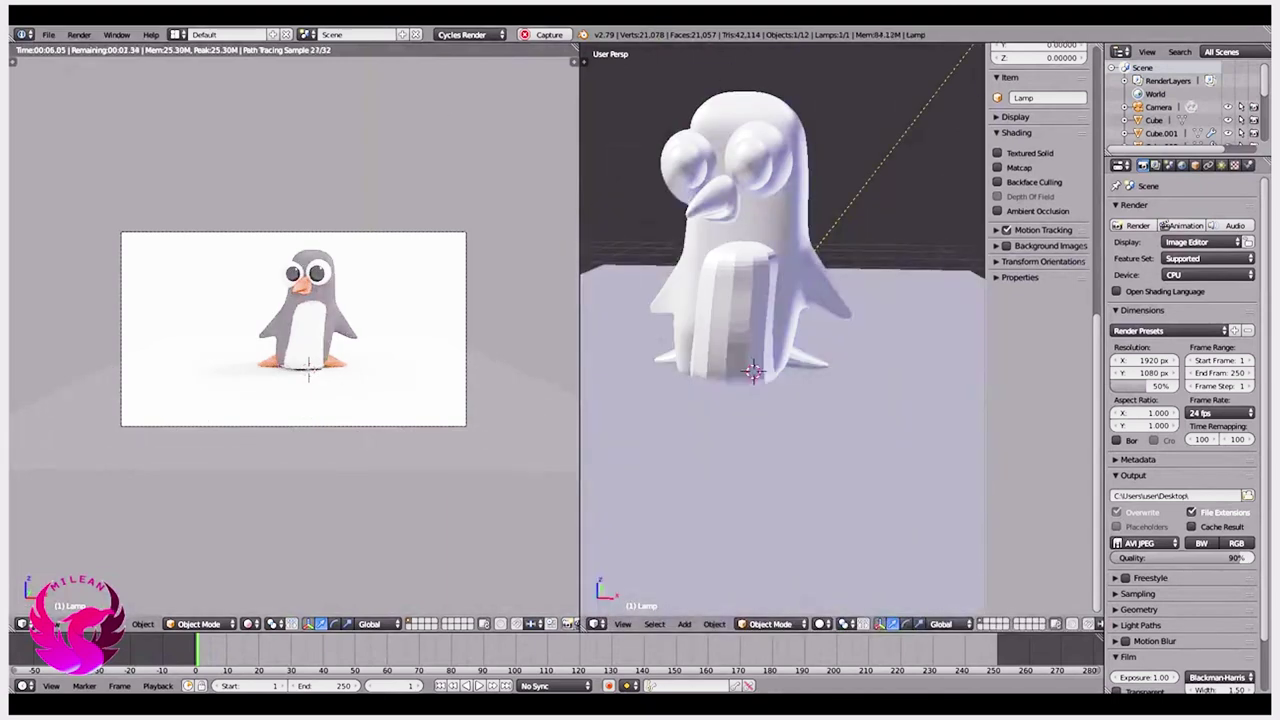
key(F12)
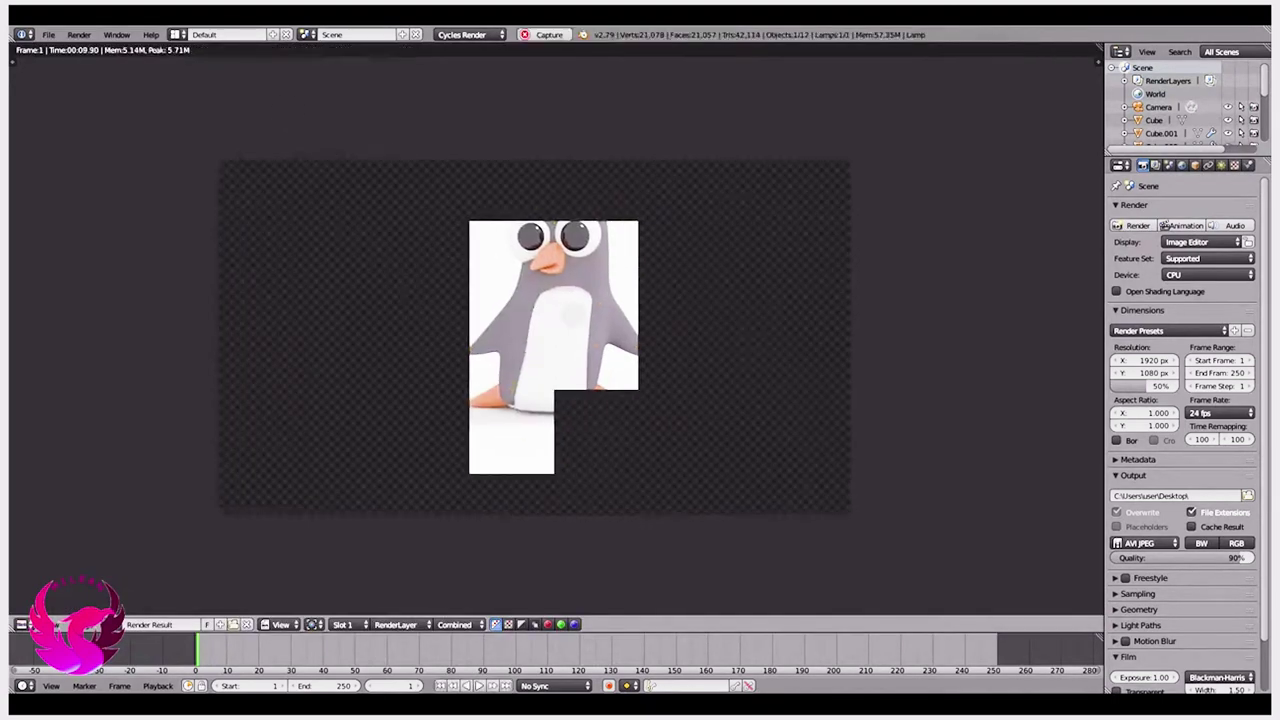
key(Escape)
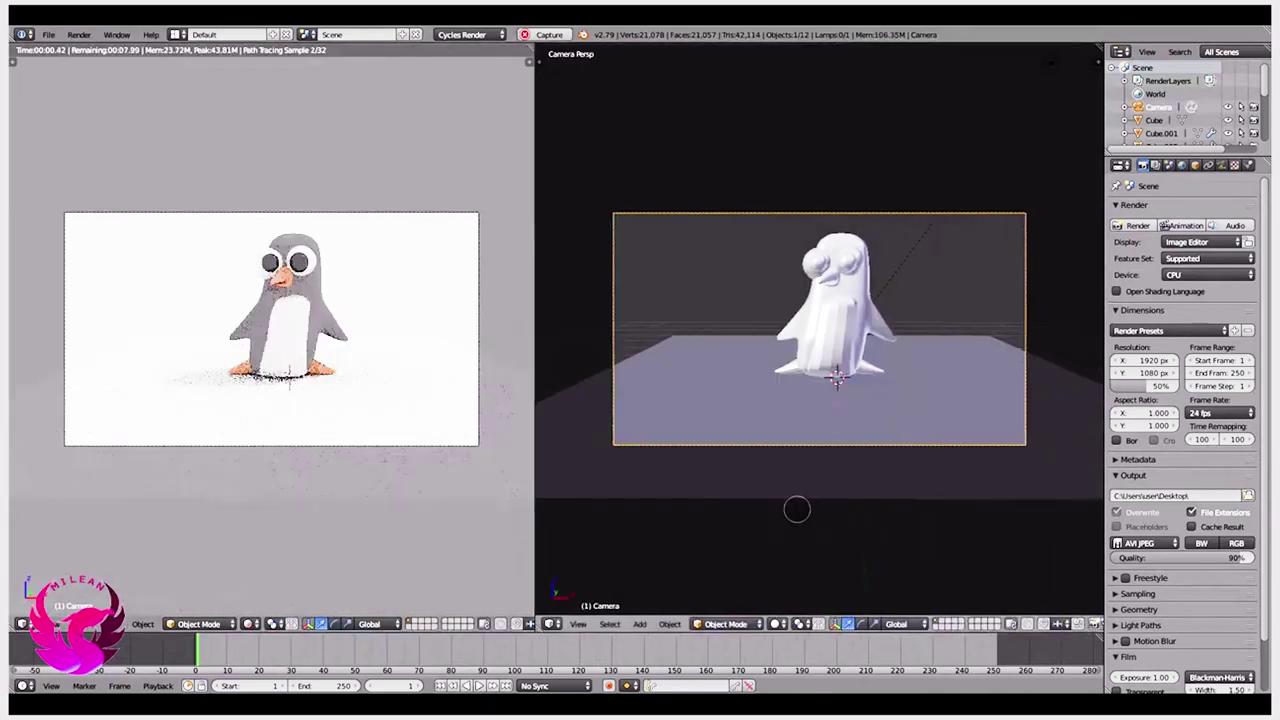
Step: Switch the material surface to an Add Shader and apply Shade Smooth
click(1196, 323)
click(1170, 353)
click(549, 623)
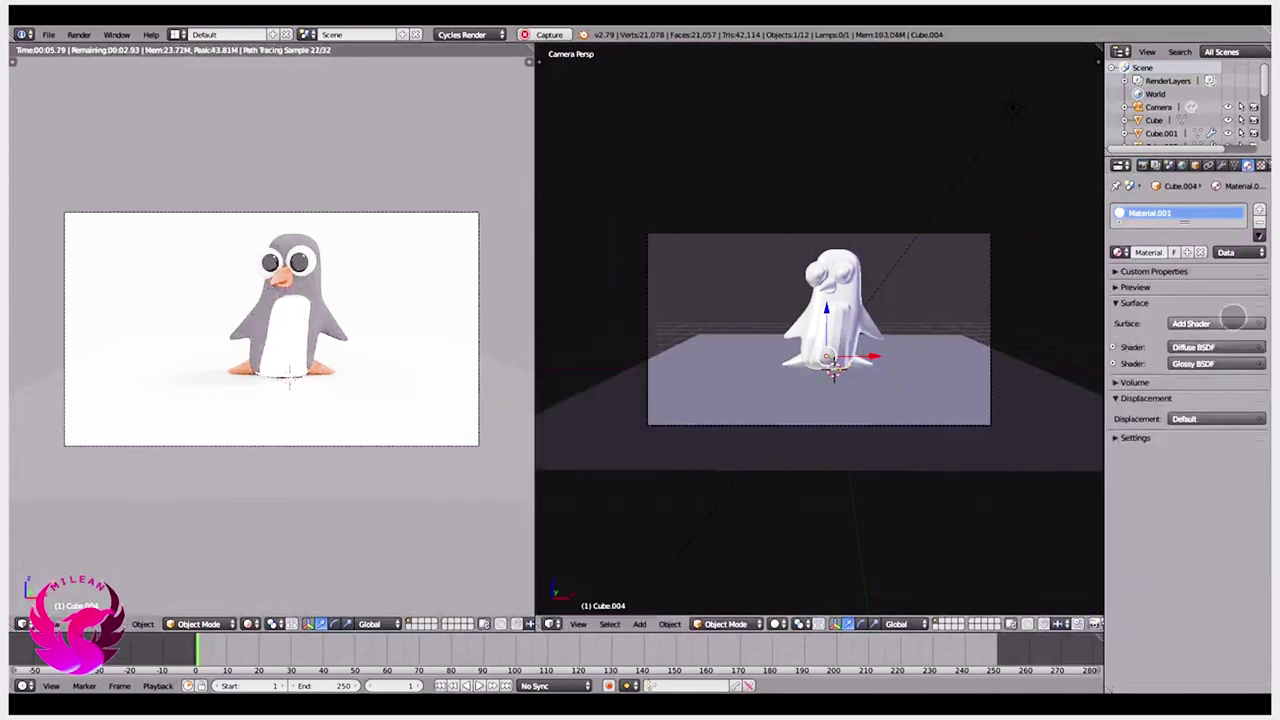
click(1259, 231)
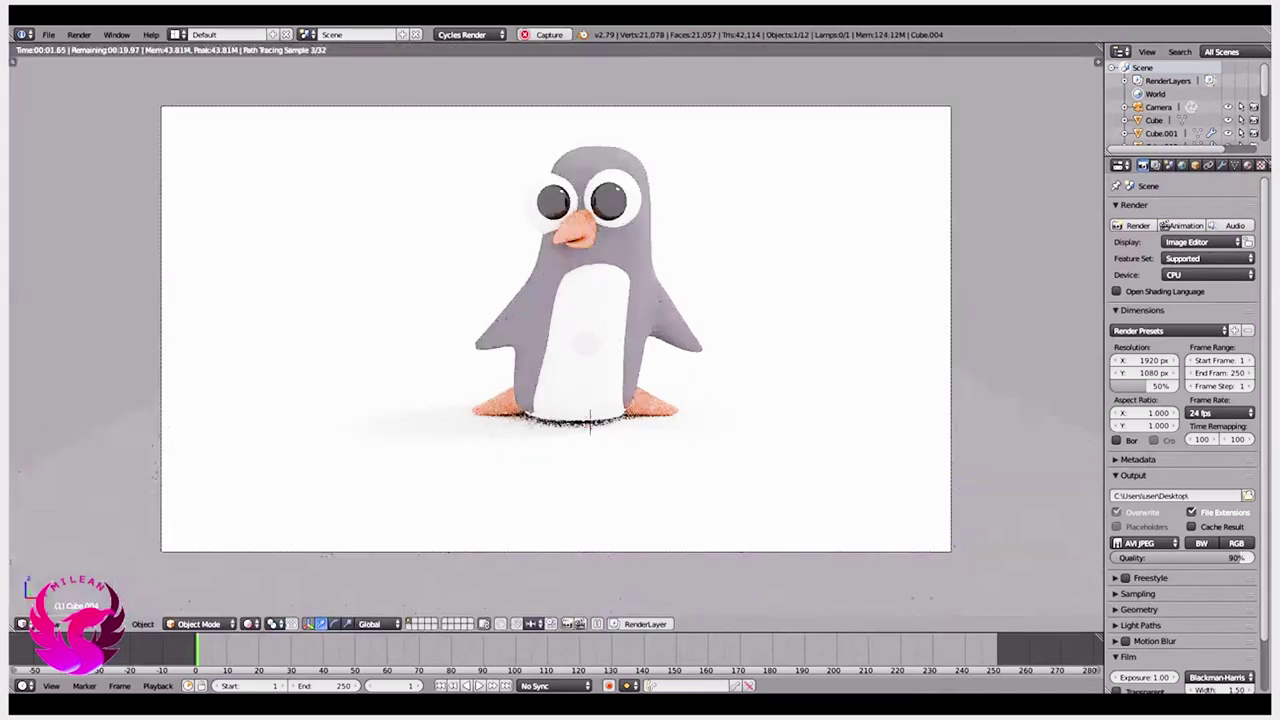
key(Escape)
click(44, 242)
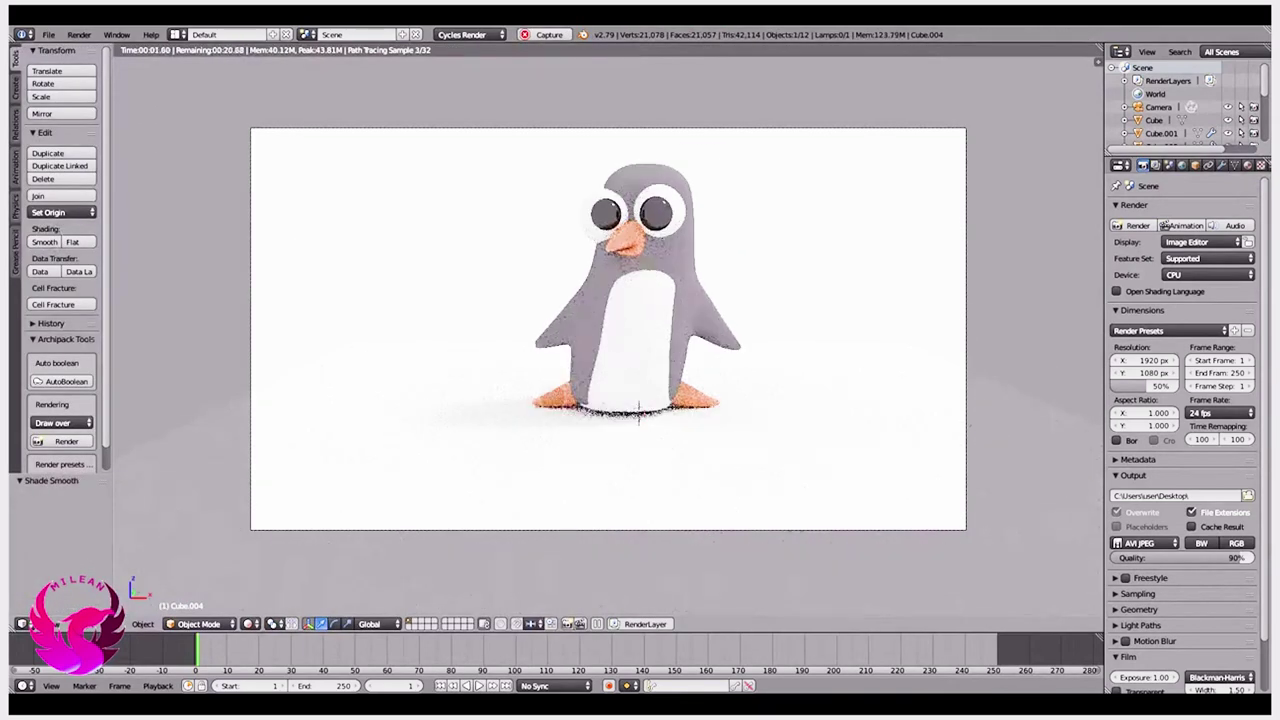
key(F12)
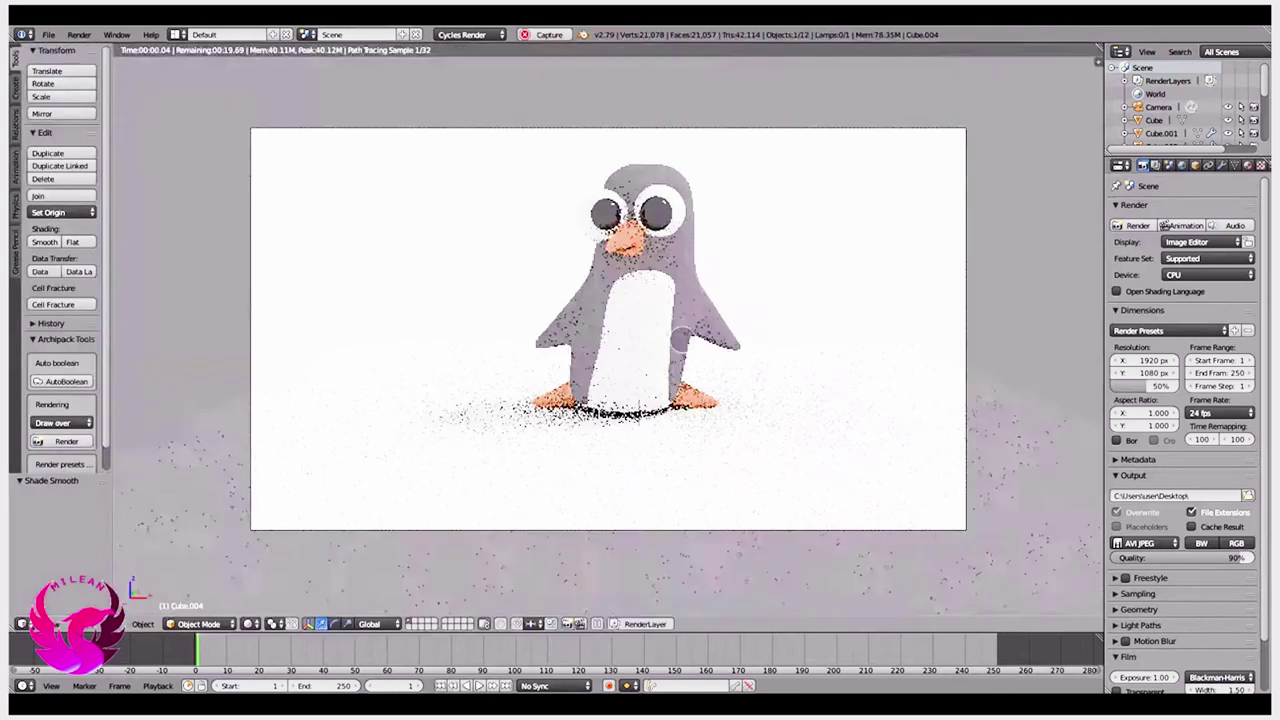
Step: Slide the first orange foot sideways along the X axis beneath the penguin
scroll(748, 528, down, 4)
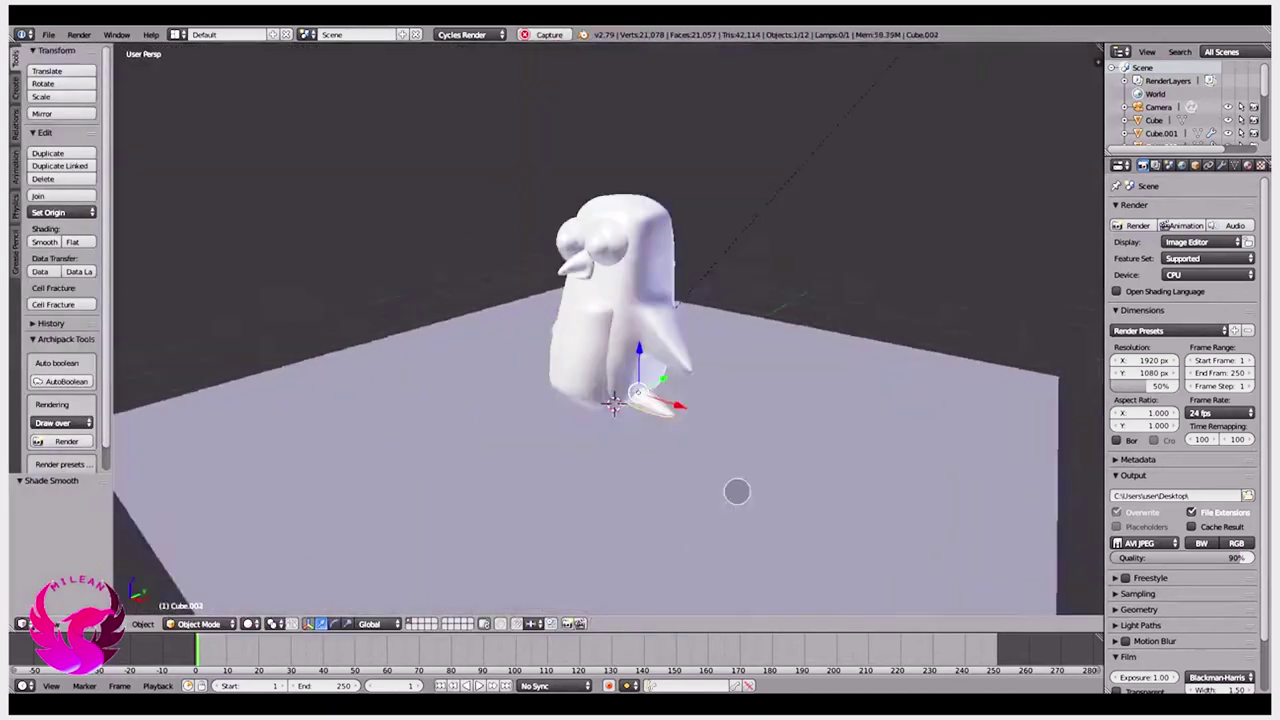
middle_drag(734, 491, 691, 531)
key(s)
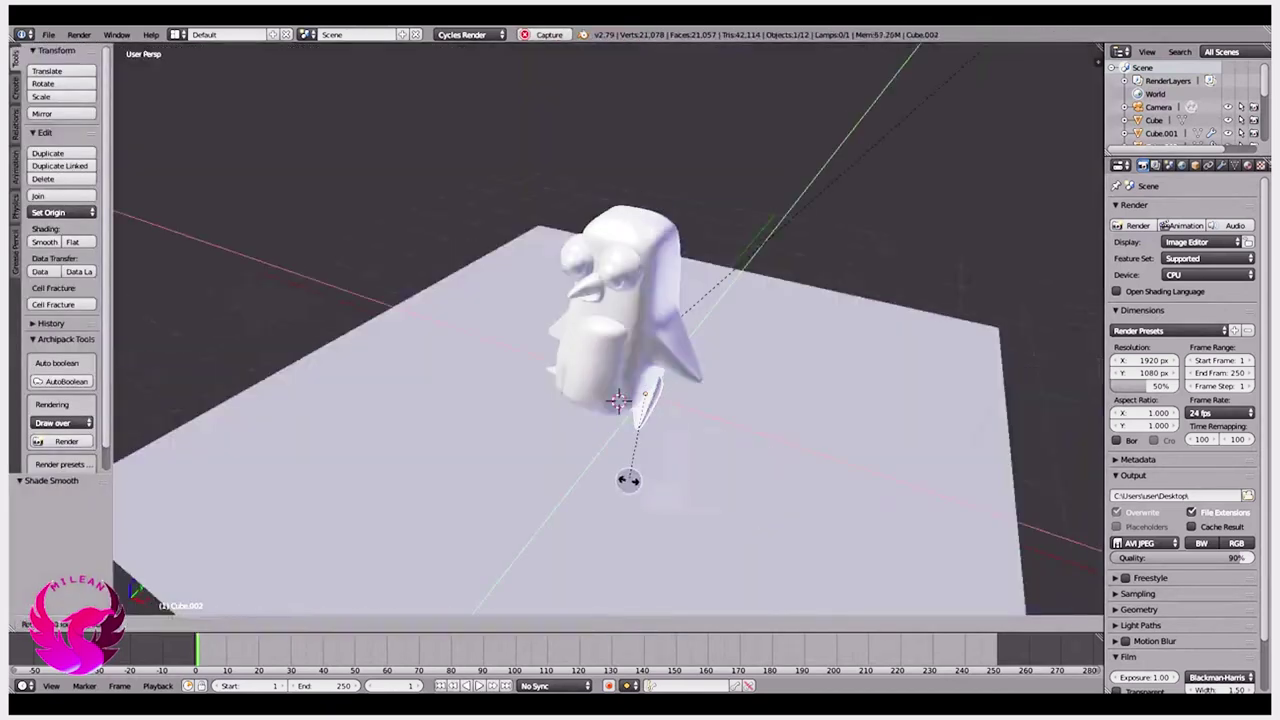
key(Escape)
scroll(628, 480, up, 5)
scroll(628, 480, up, 3)
drag(757, 484, 714, 480)
middle_drag(714, 480, 809, 486)
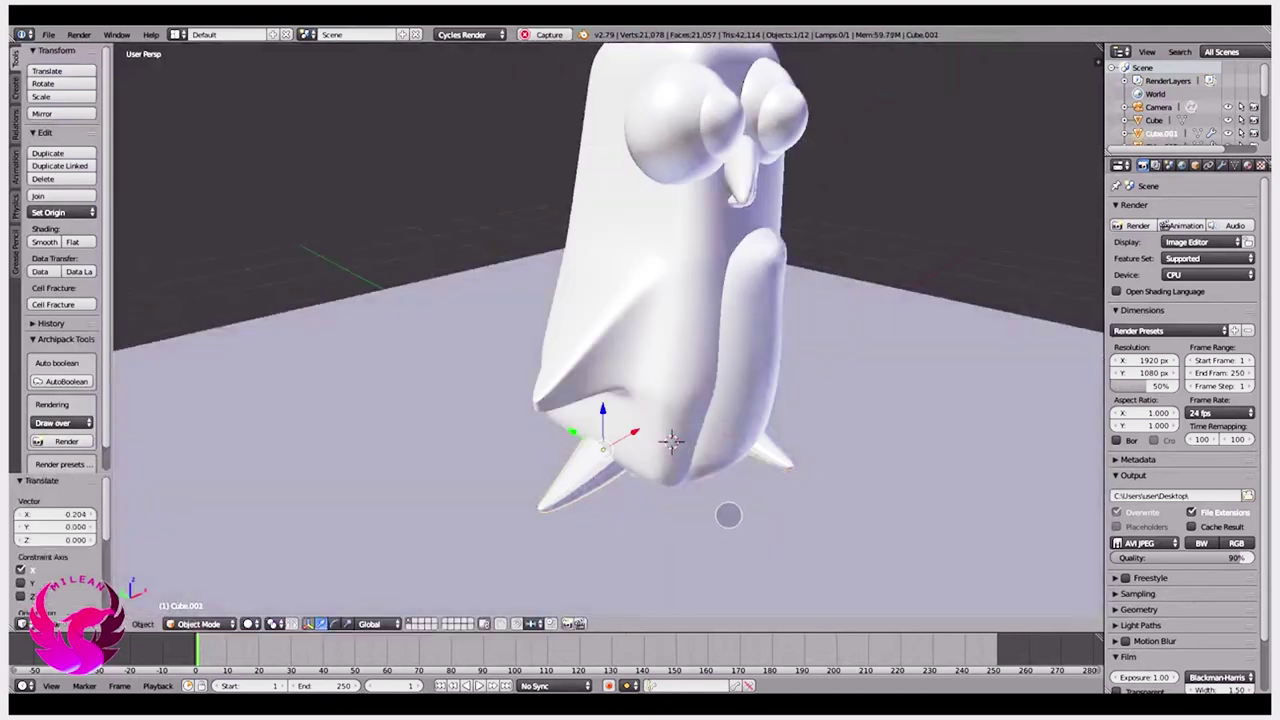
key(s)
key(shift+z)
key(Escape)
Step: Turn the first foot by -22.1°
mouse_move(640, 355)
middle_down()
mouse_move(660, 420)
mouse_move(650, 430)
middle_up()
scroll(640, 390, down, 3)
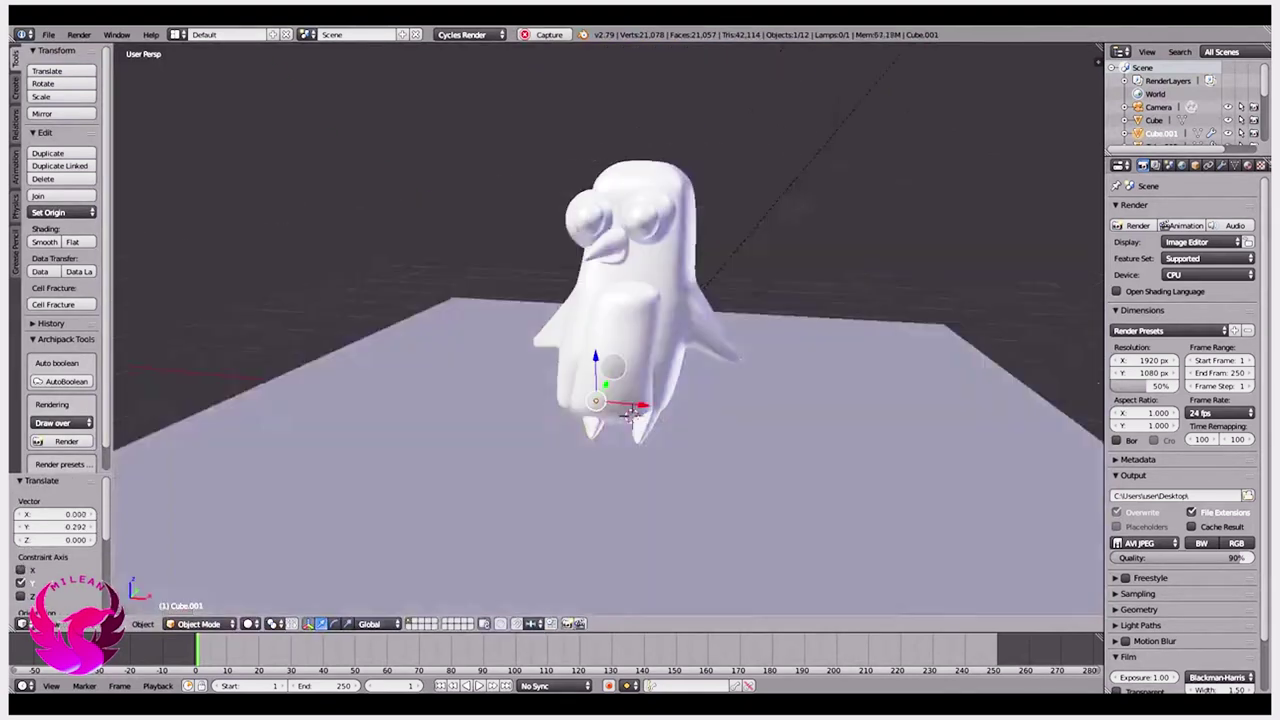
scroll(650, 470, up, 4)
key(s)
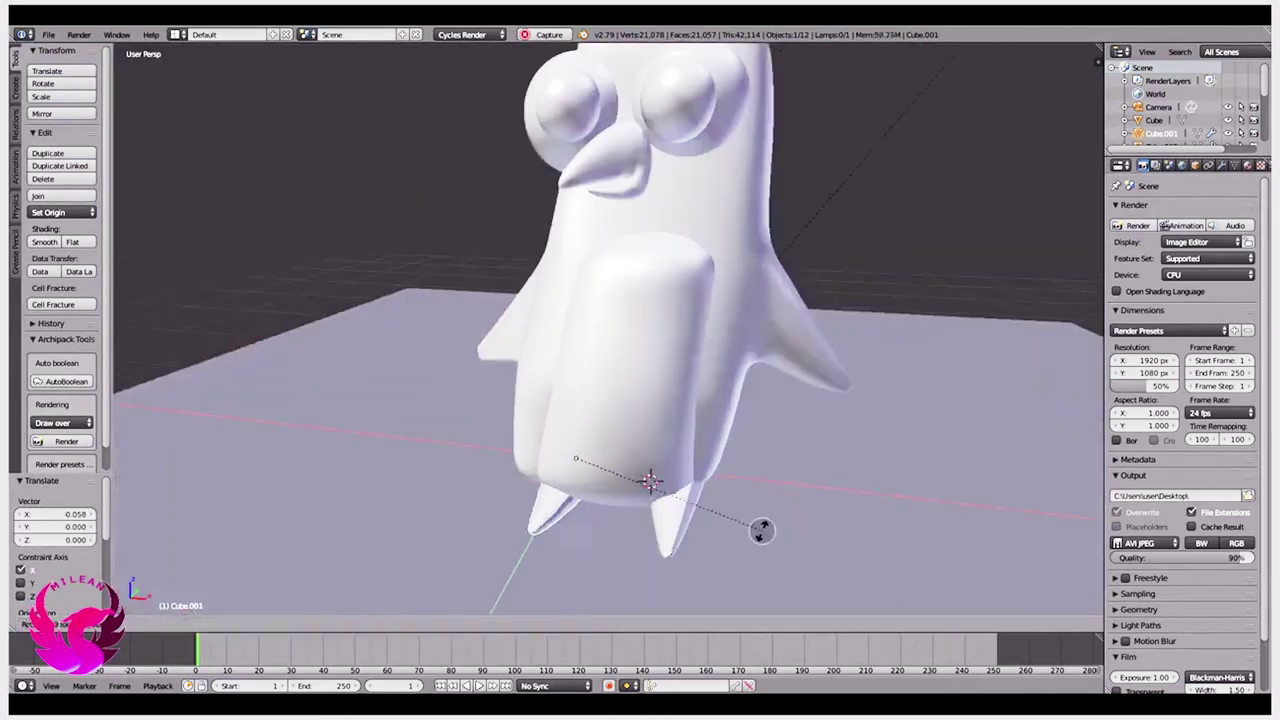
click(690, 523)
Step: Select the other foot and try moving it along Y, then undo the move
click(44, 242)
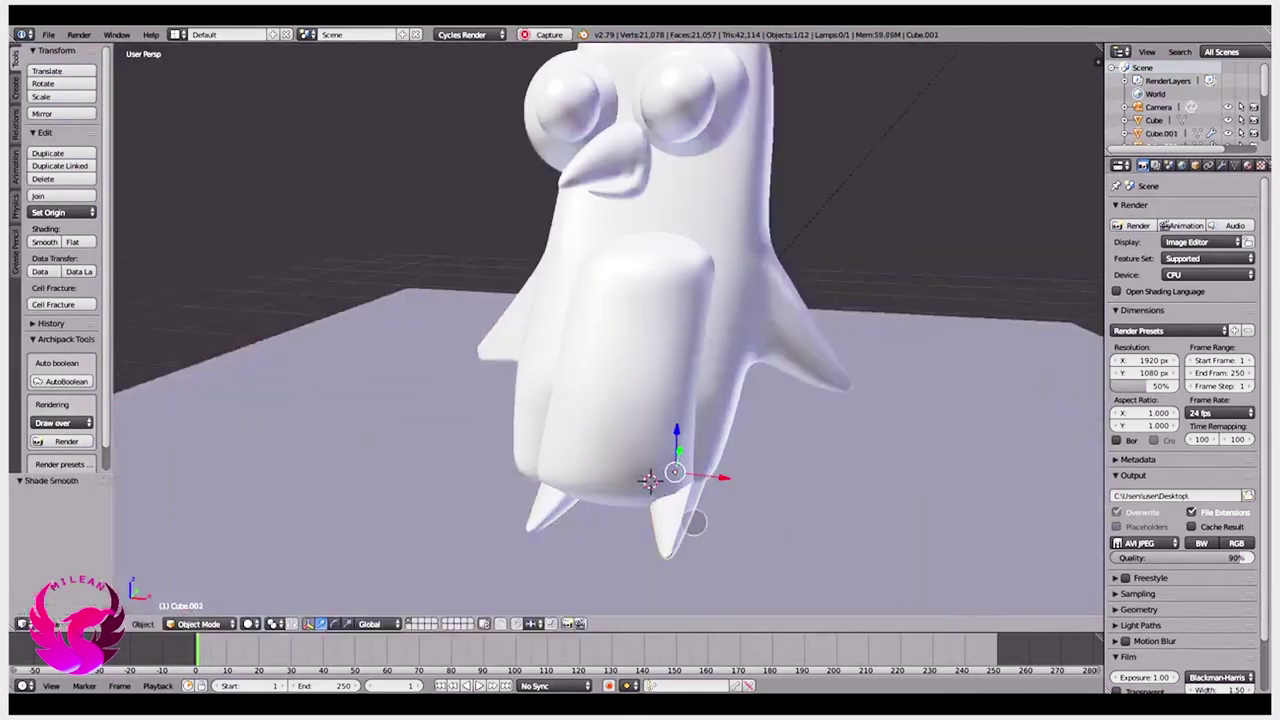
middle_drag(689, 523, 757, 517)
key(shift+d)
key(r)
right_click(812, 493)
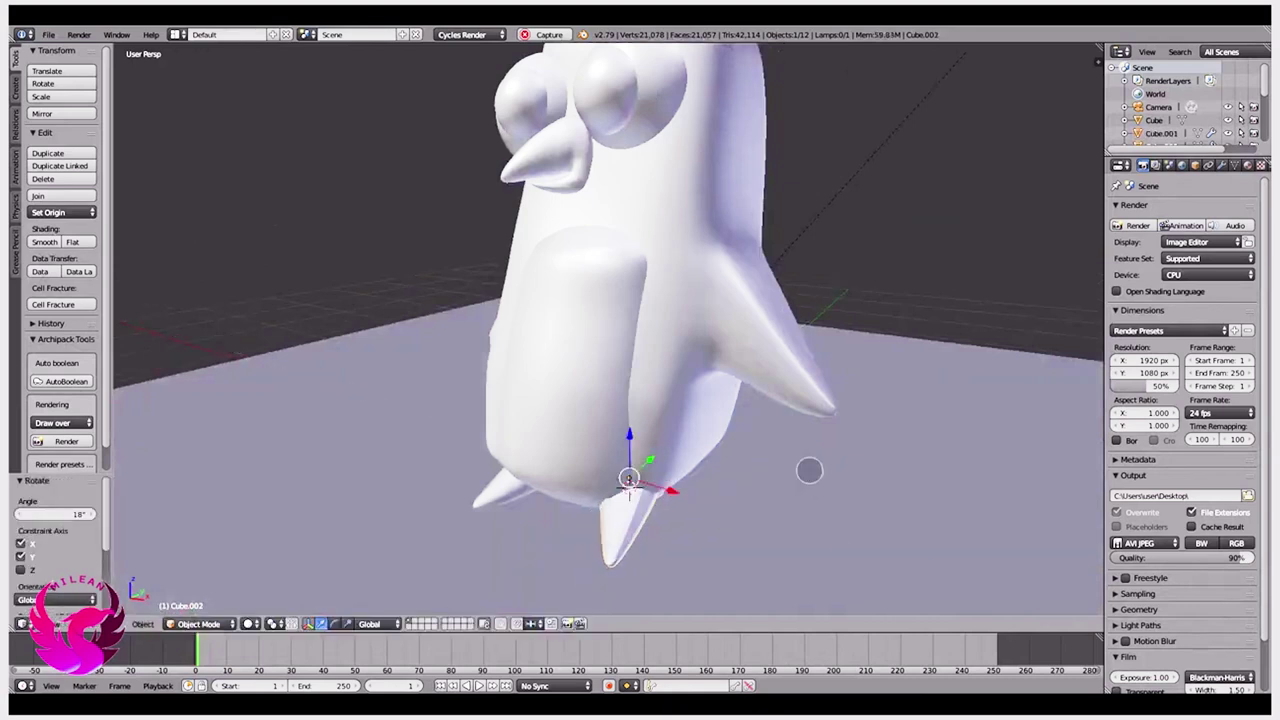
middle_drag(809, 469, 597, 555)
key(g)
key(y)
click(597, 483)
key(ctrl+z)
Step: Check the camera view, then enlarge the foot
mouse_move(597, 483)
middle_down()
mouse_move(463, 434)
mouse_move(560, 419)
mouse_move(640, 517)
mouse_move(580, 437)
middle_up()
key(KP_0)
key(ctrl+z)
scroll(560, 419, up, 3)
scroll(606, 504, up, 3)
key(s)
click(663, 523)
Step: Scale the foot up to 1.545 from a frontal view
scroll(608, 330, up, 3)
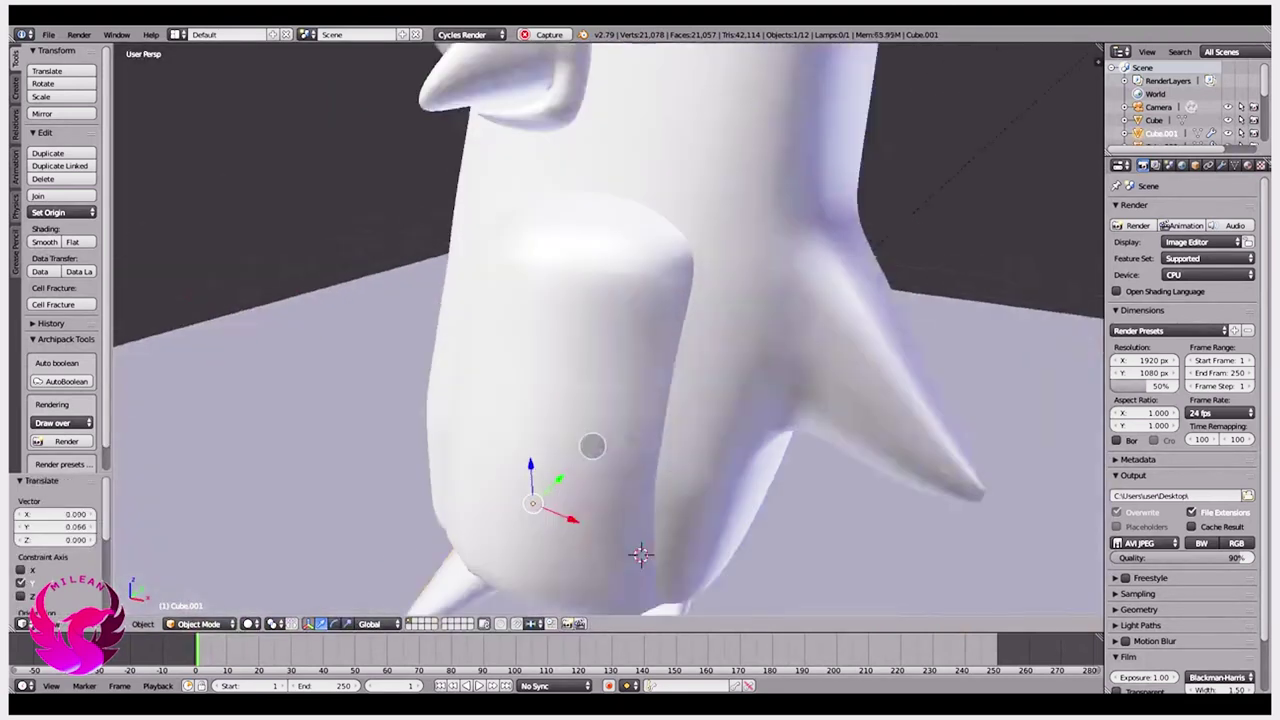
middle_drag(608, 330, 660, 300)
key(g)
key(y)
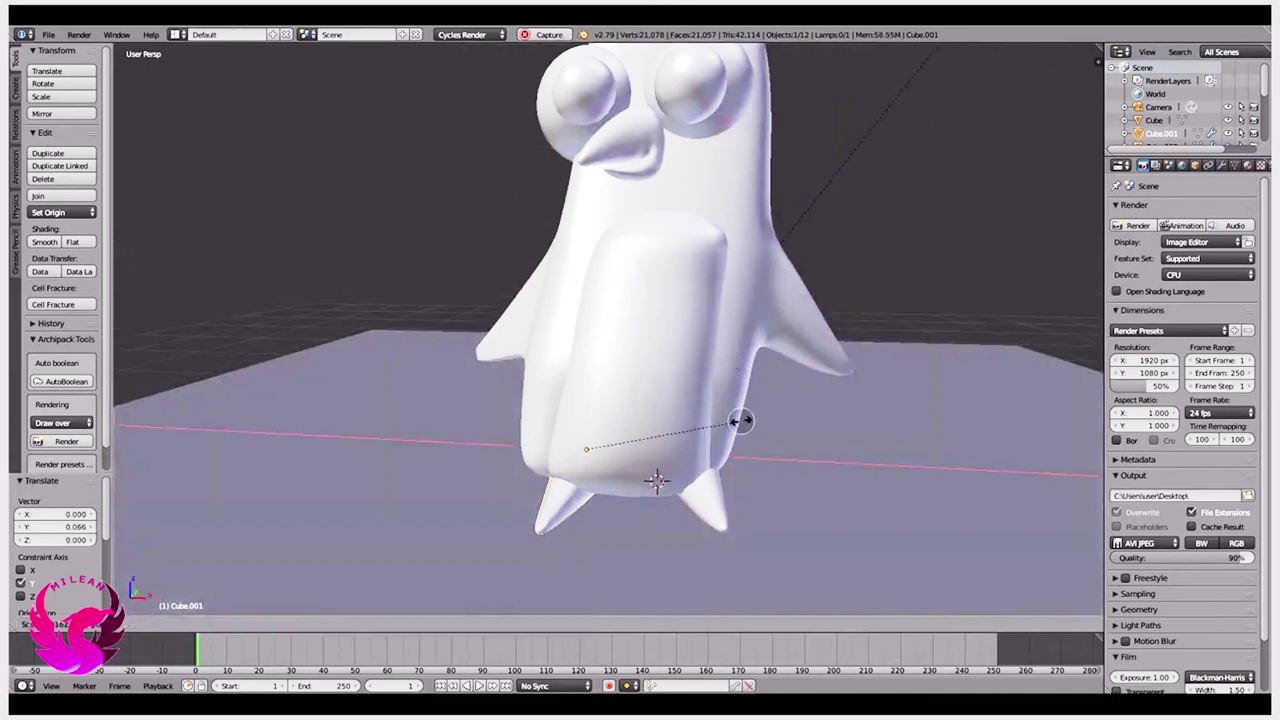
key(Escape)
key(s)
click(833, 426)
Step: Restore the right foot after accidentally deleting it
mouse_move(771, 414)
middle_down()
mouse_move(711, 374)
mouse_move(745, 408)
middle_up()
key(Delete)
mouse_move(648, 484)
middle_down()
mouse_move(690, 495)
mouse_move(655, 470)
mouse_move(706, 480)
middle_up()
key(ctrl+z)
Step: Shift the foot outward along X and turn it by 29.8°
key(g)
key(x)
click(675, 497)
key(r)
click(666, 534)
Step: Shift the other foot slightly along X and angle it outward by -9.88°
right_click(706, 480)
key(g)
key(x)
click(860, 485)
key(r)
click(844, 525)
middle_drag(844, 525, 762, 478)
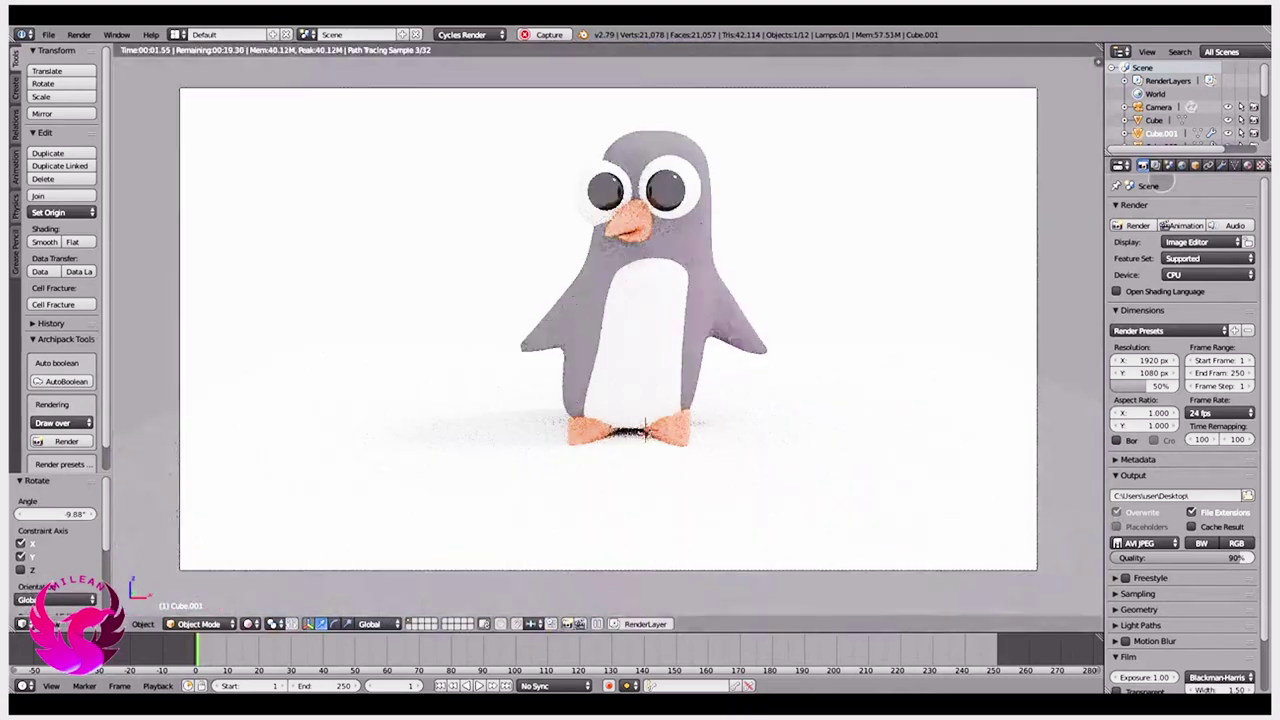
Step: Render the final camera image of the penguin with splayed orange feet on the white ground
key(F12)
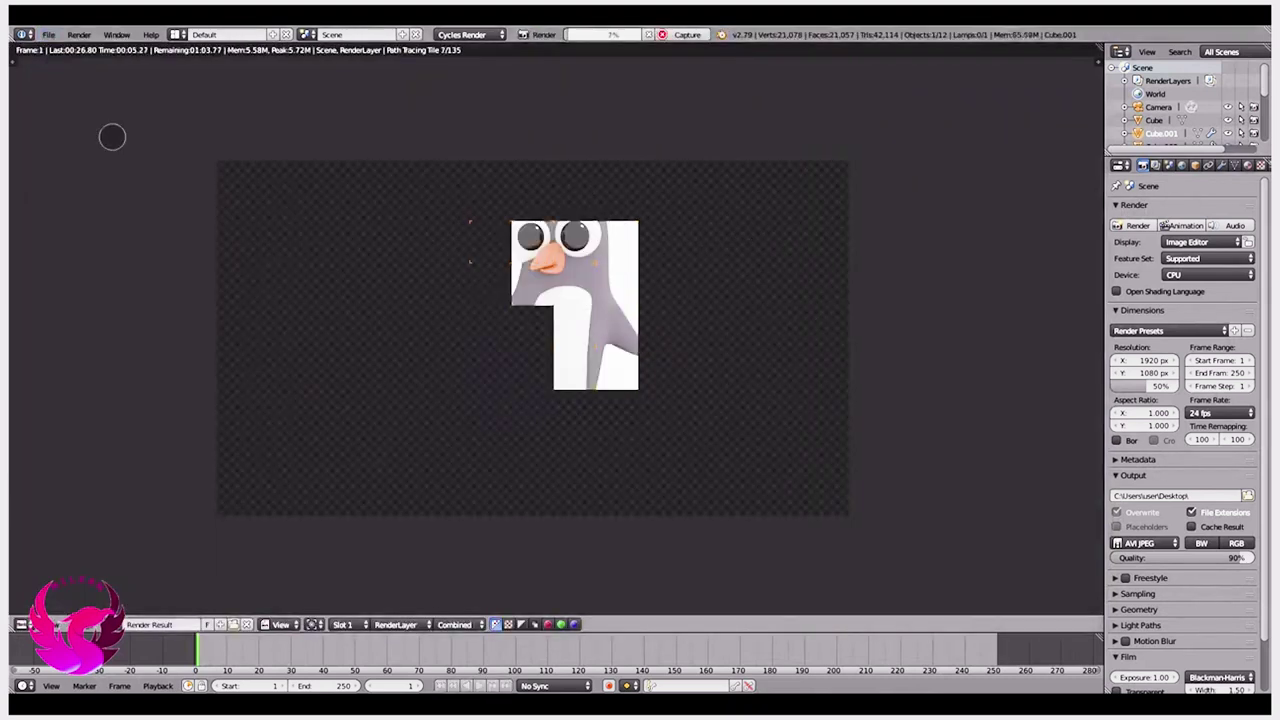